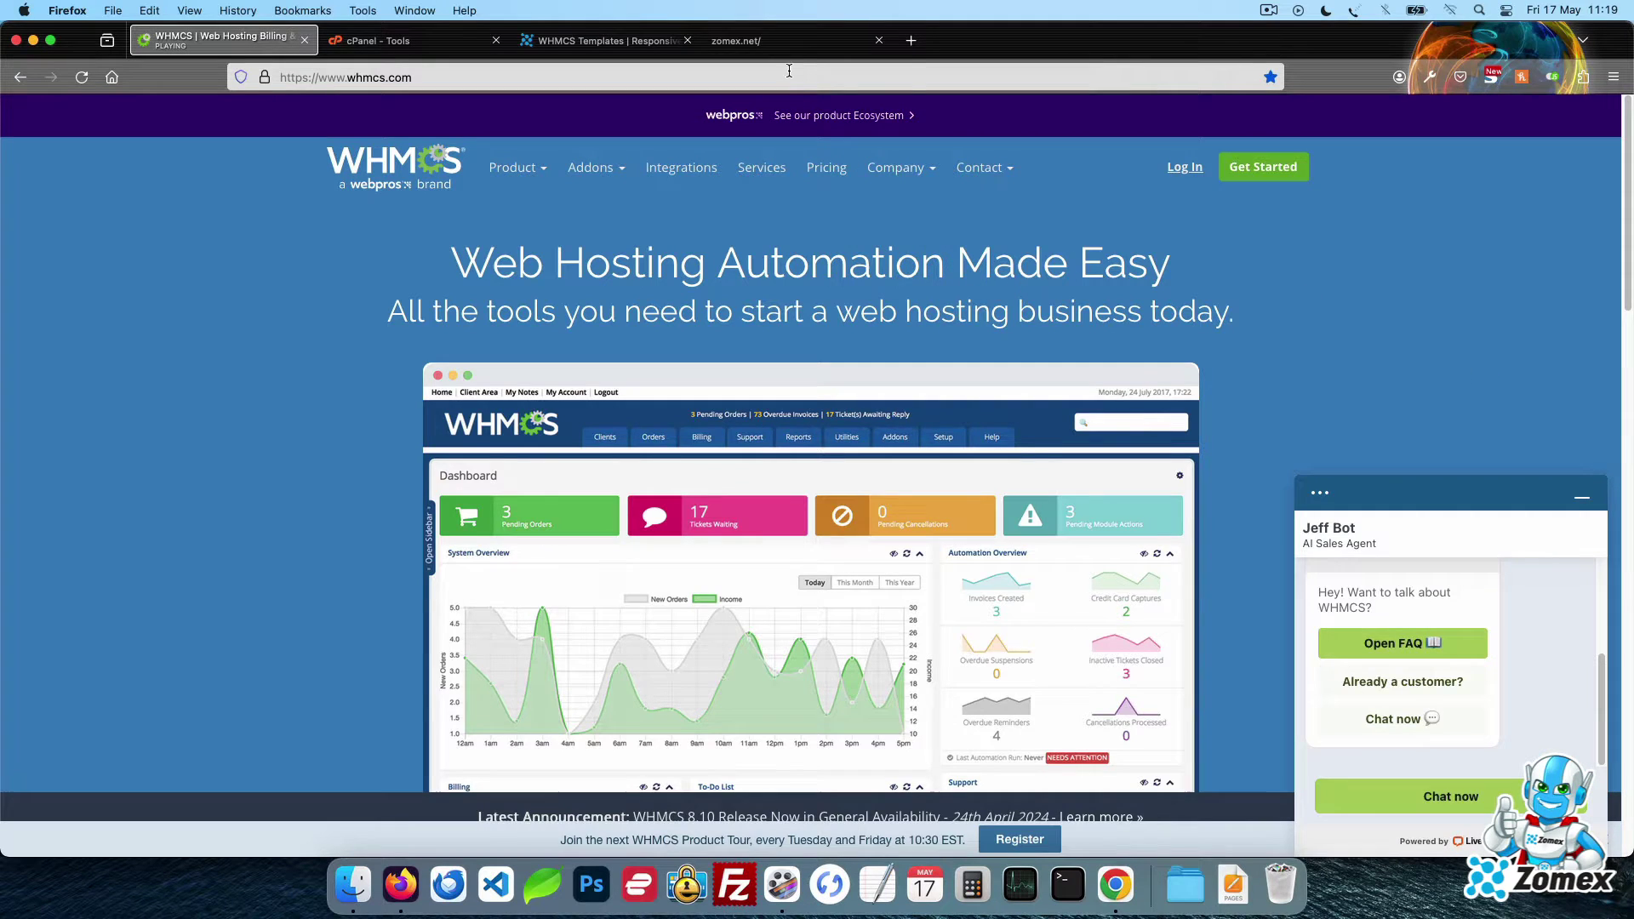
Try the zomex.net/dir/ address and browse its templates, then return to the WHMCS homepage
left_click(790, 42)
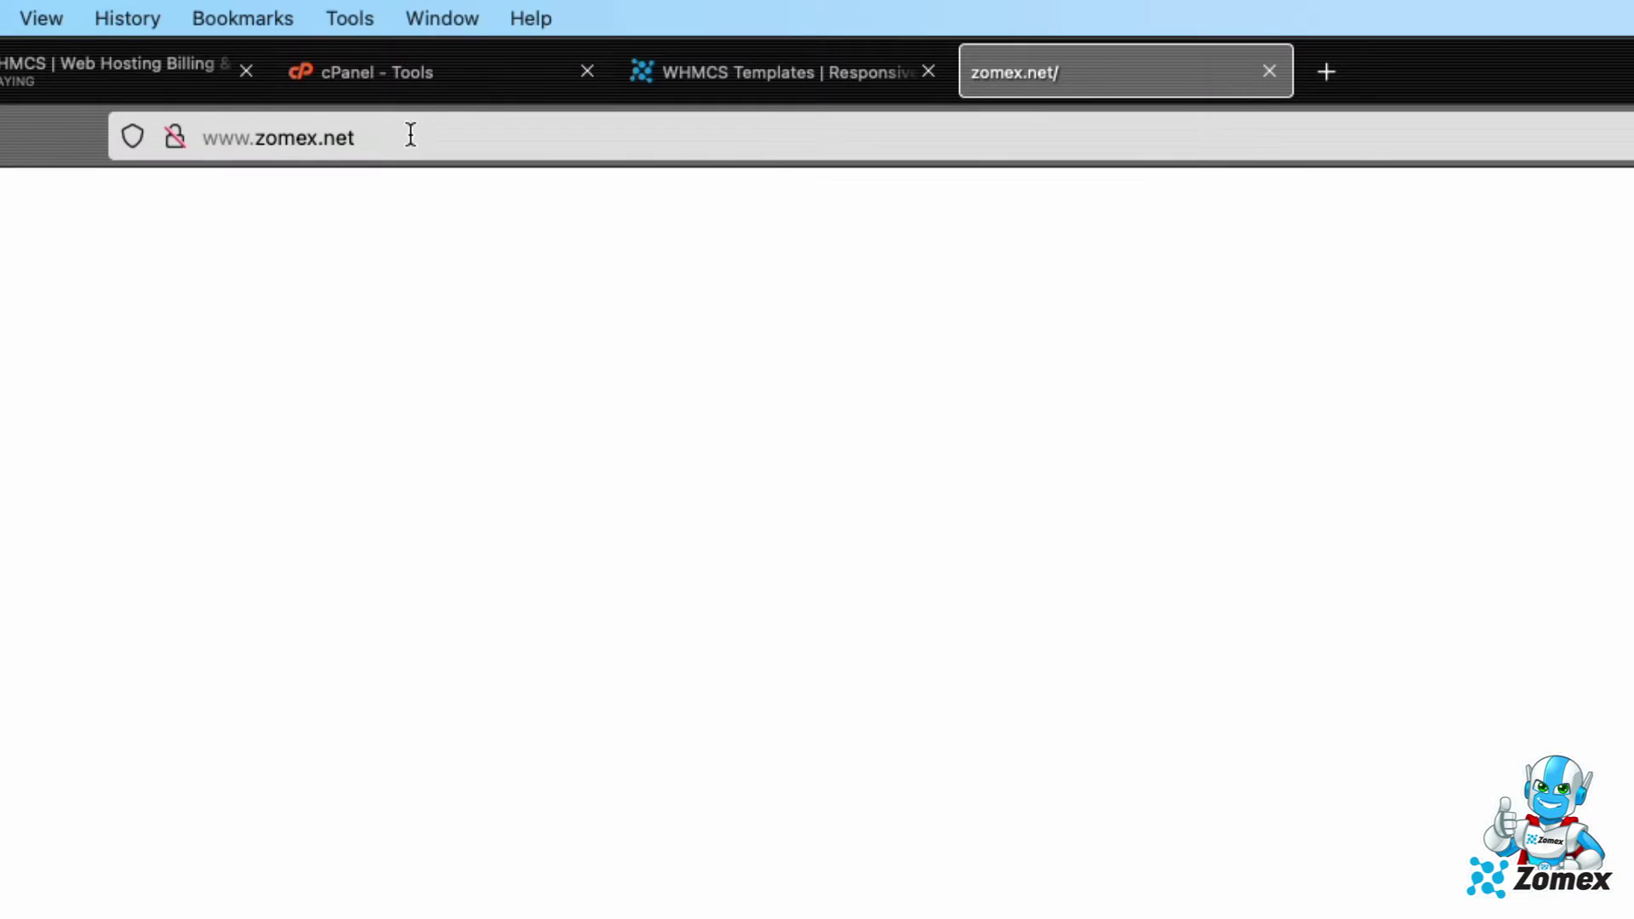
left_click(396, 76)
left_click(432, 76)
type("/dir/")
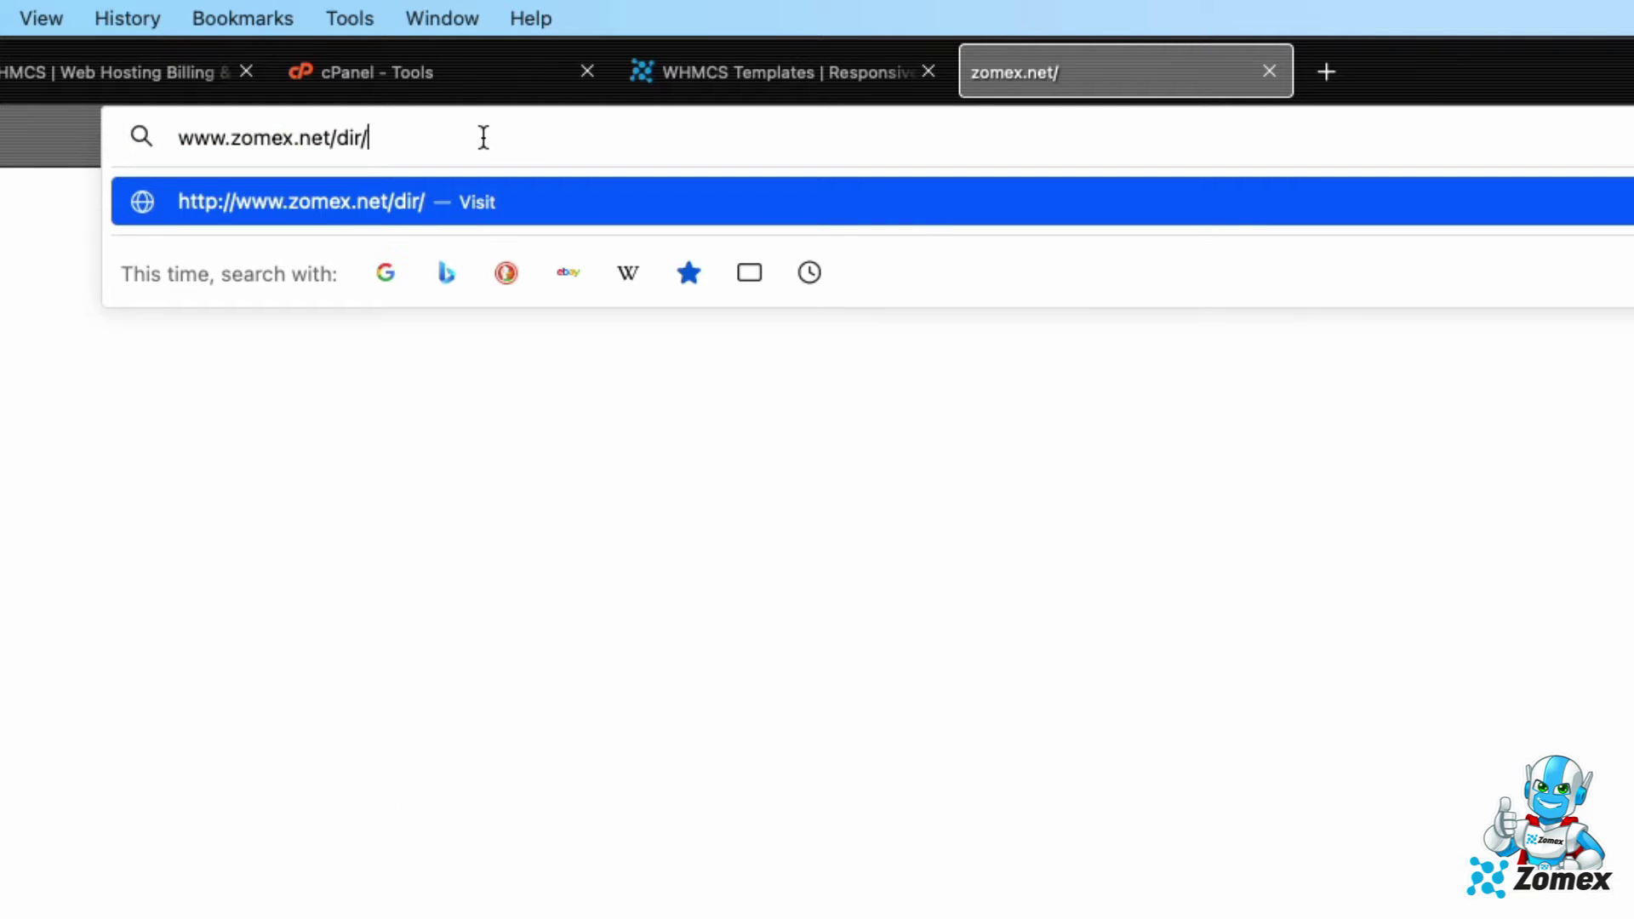
left_click_drag(406, 139, 332, 138)
left_click(490, 452)
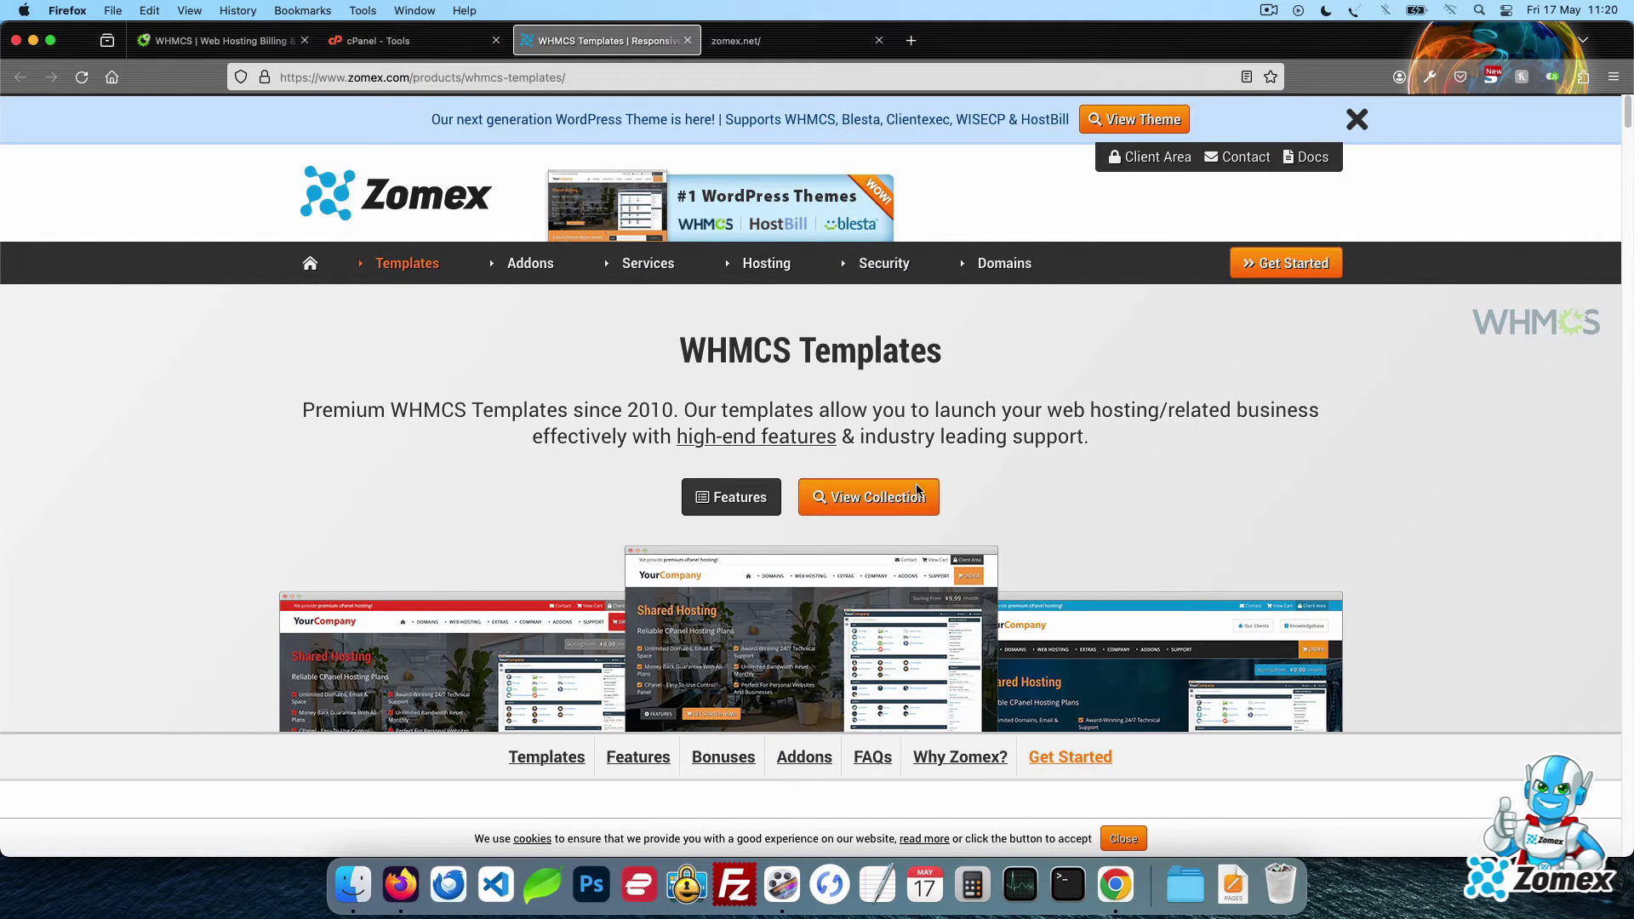
left_click(918, 494)
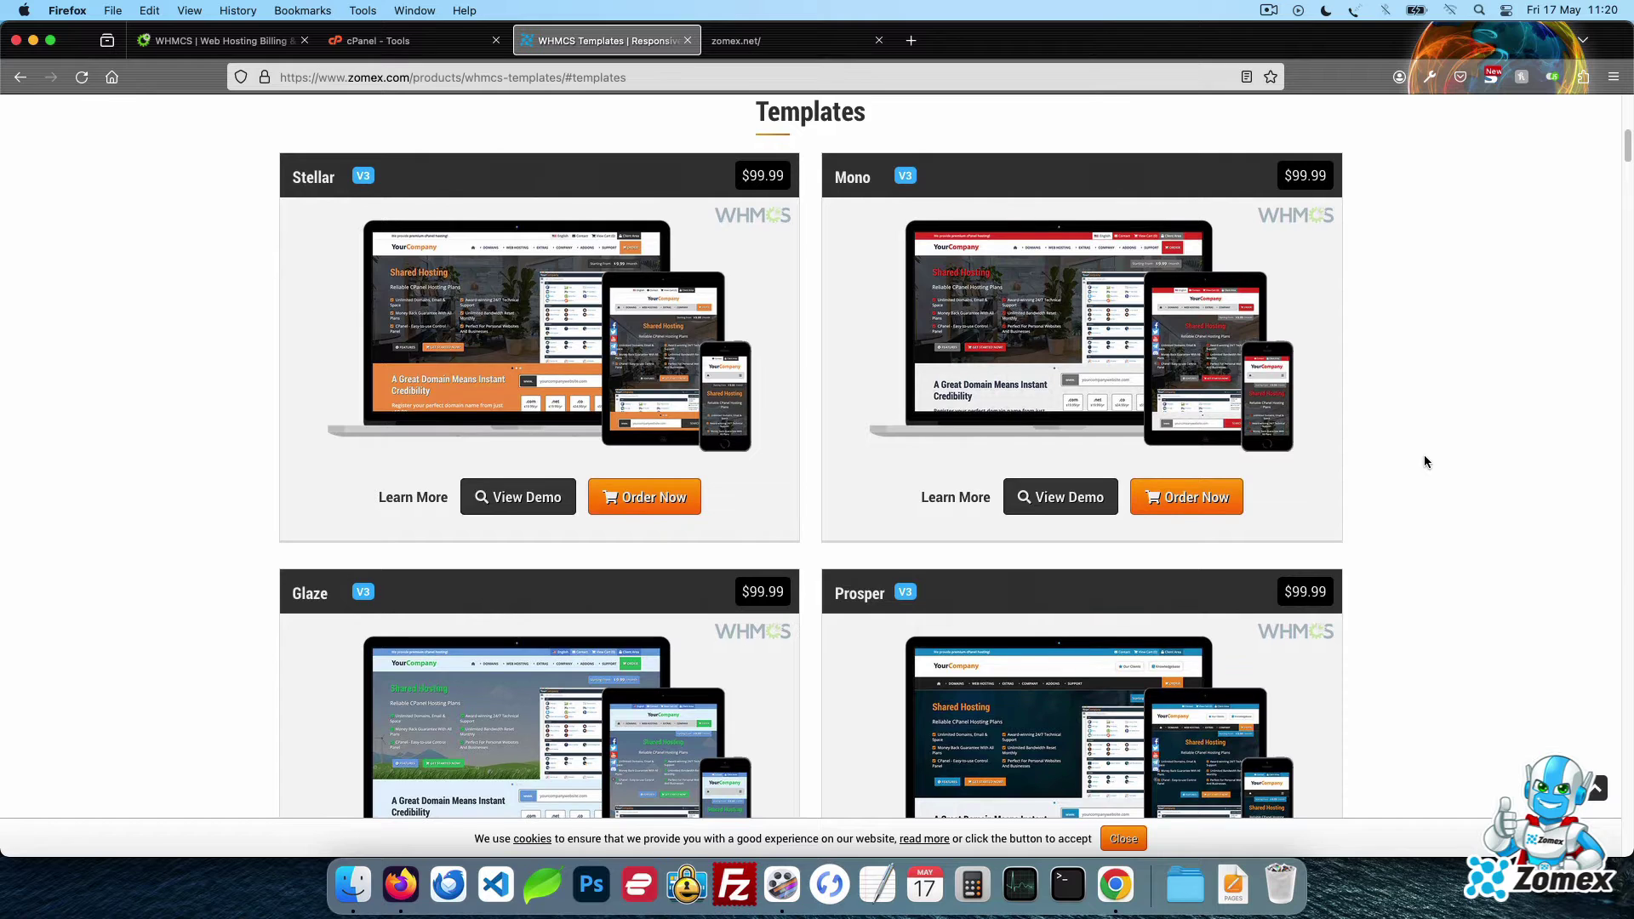
scroll(1426, 462, "down", 10)
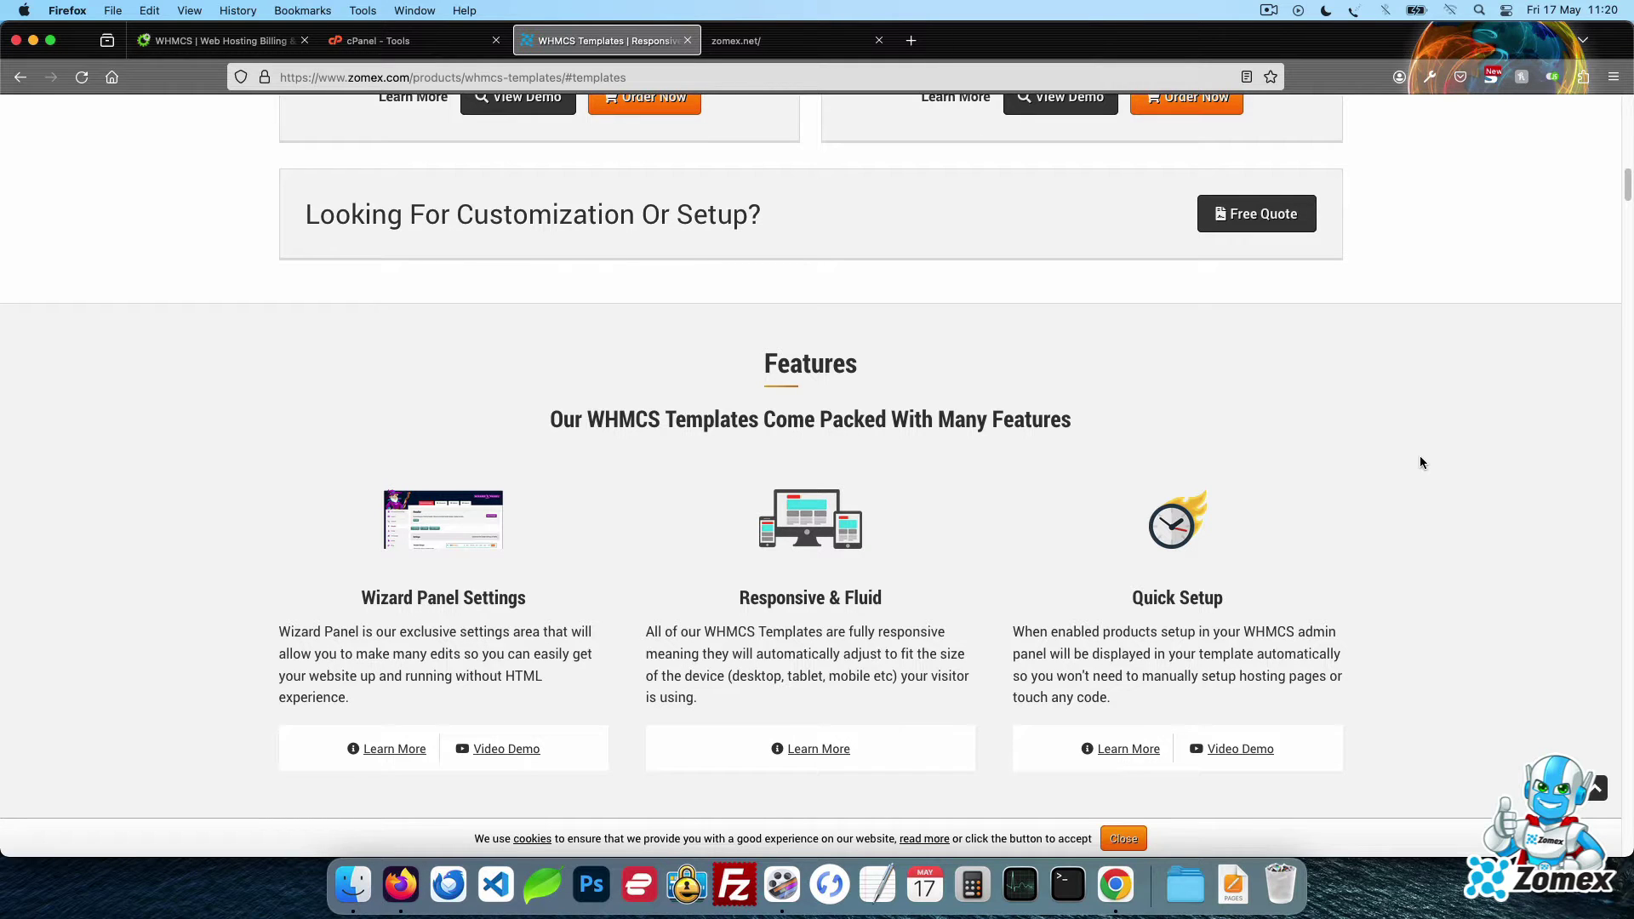
left_click(208, 47)
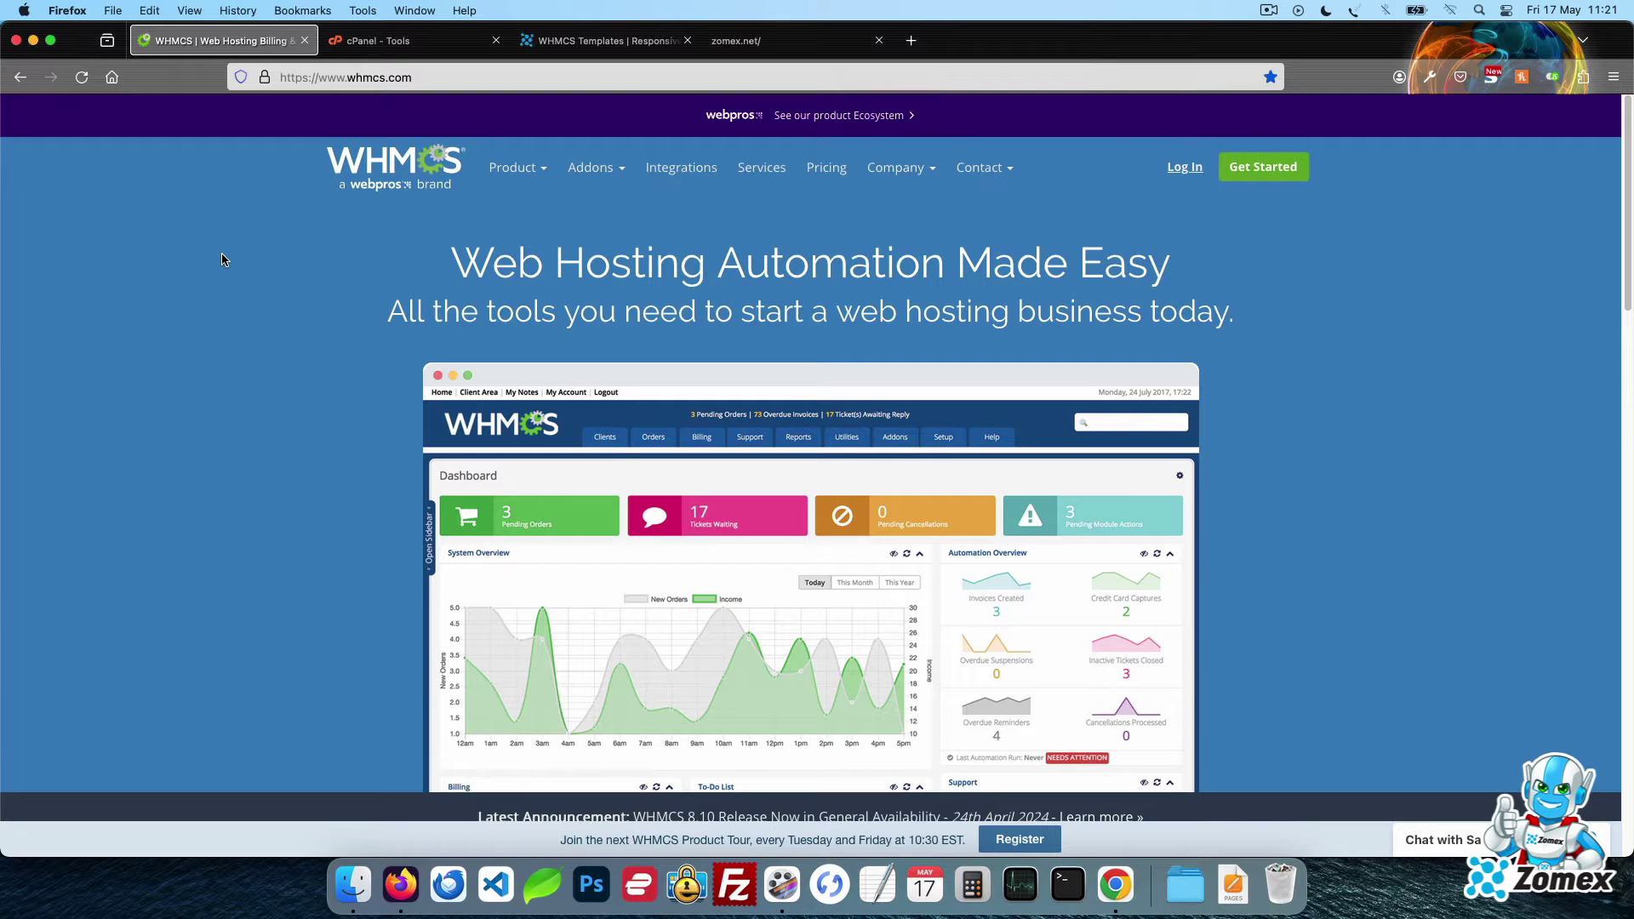
Log in, copy the Development License key from My Licenses and paste it into a TextEdit note
left_click(1183, 168)
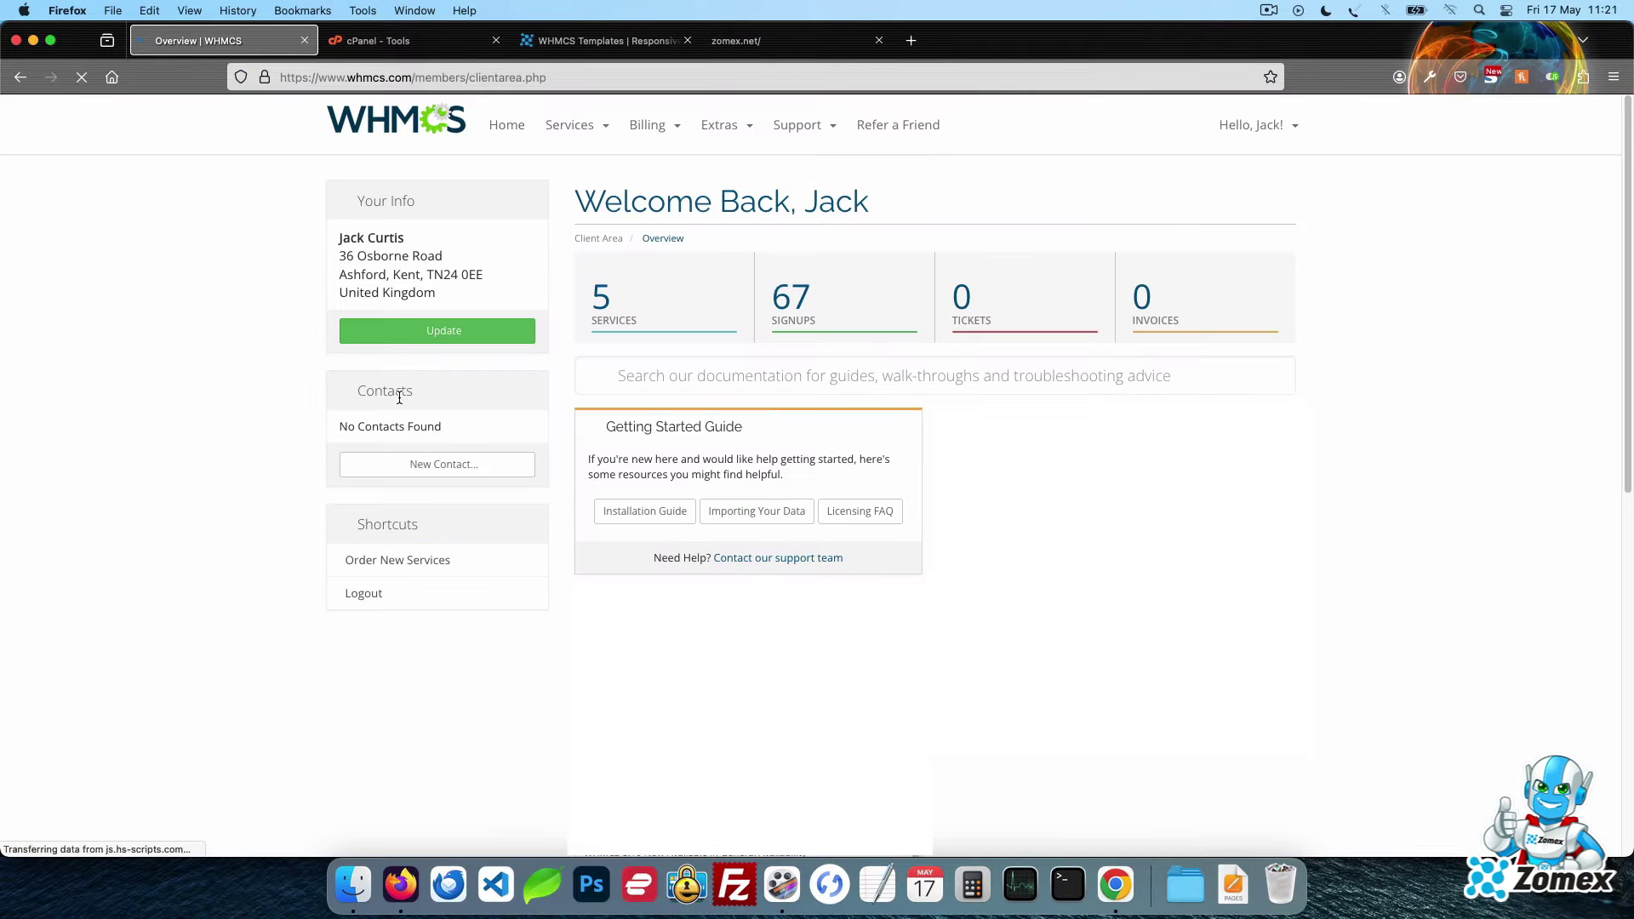
left_click(695, 301)
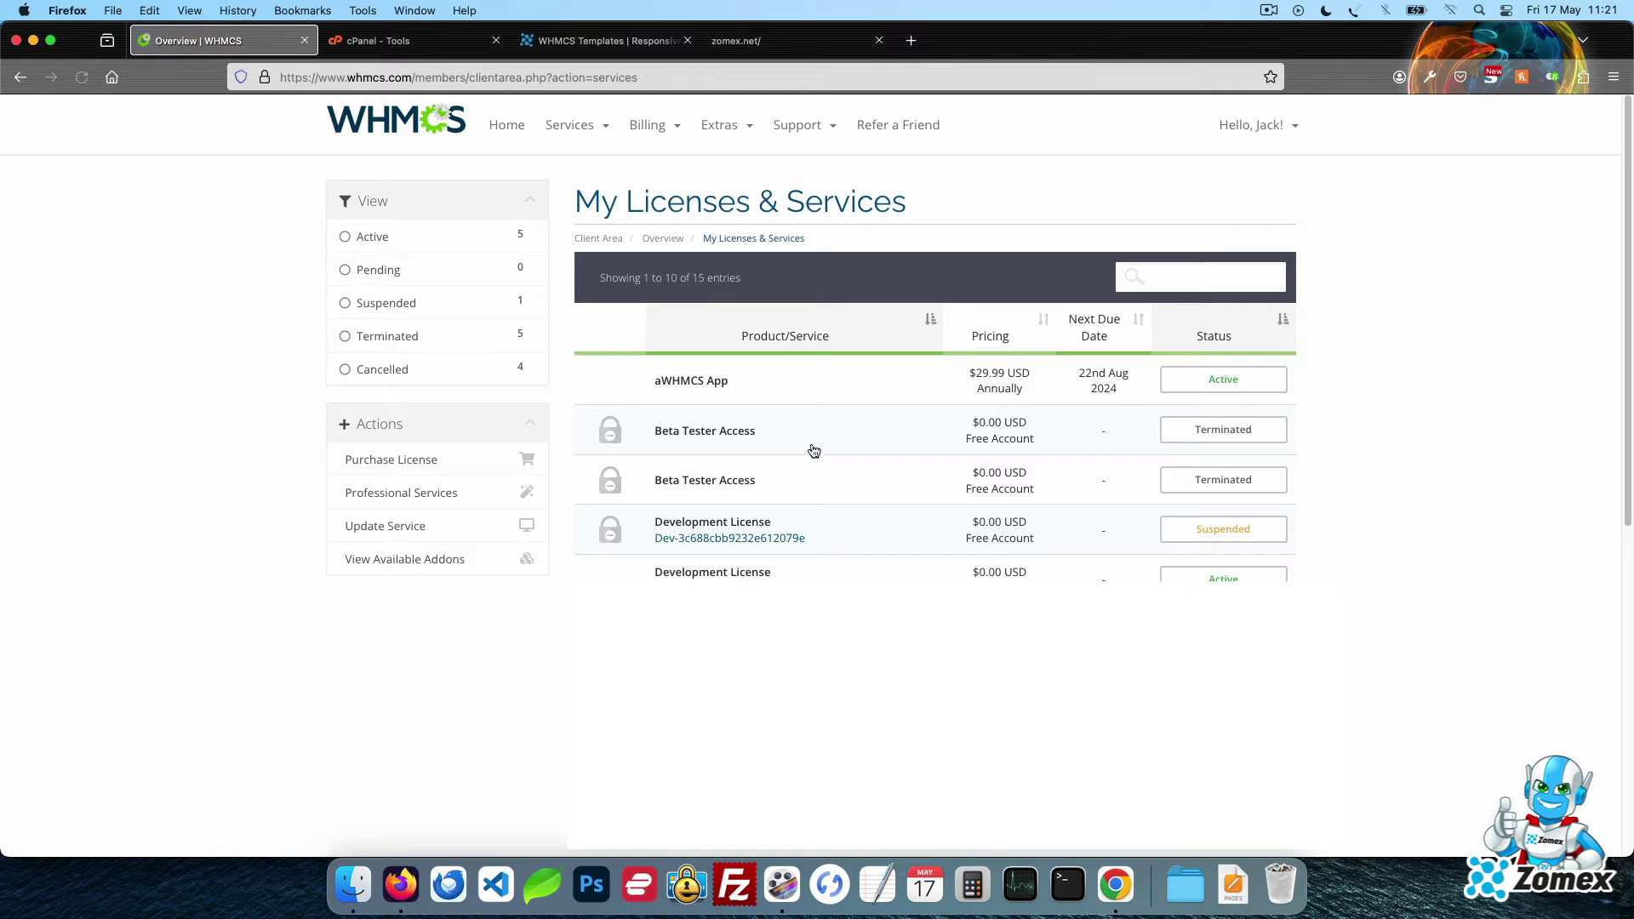
left_click_drag(819, 539, 652, 545)
key("super+c")
left_click(856, 460)
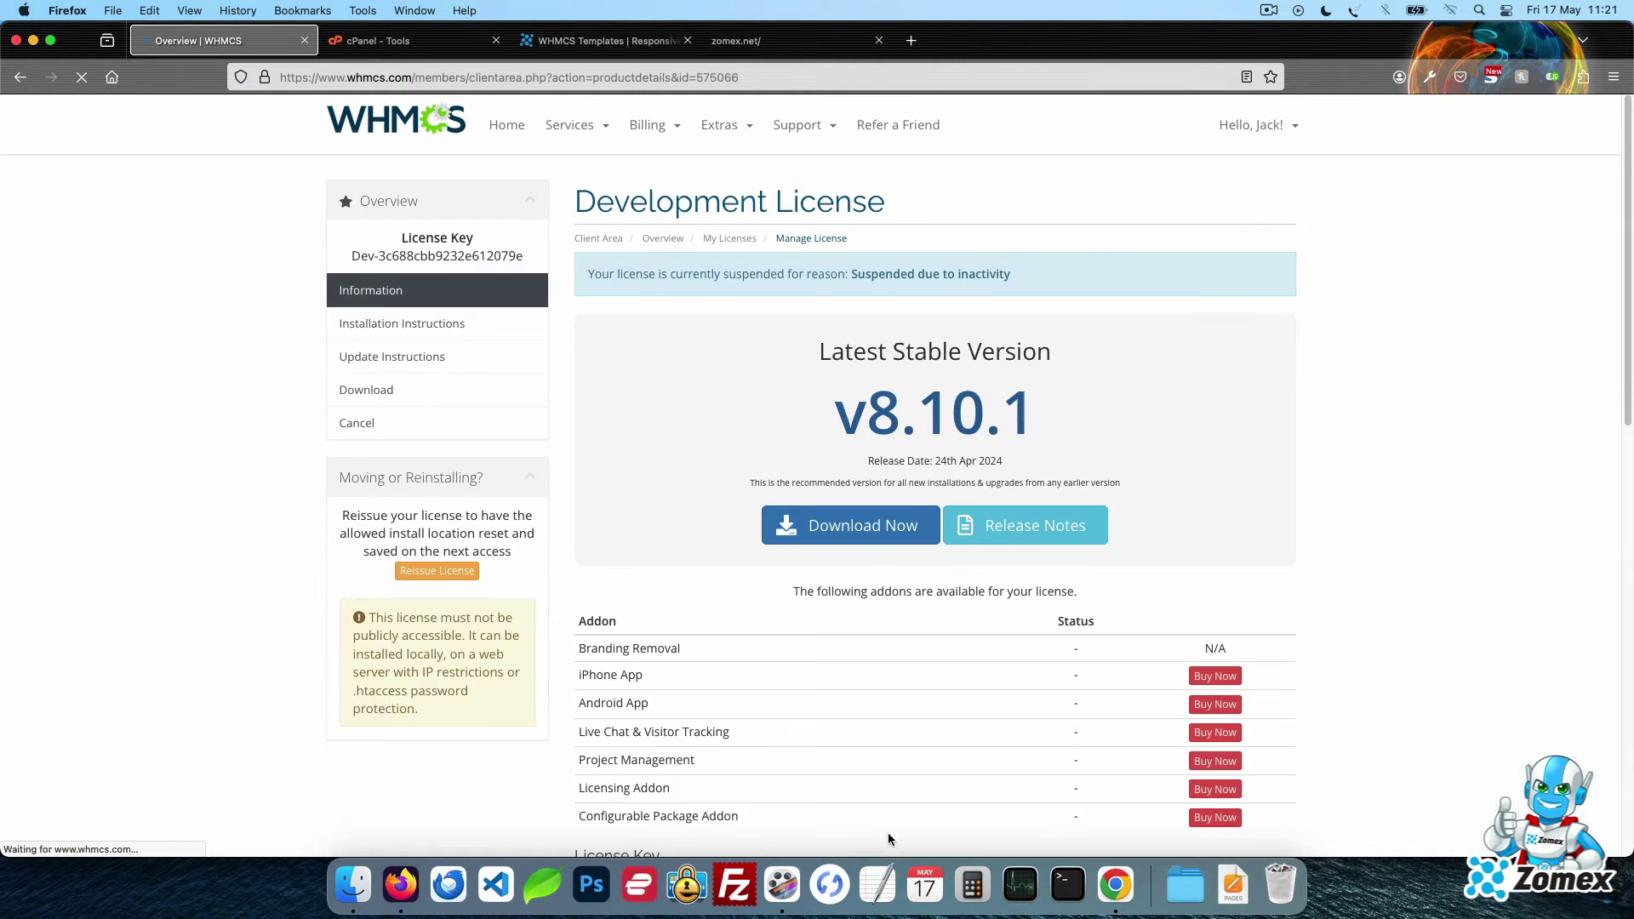
left_click(877, 886)
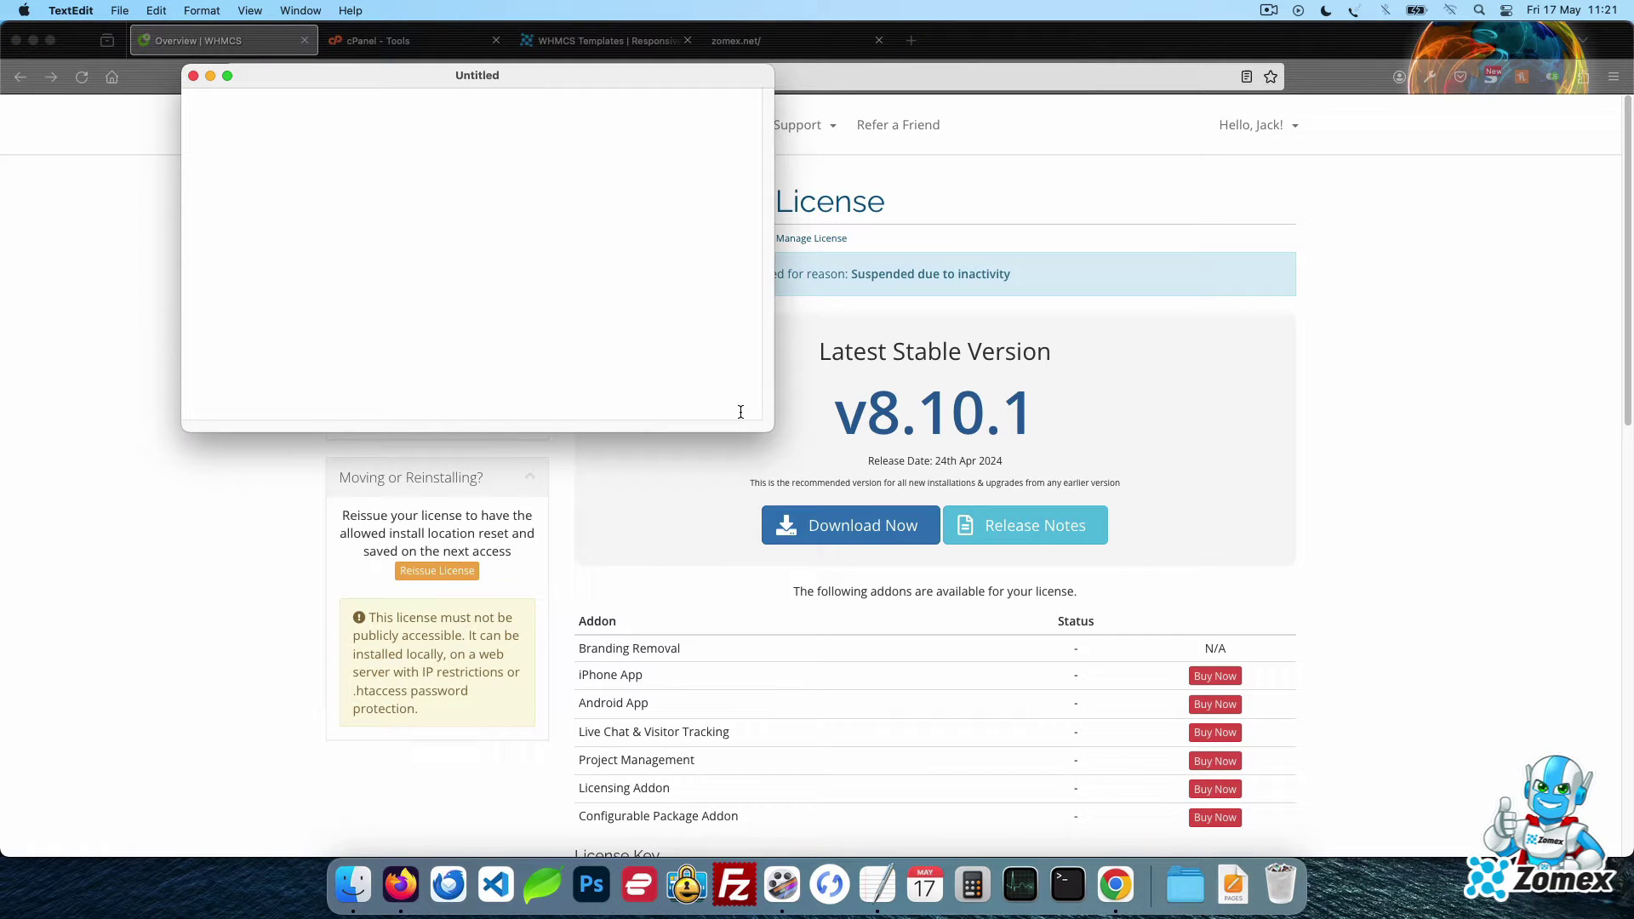
key("super+v")
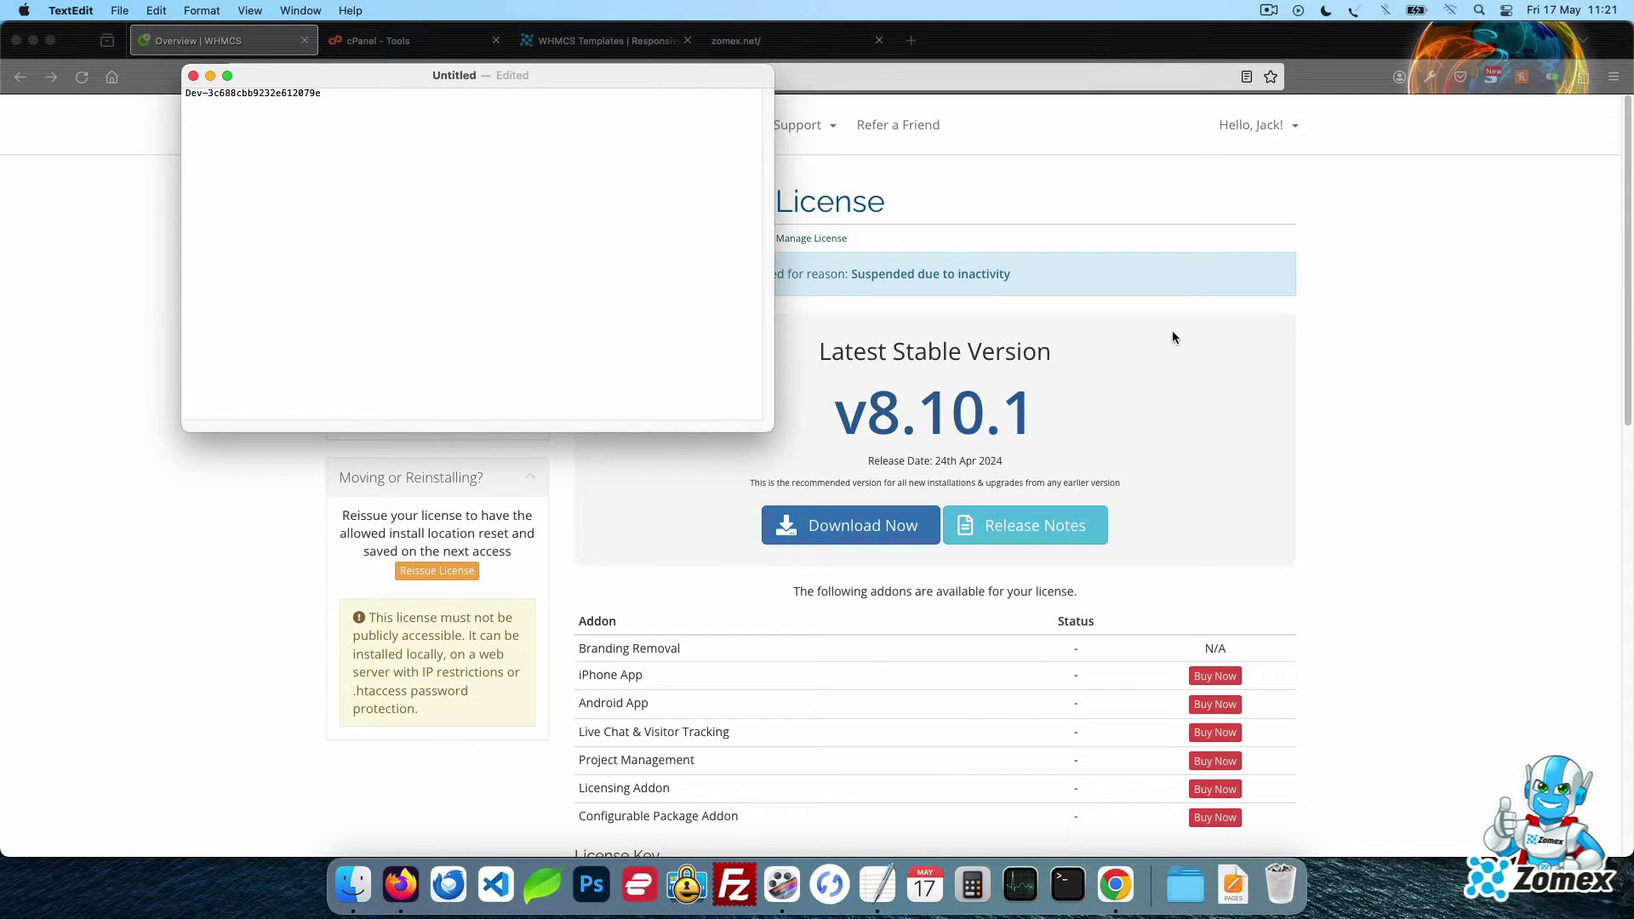
left_click(1172, 337)
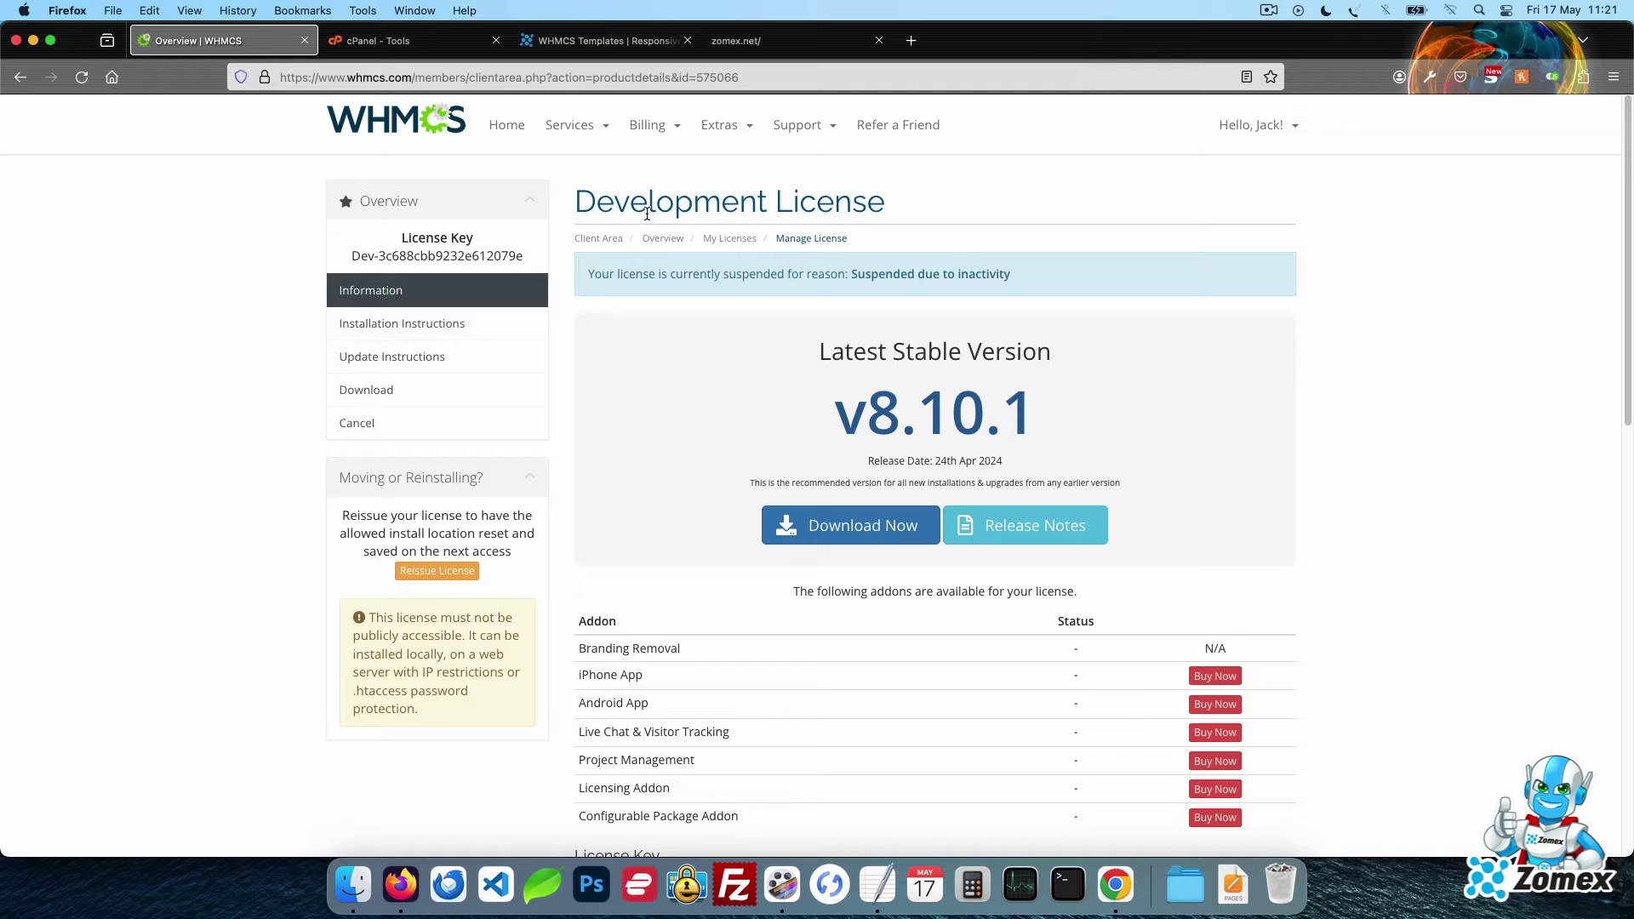
Go to Support > Download and download the full V8.10.1 release zip
left_click(804, 125)
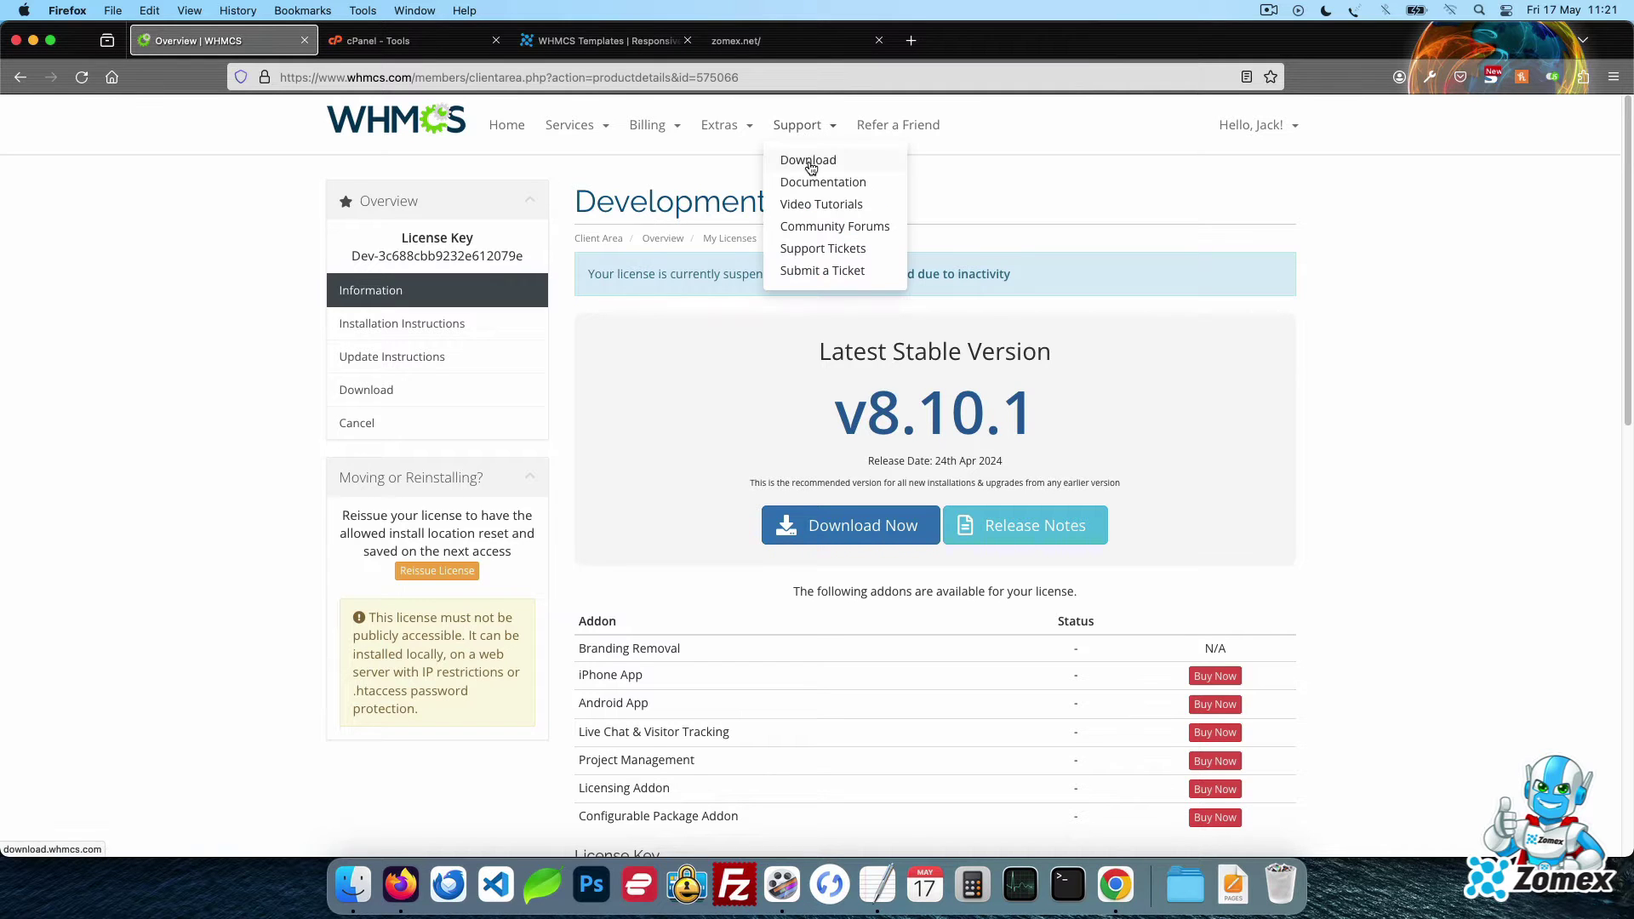
left_click(809, 163)
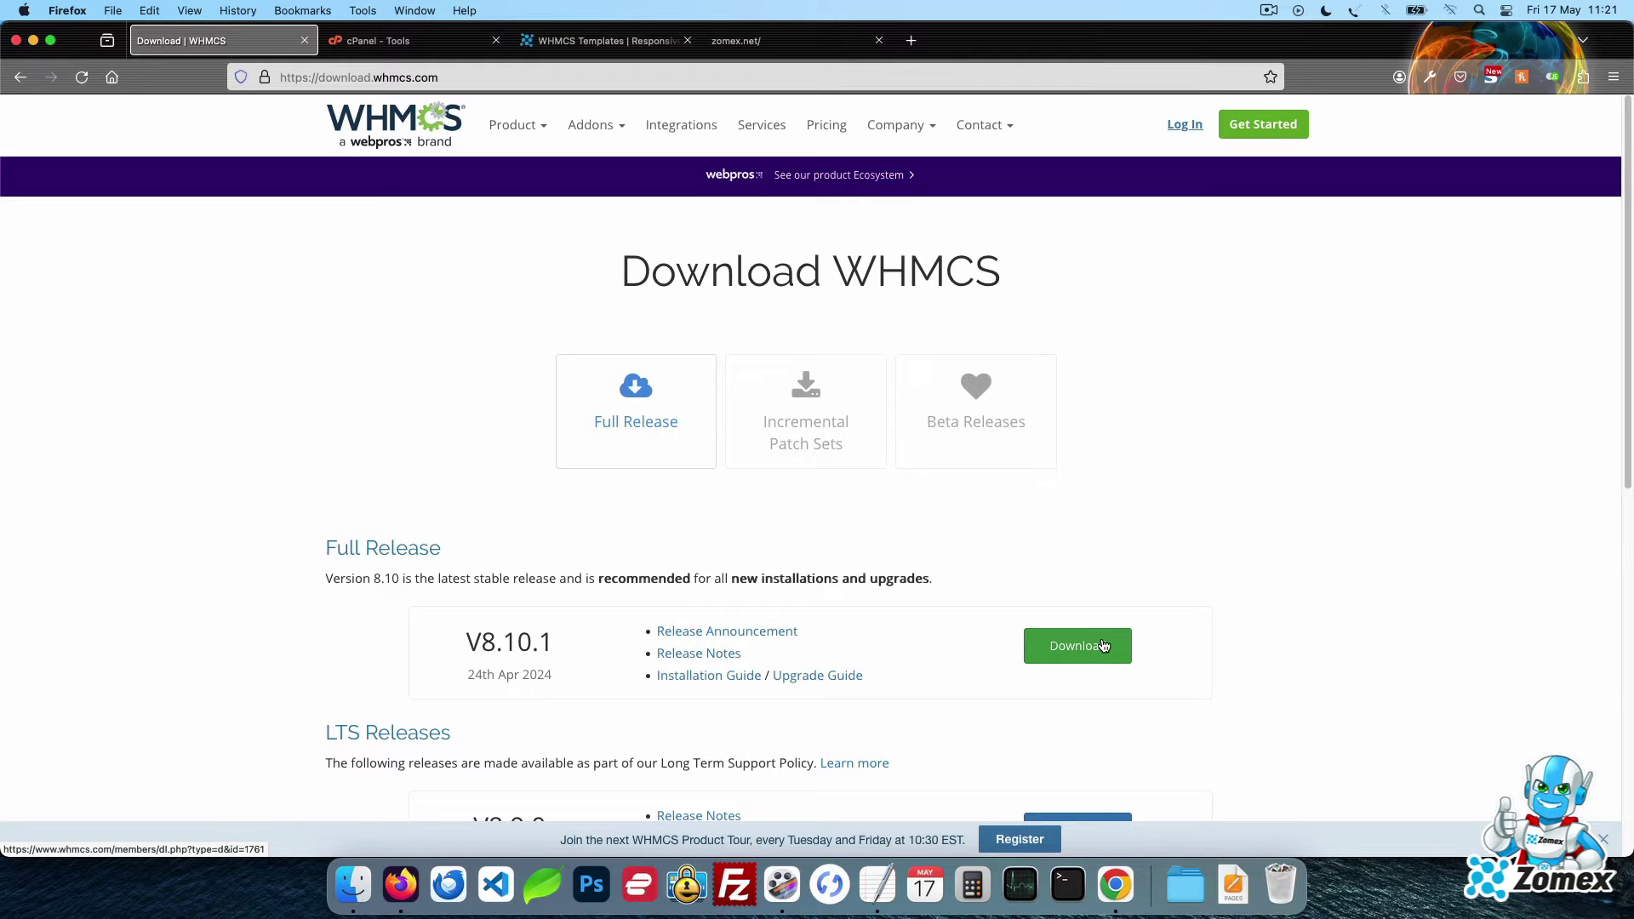
left_click(1103, 647)
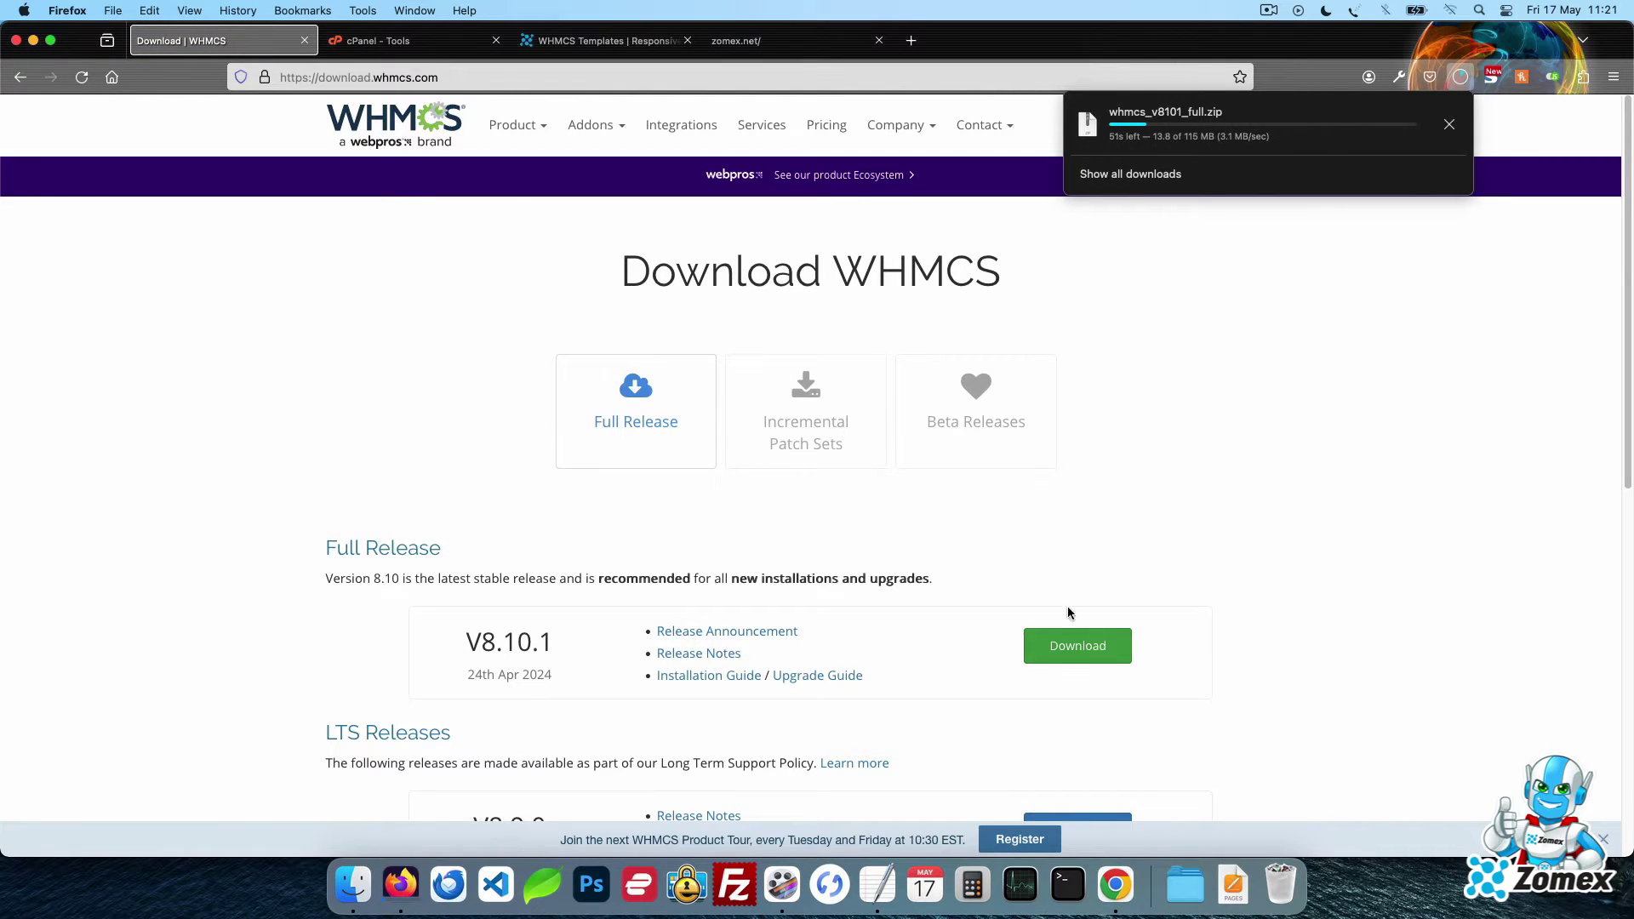
Open public_html in cPanel File Manager and upload whmcs_v8101_full.zip from the computer
left_click(409, 53)
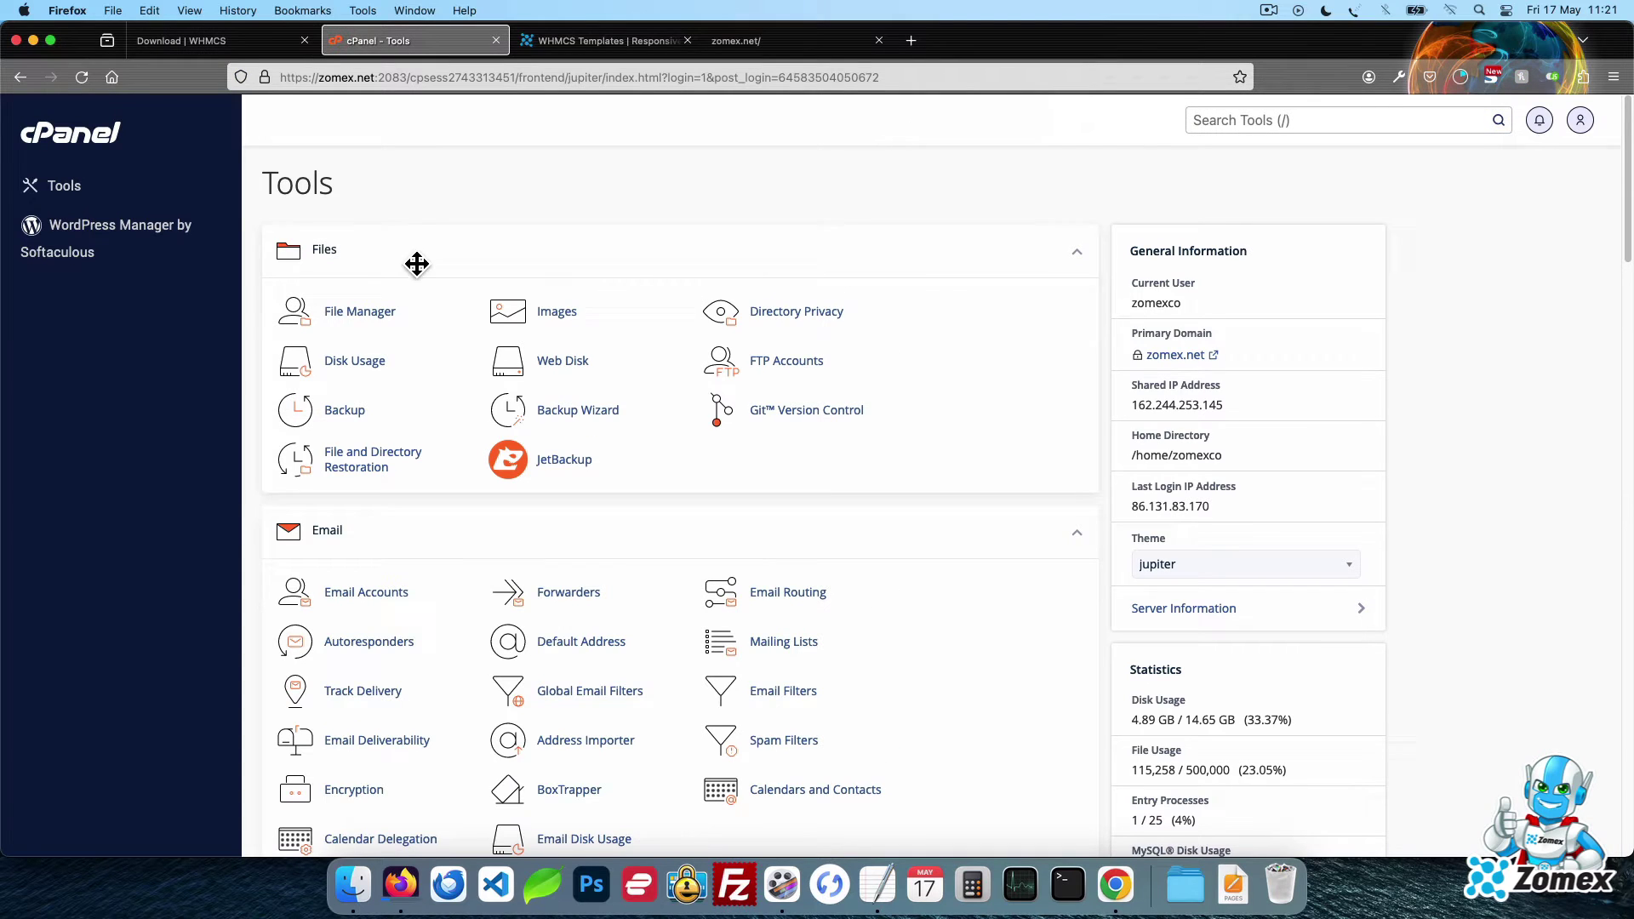
left_click(386, 314)
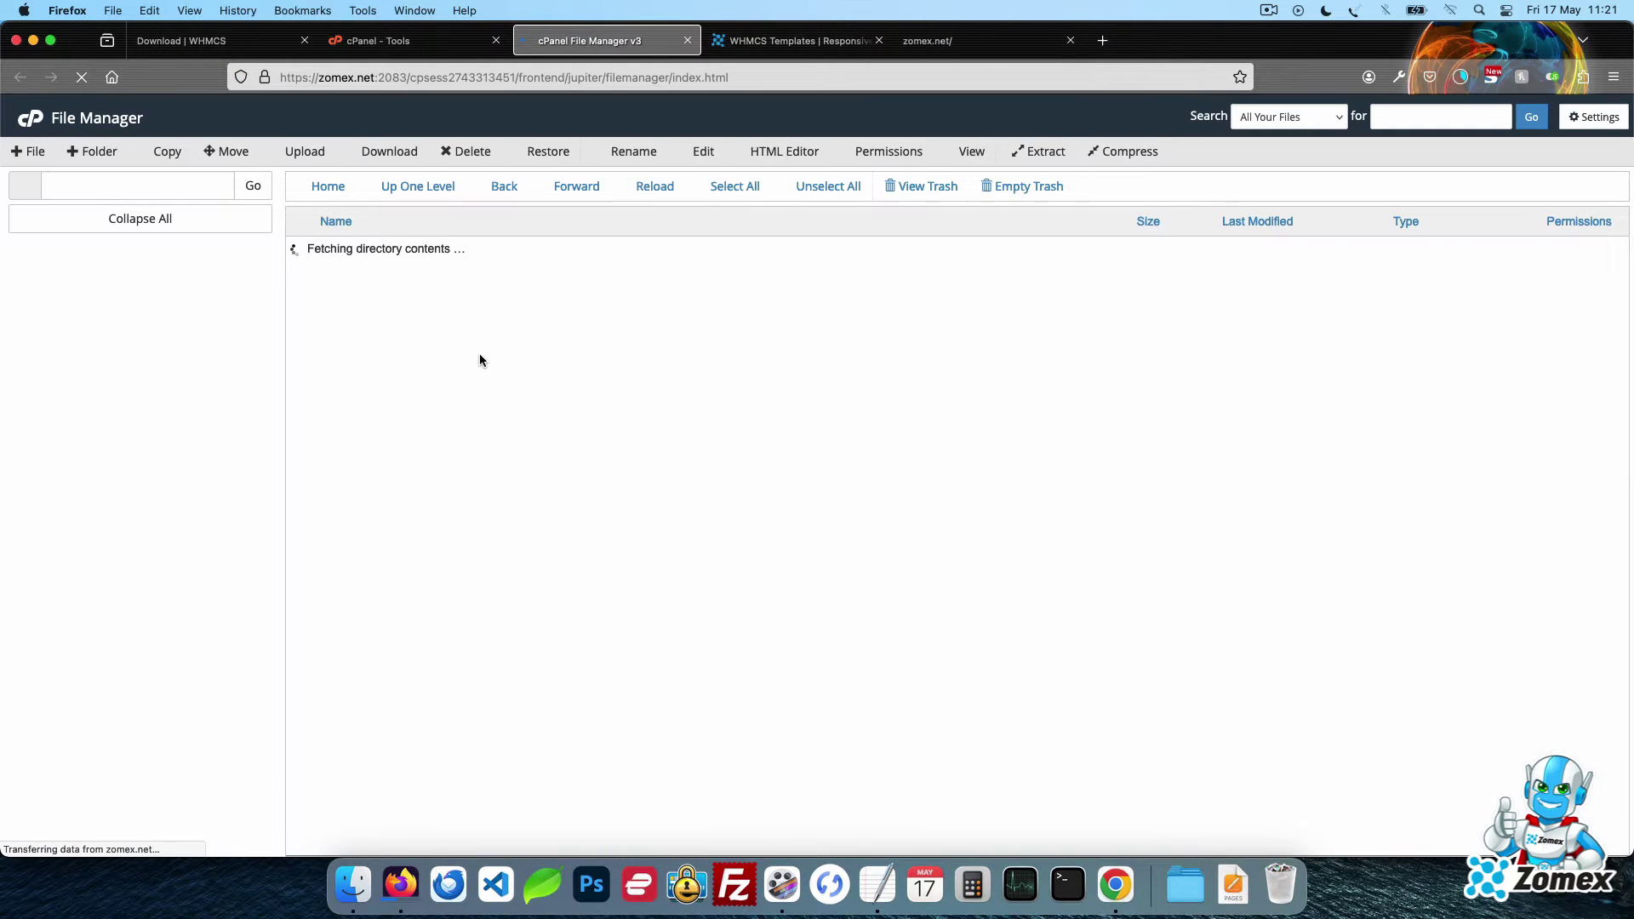
scroll(567, 427, "down", 10)
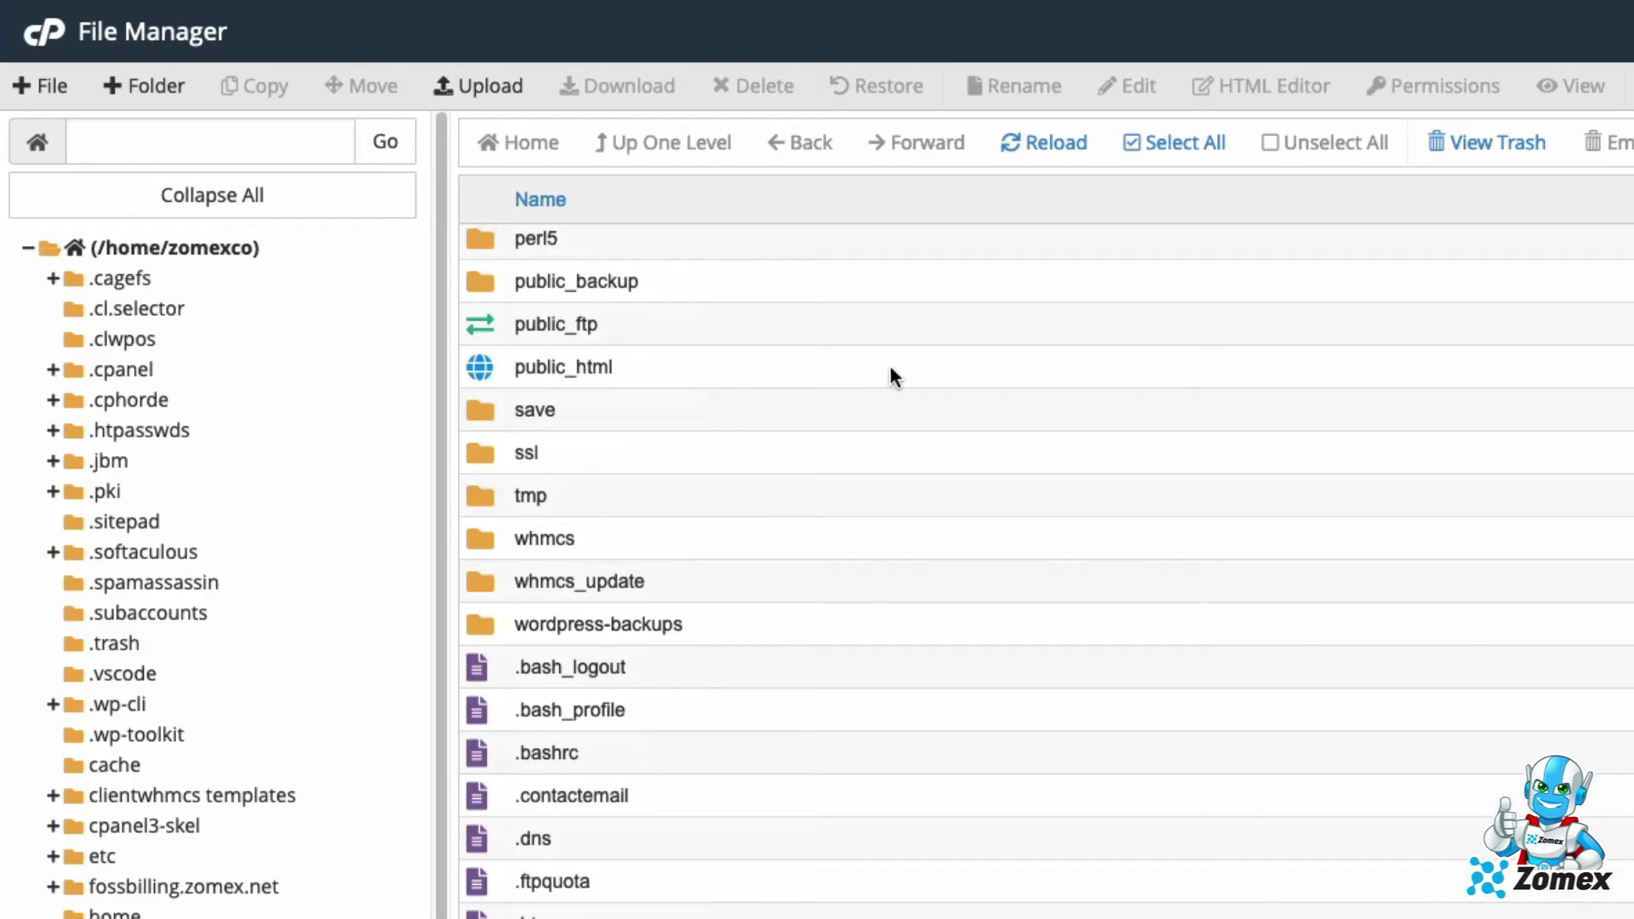
double_click(546, 331)
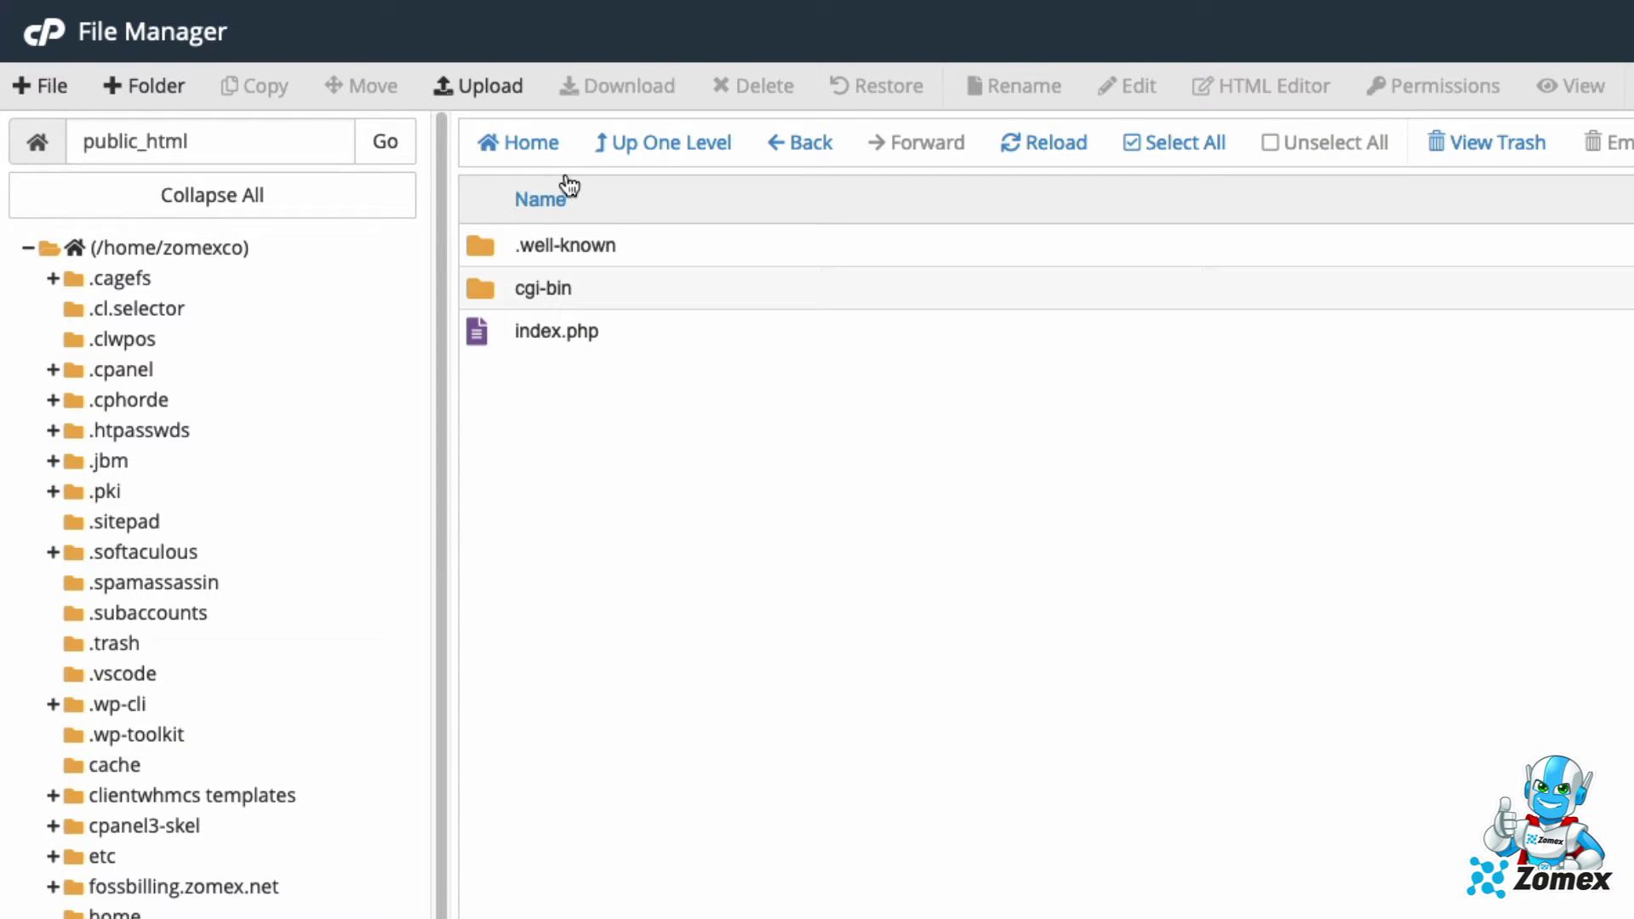
left_click(492, 85)
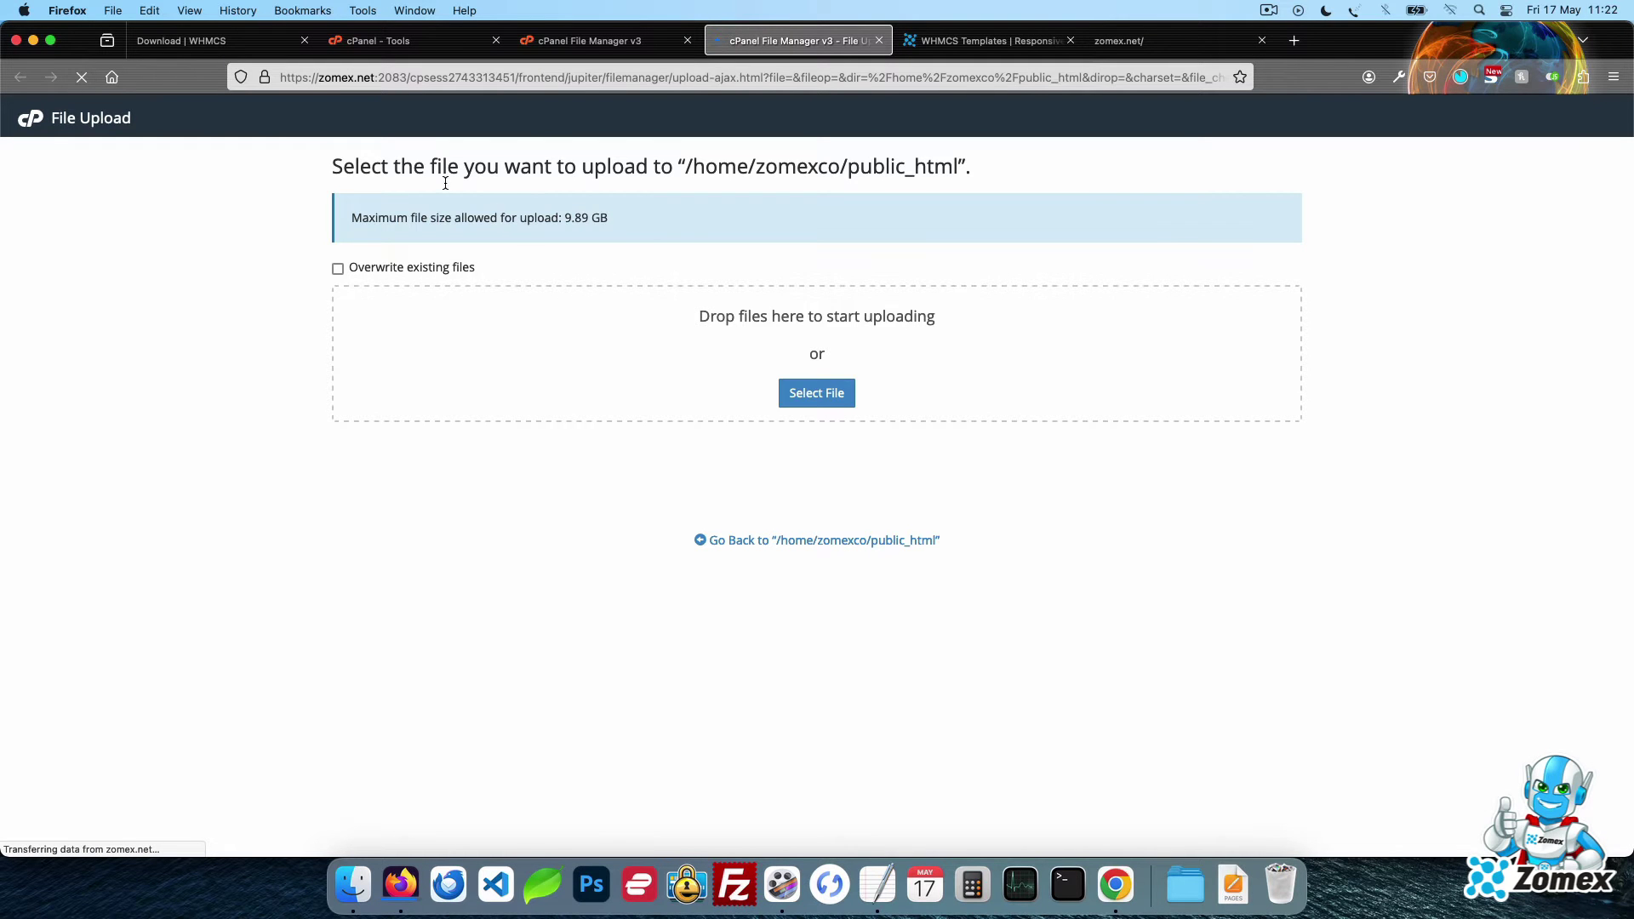
left_click(817, 393)
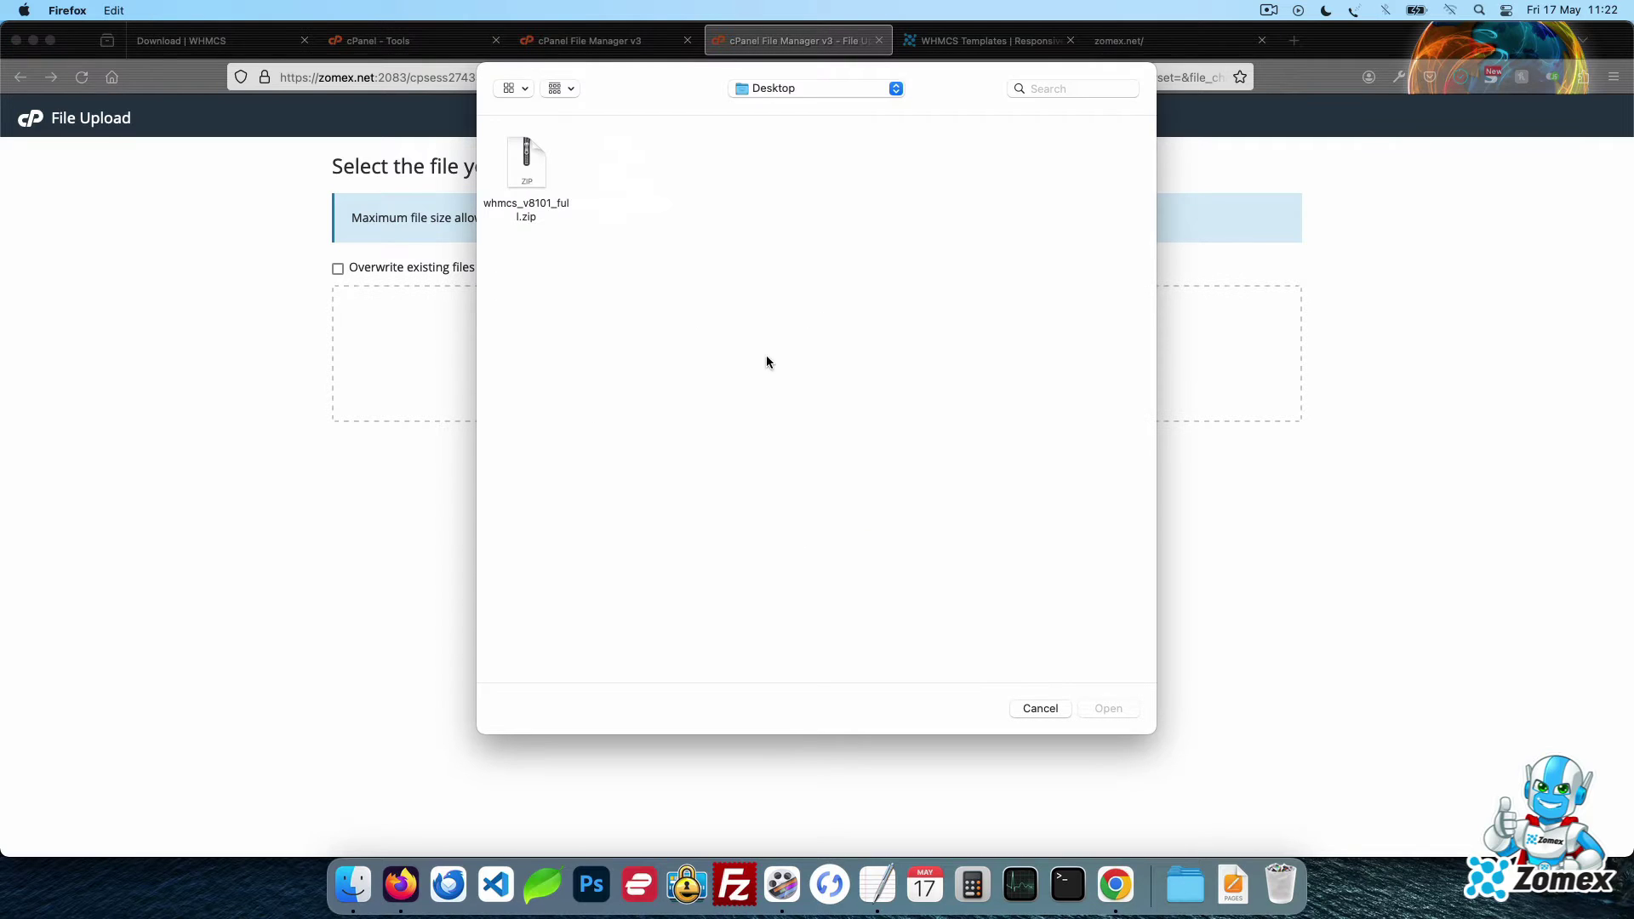
double_click(520, 162)
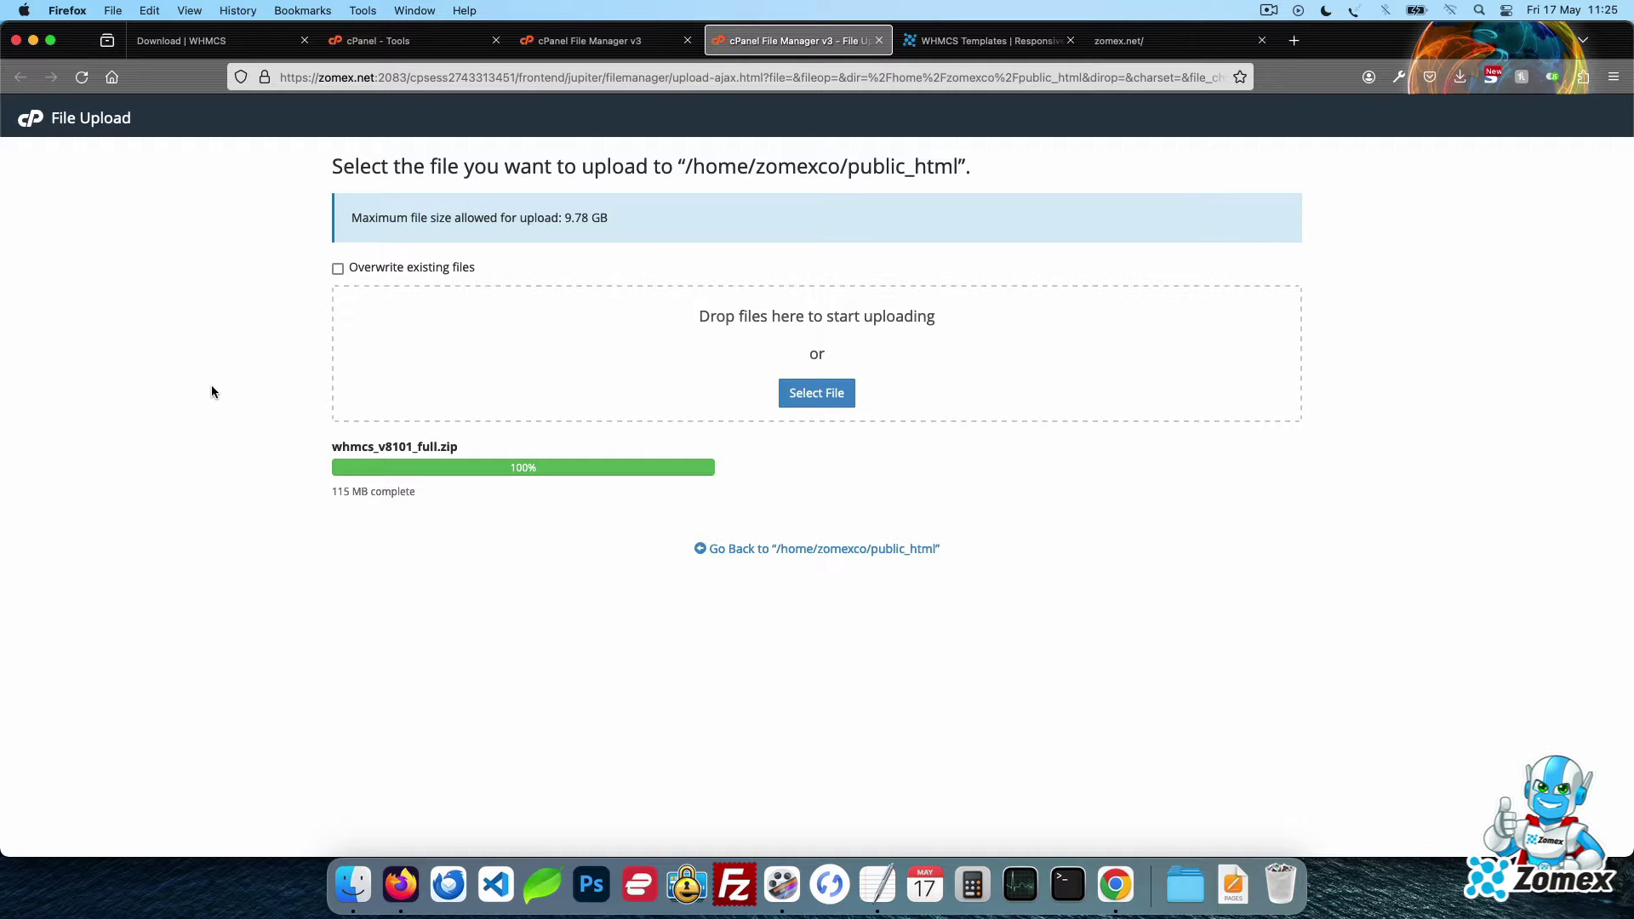
Refresh public_html and extract whmcs_v8101_full.zip there, adding the whmcs folder, EULA.txt and README.txt
left_click(582, 43)
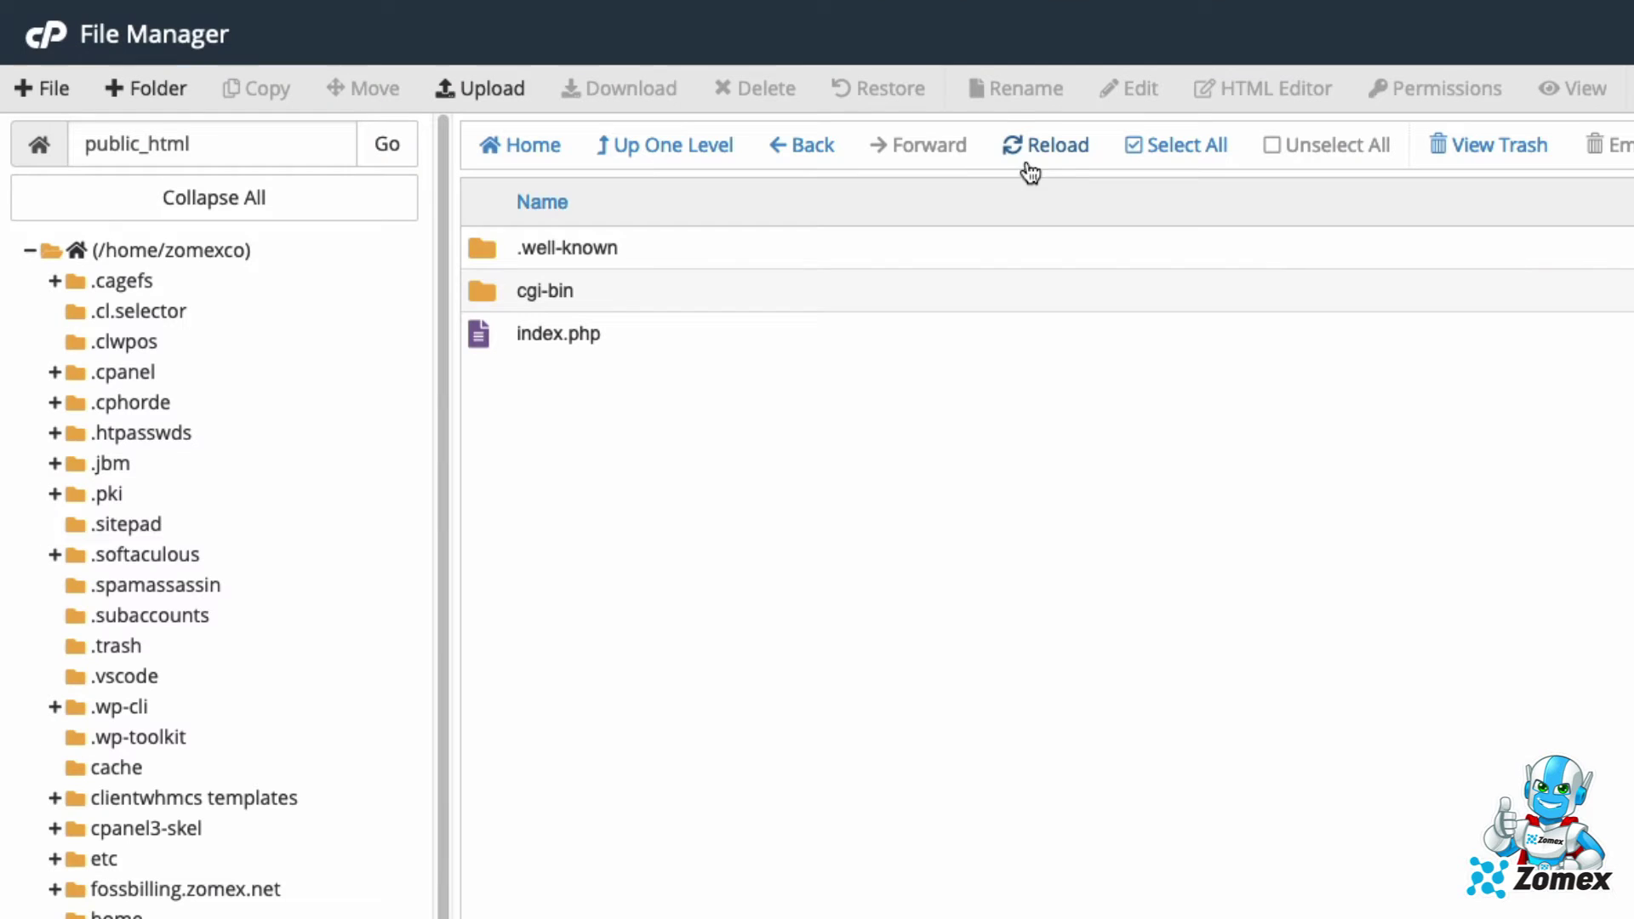
left_click(1045, 145)
right_click(905, 375)
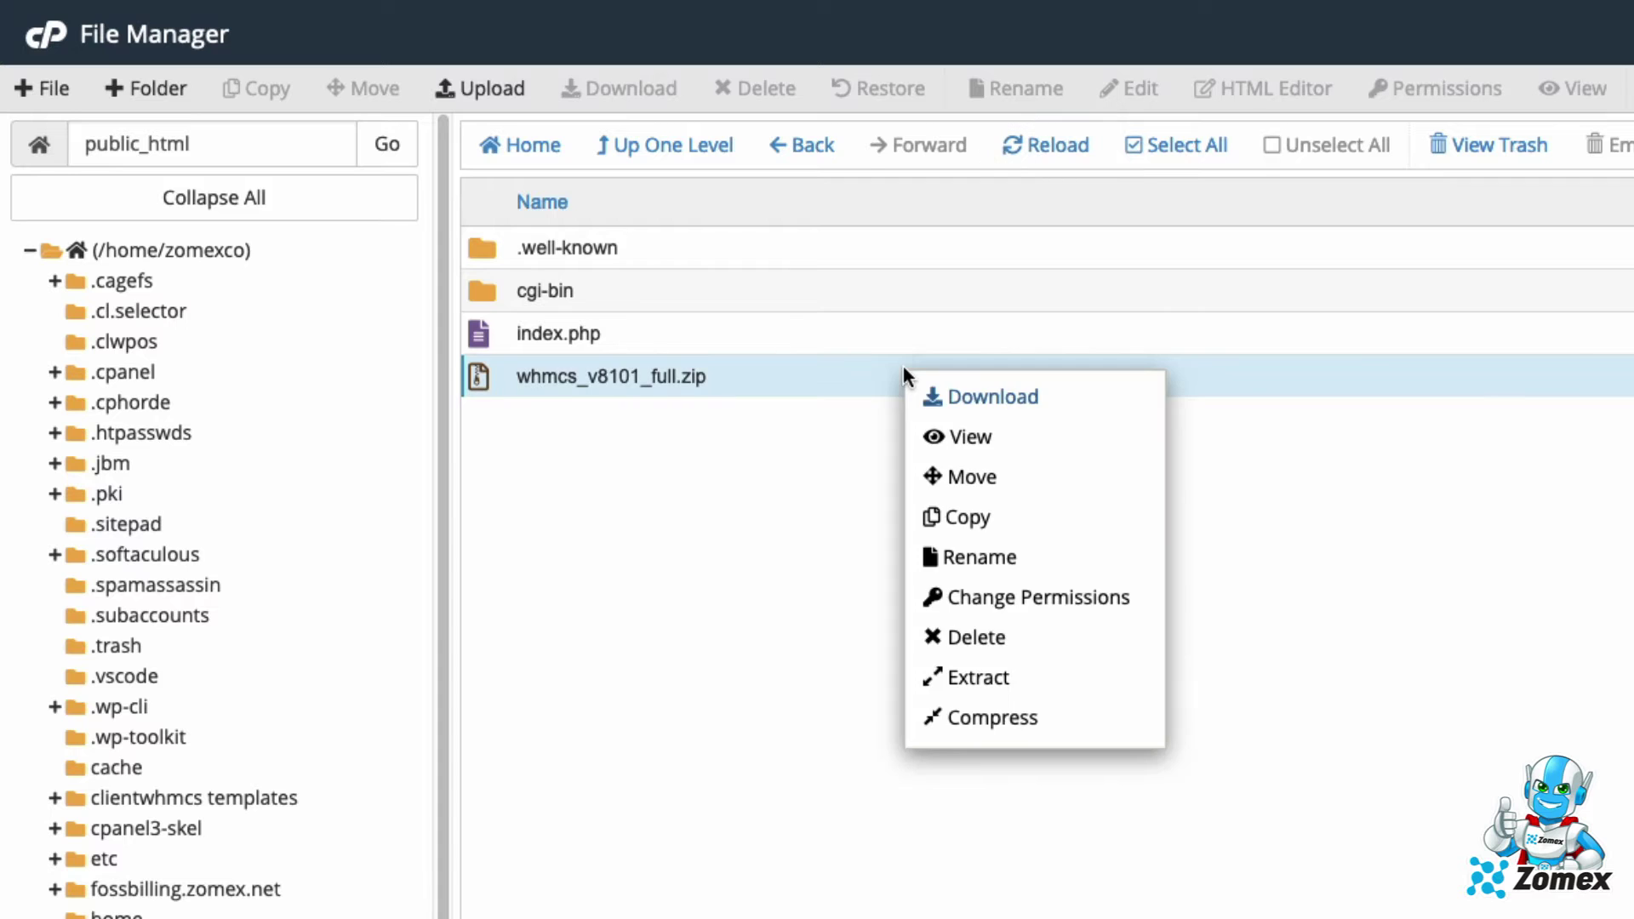
left_click(1061, 678)
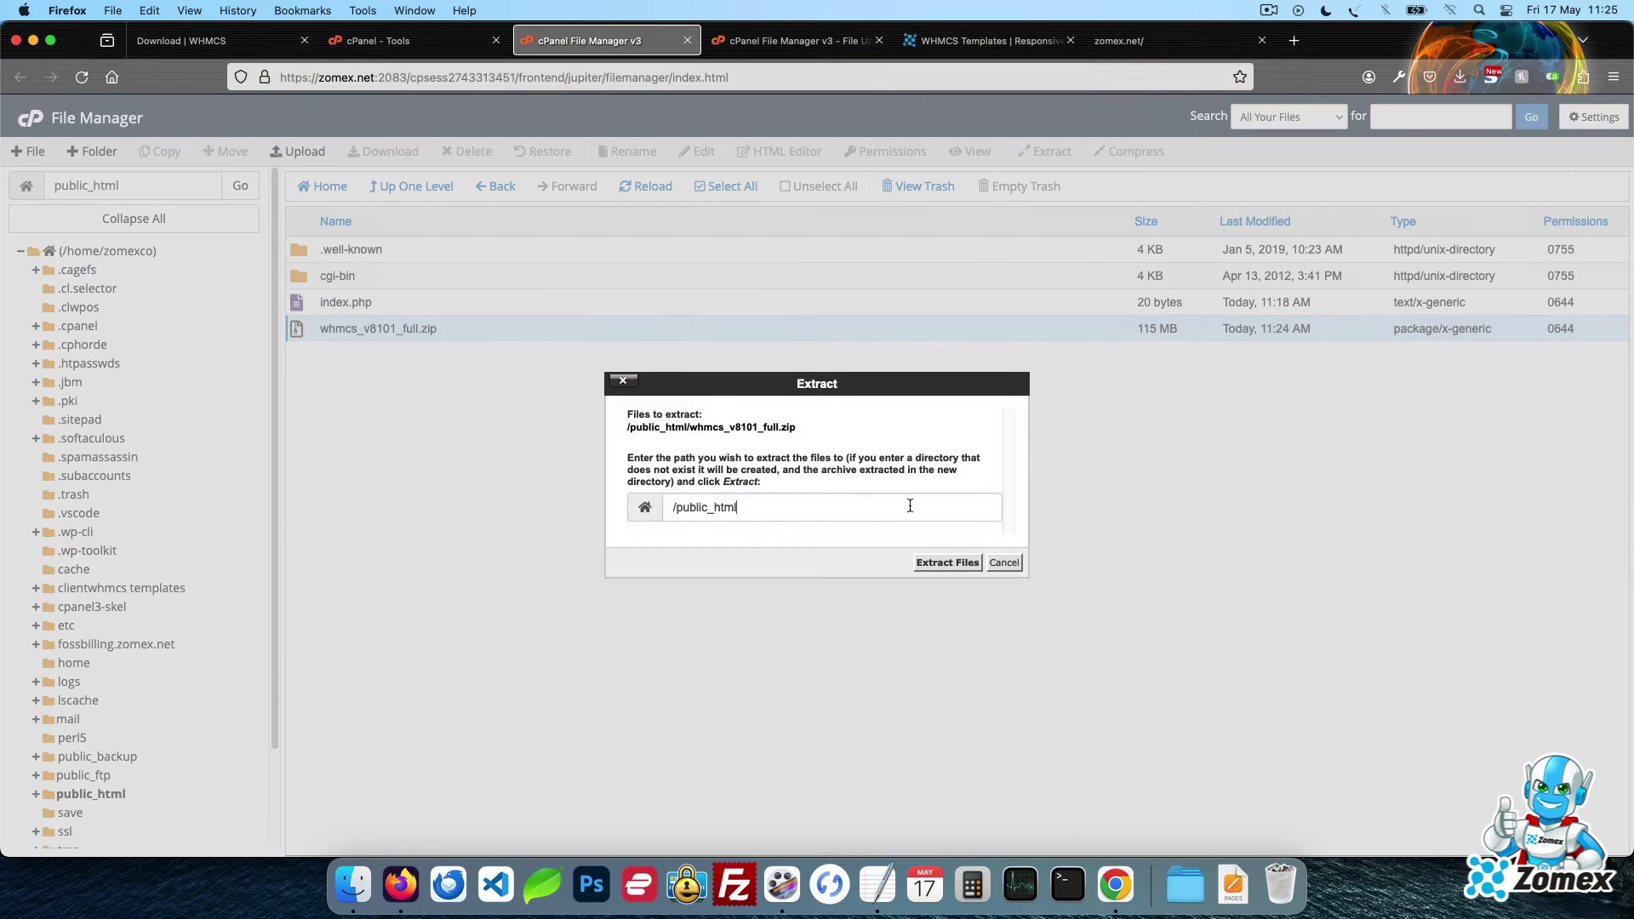
left_click(950, 563)
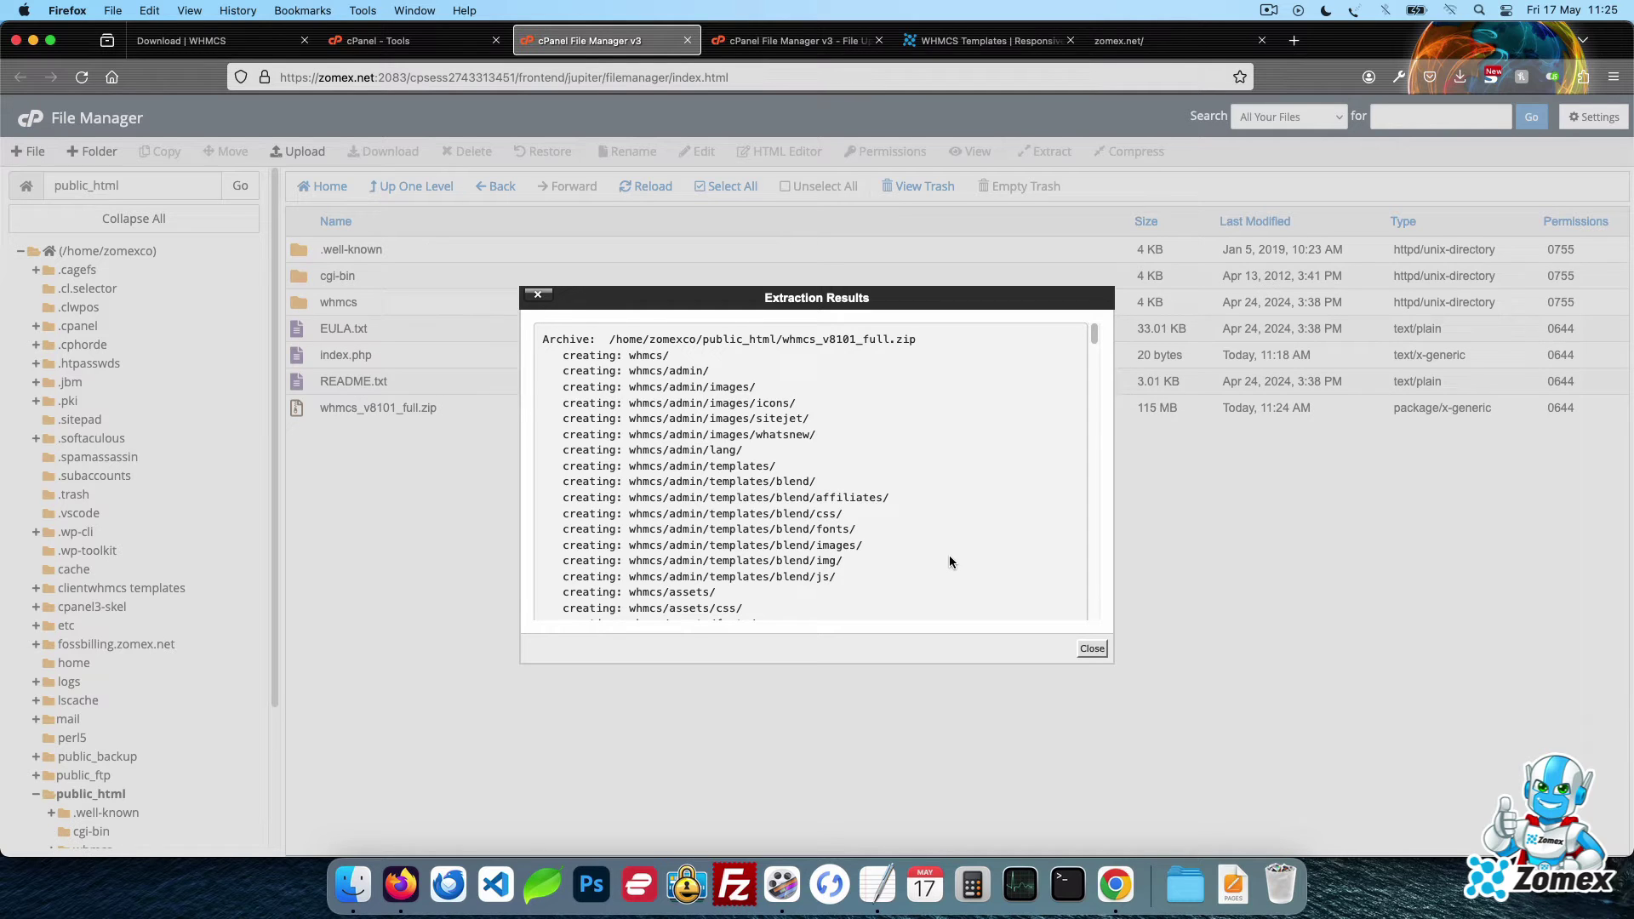
left_click(1091, 648)
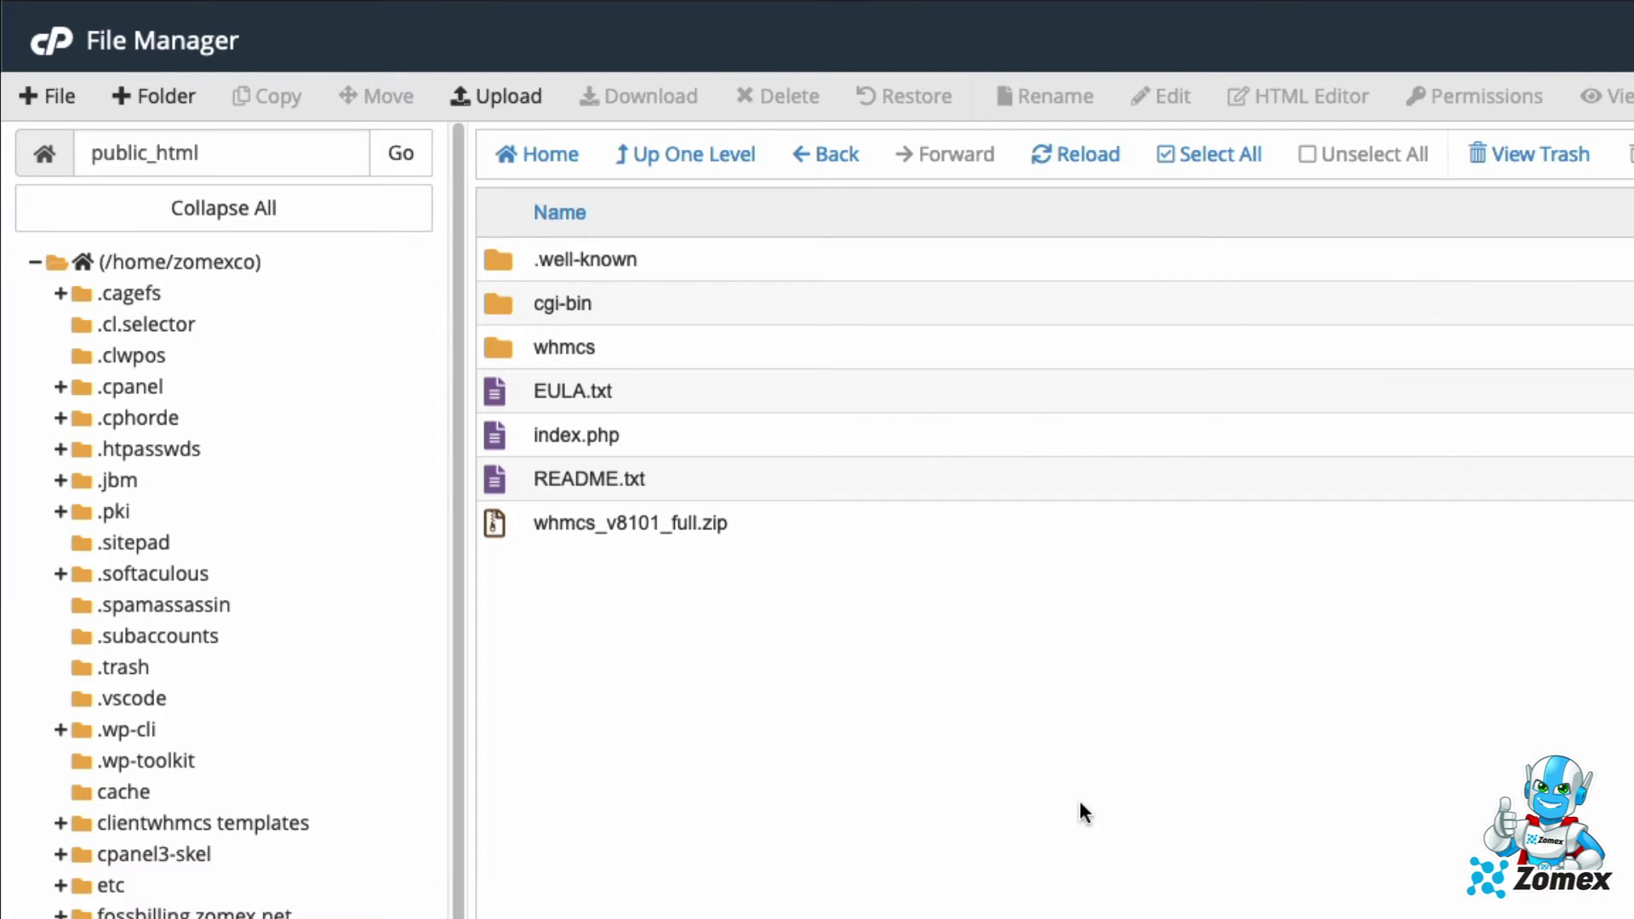
Rename the whmcs folder to cart
double_click(562, 347)
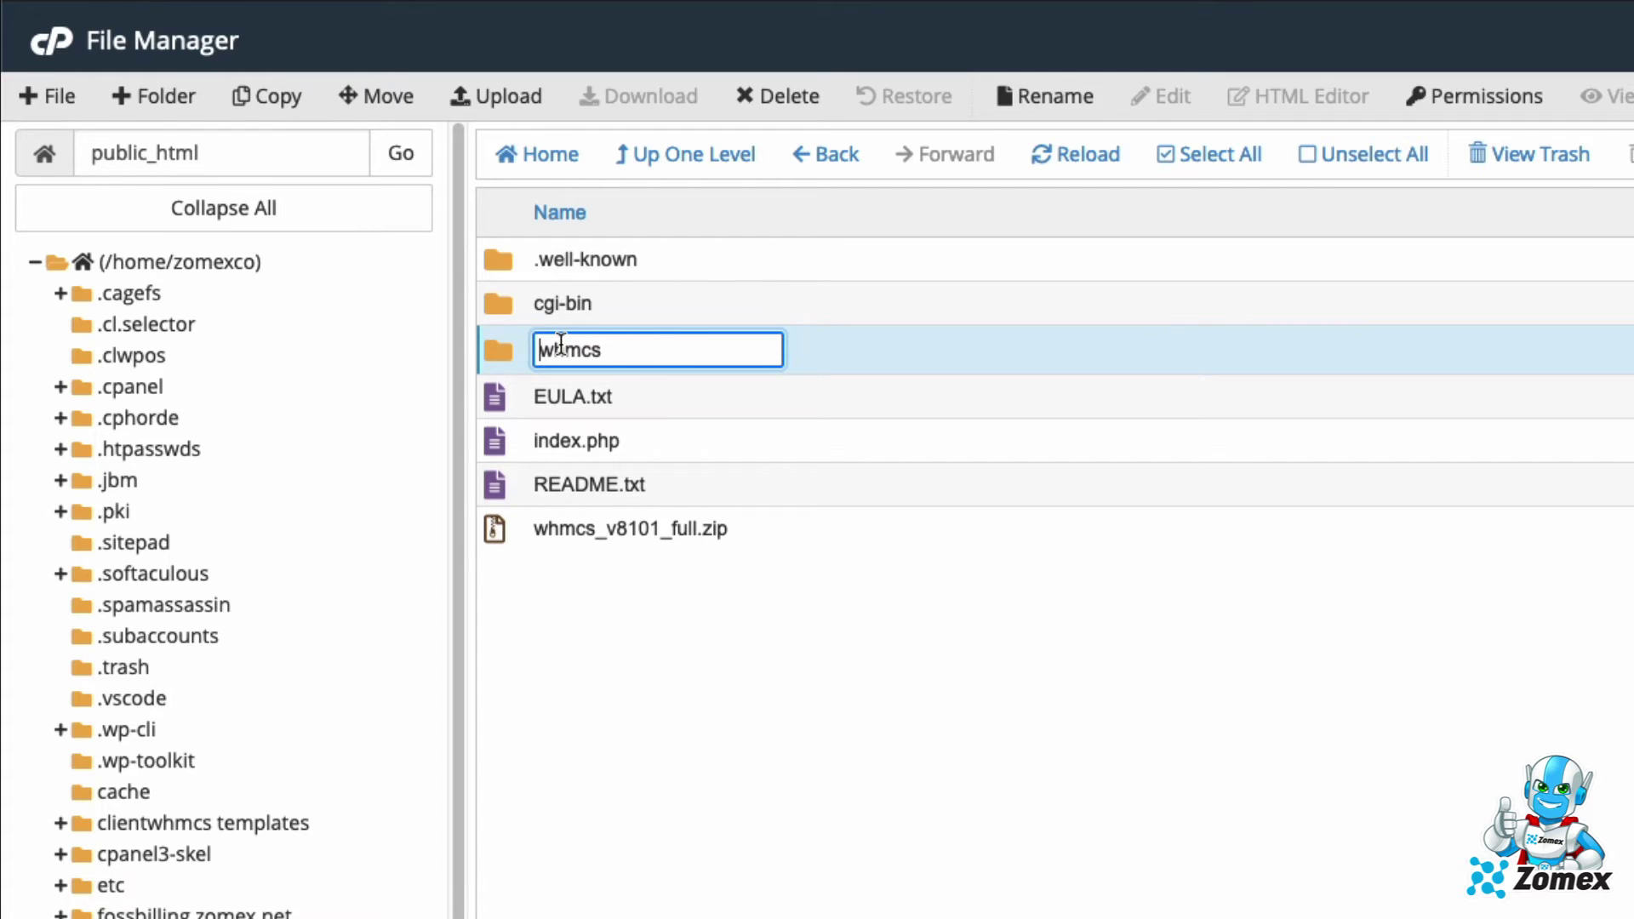
double_click(659, 353)
type("carty")
key("BackSpace")
key("Return")
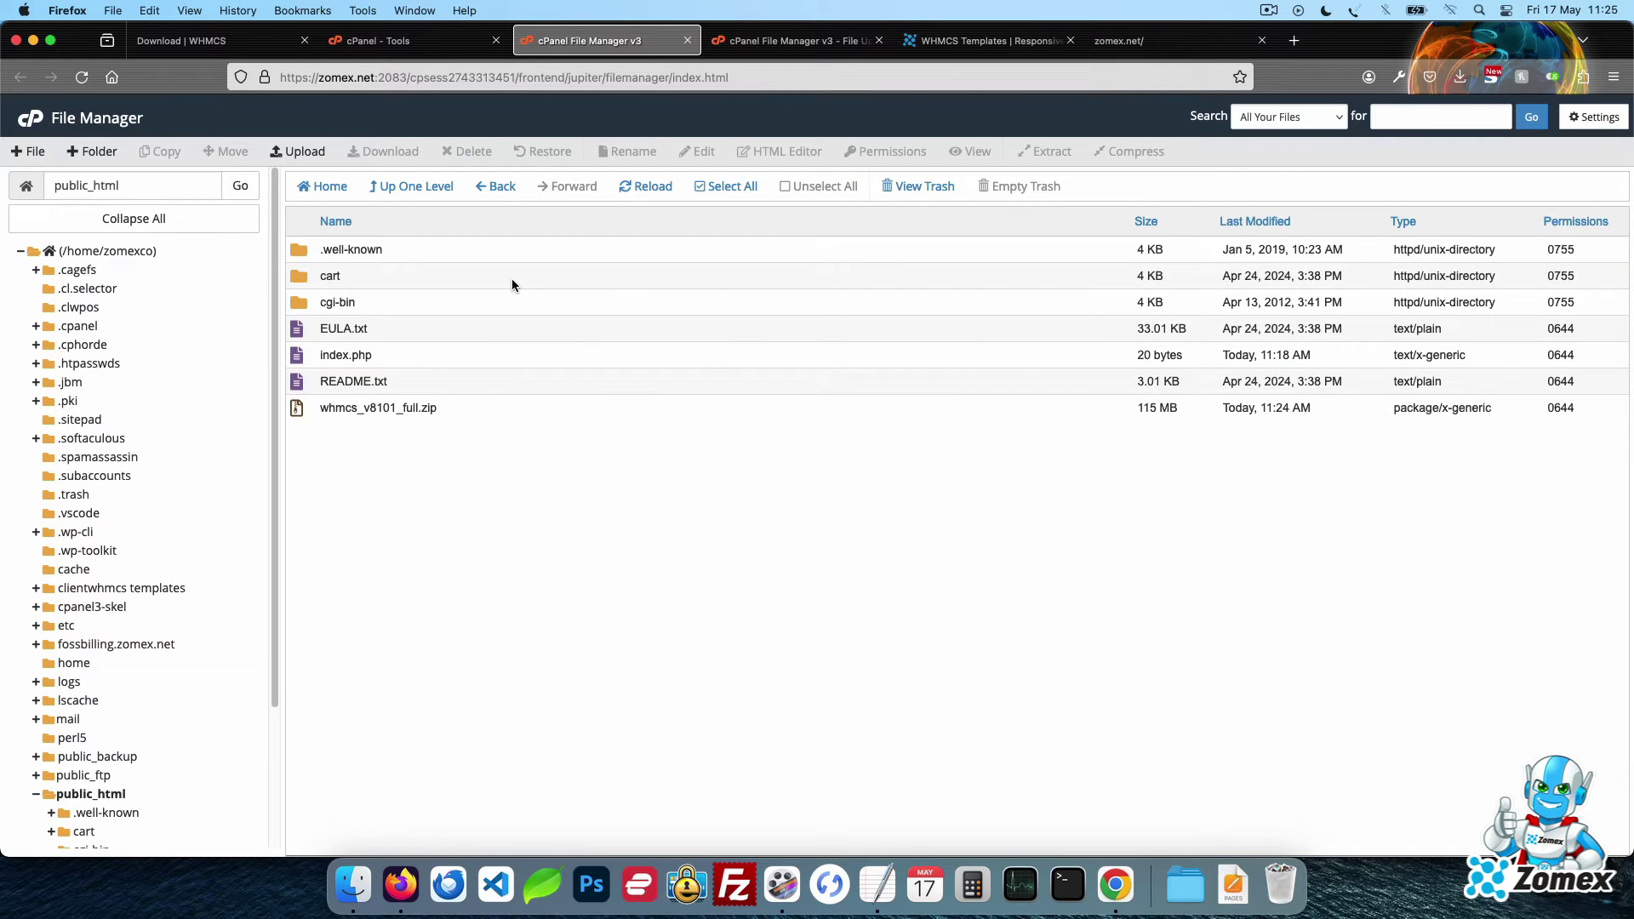
Inside cart, rename configuration.sample.php to configuration.php
double_click(512, 279)
scroll(673, 395, "down", 5)
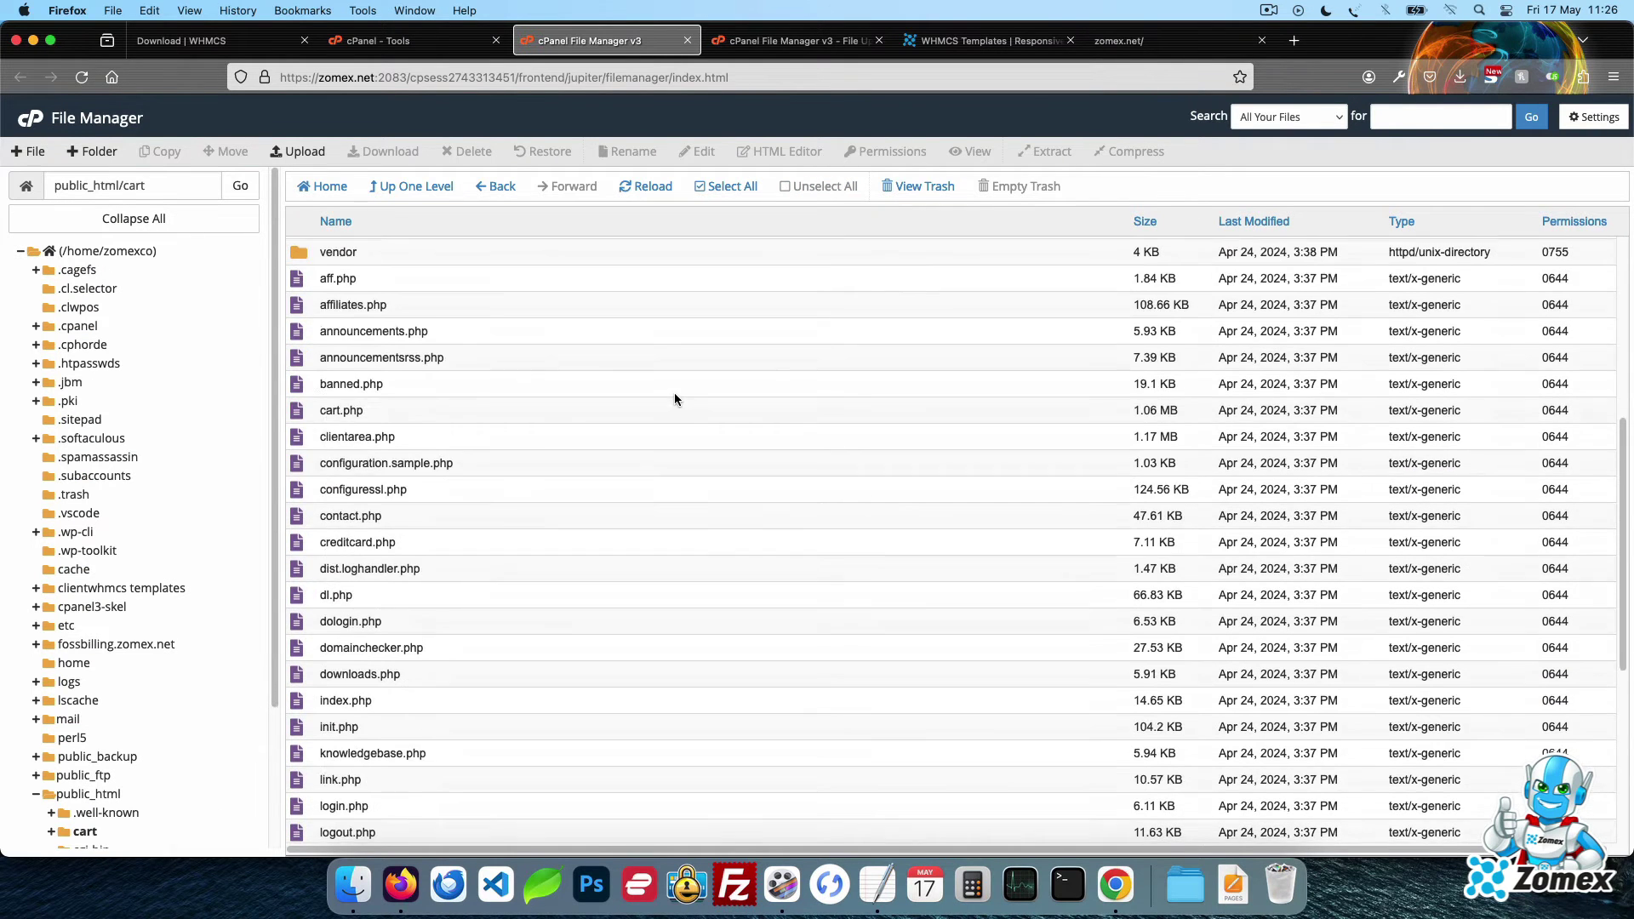
scroll(674, 393, "down", 3)
scroll(496, 303, "up", 1)
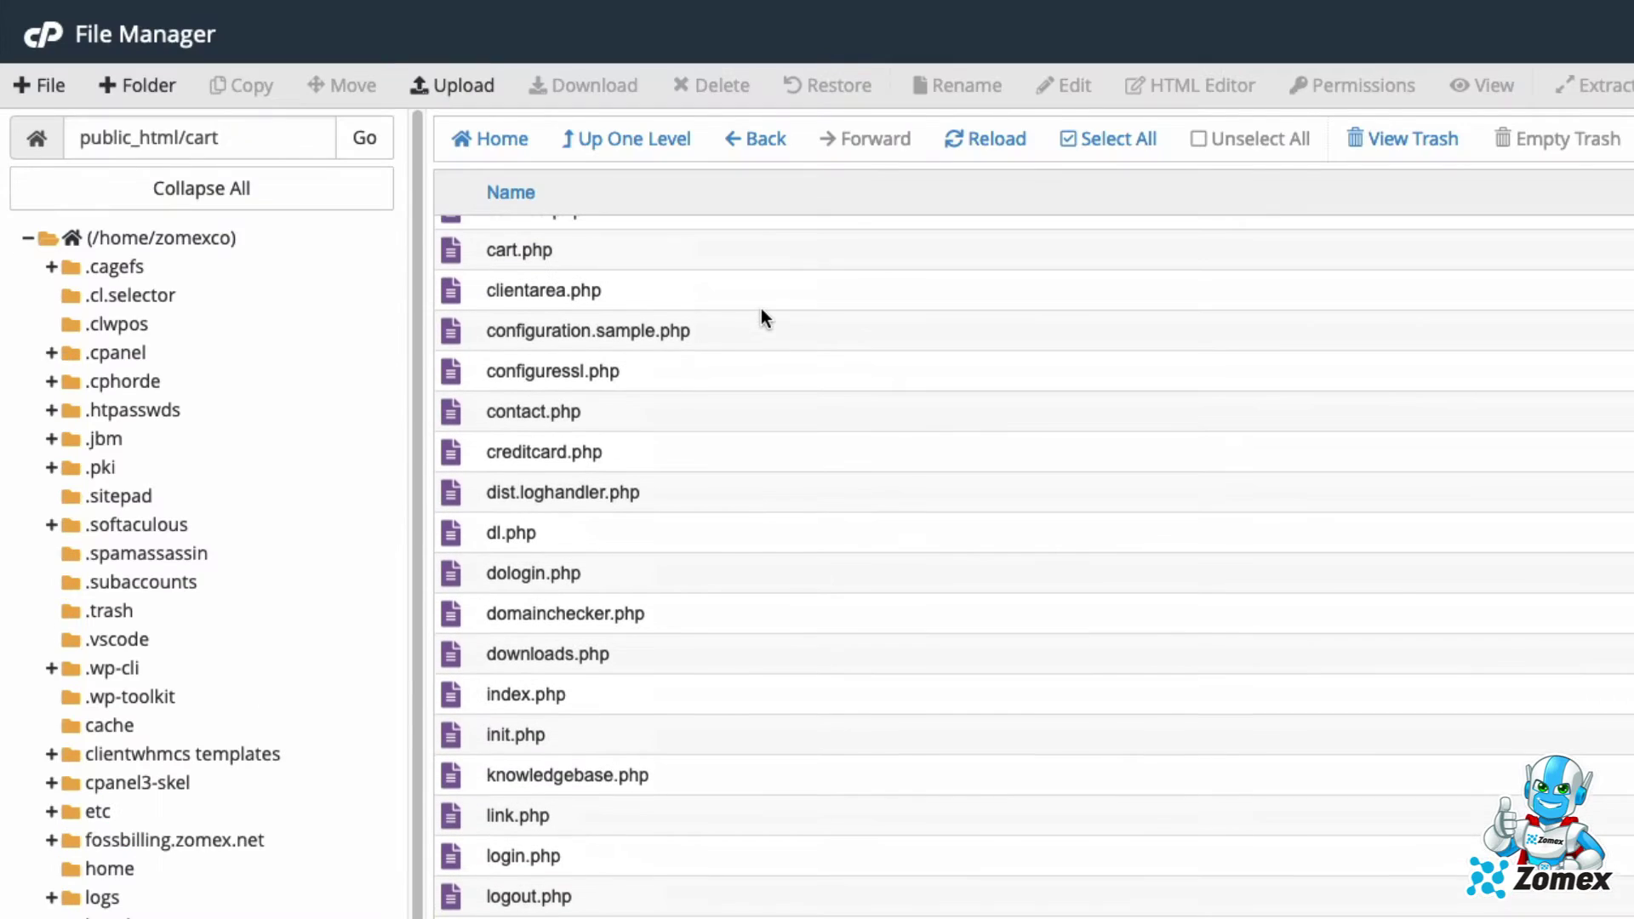
left_click(599, 329)
left_click(602, 330)
double_click(629, 332)
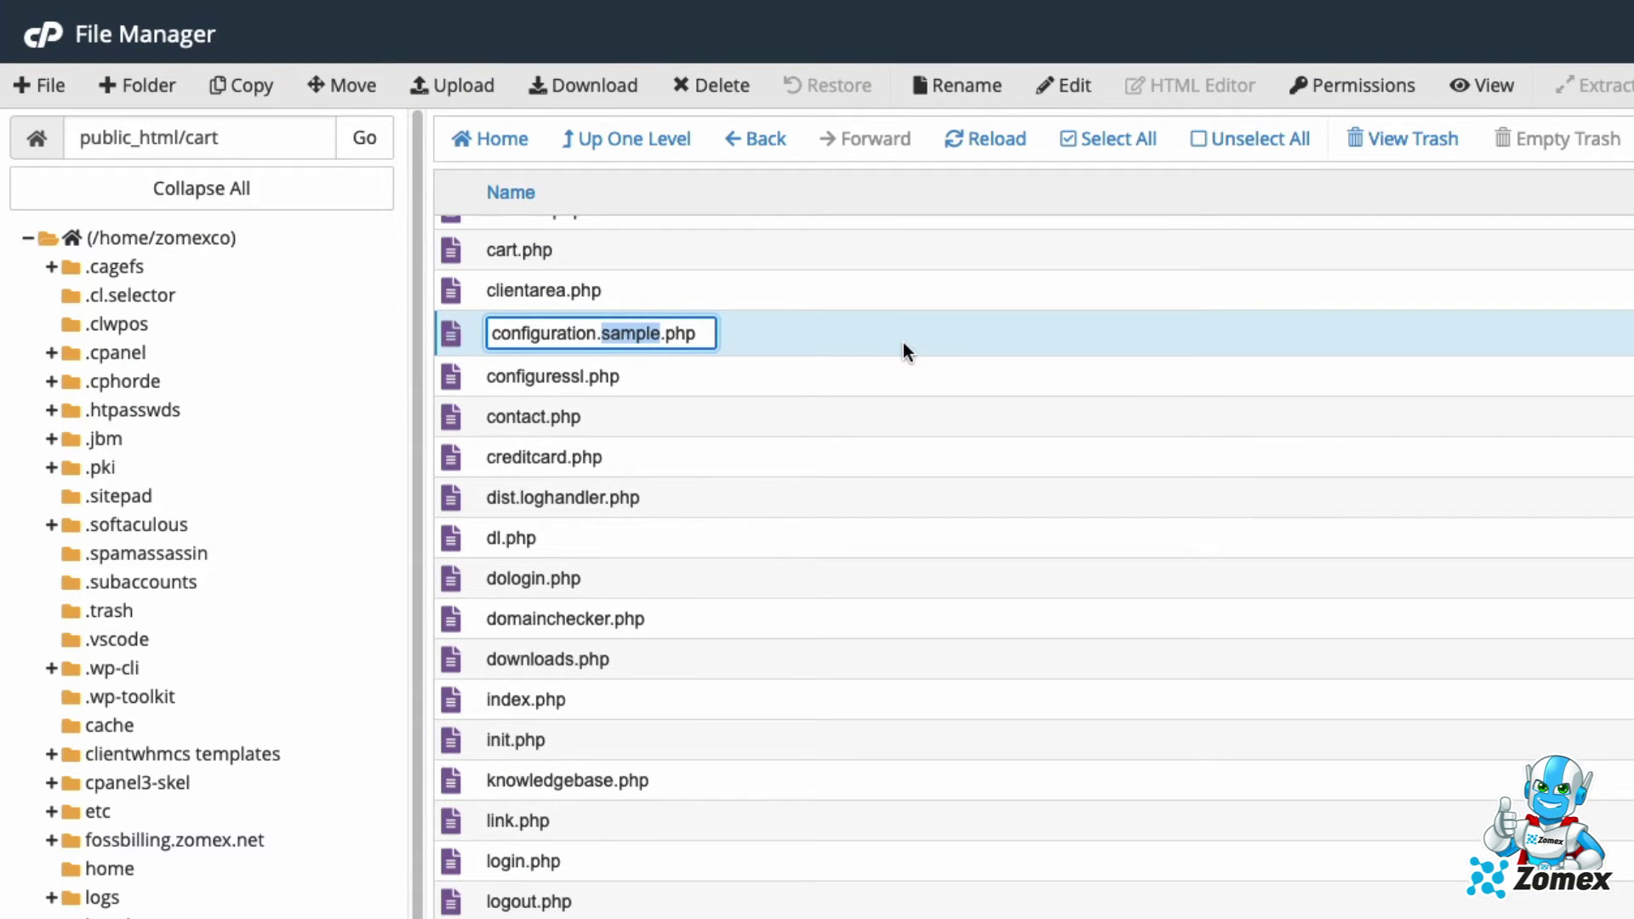
key("BackSpace")
key("BackSpace")
key("Return")
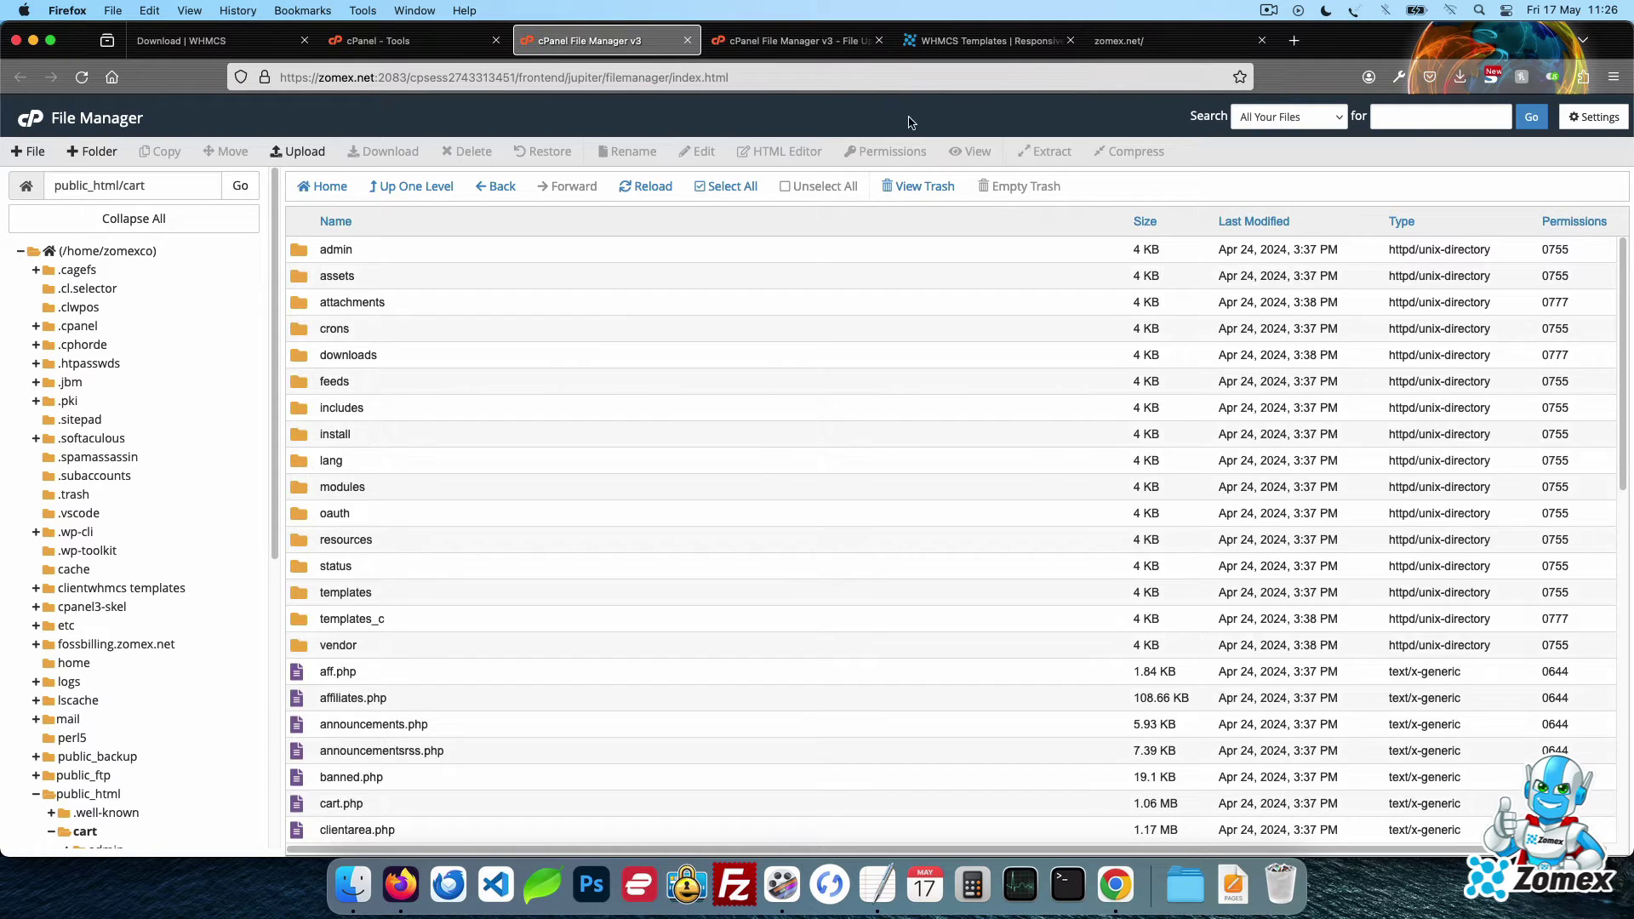
In the zomex.net tab, replace dir with cart in the address and load it
left_click(1101, 46)
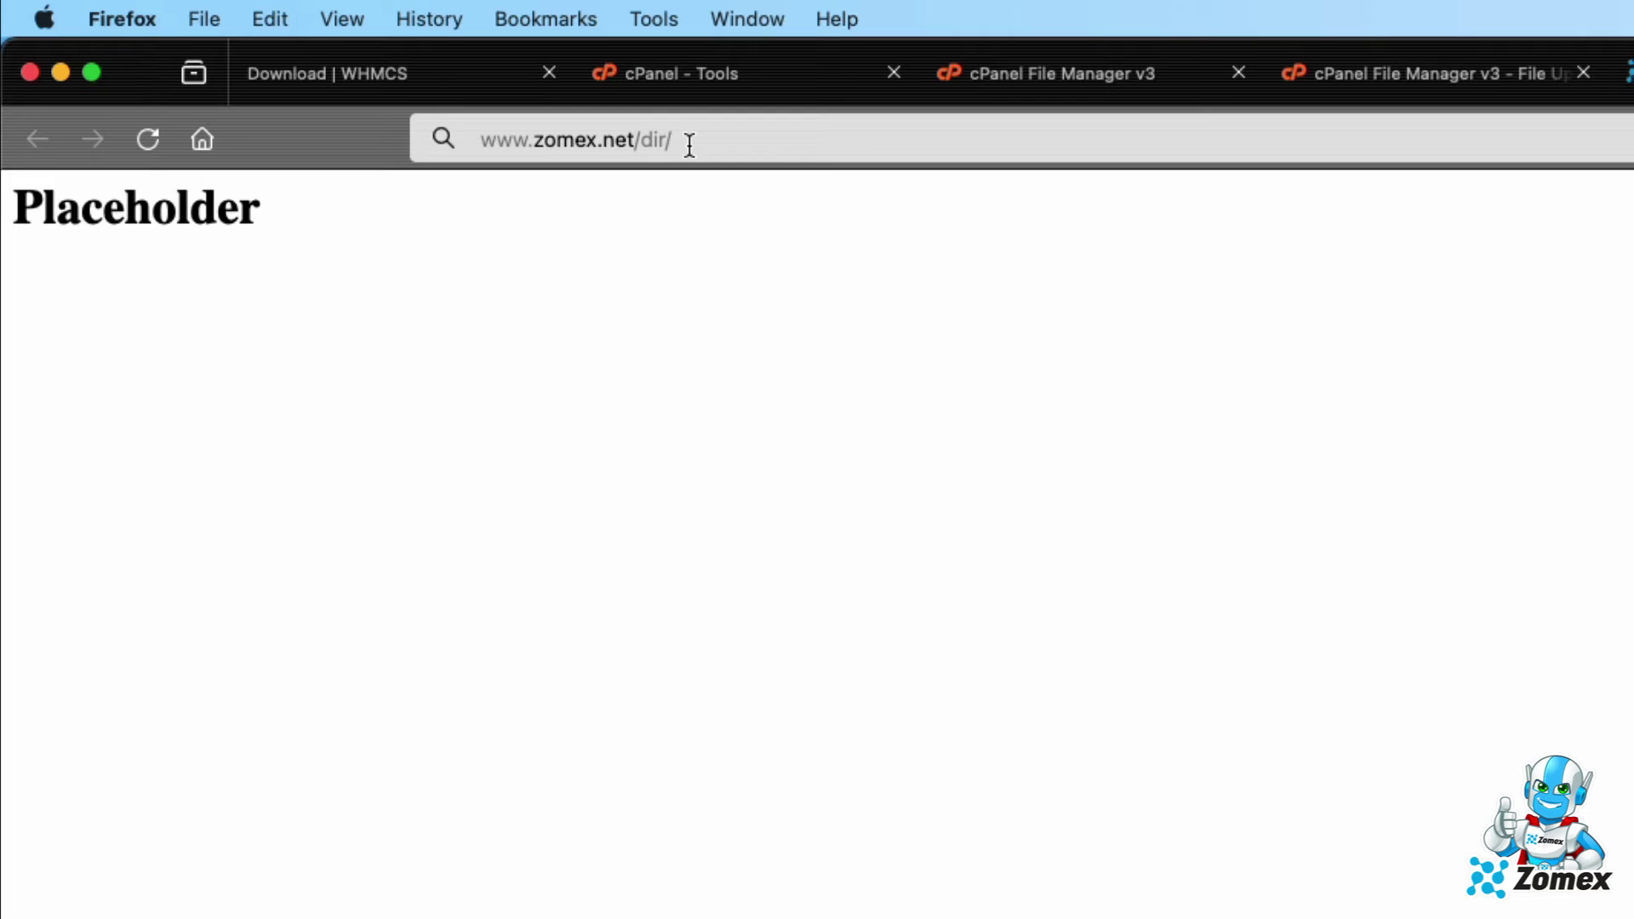
left_click_drag(383, 77, 358, 77)
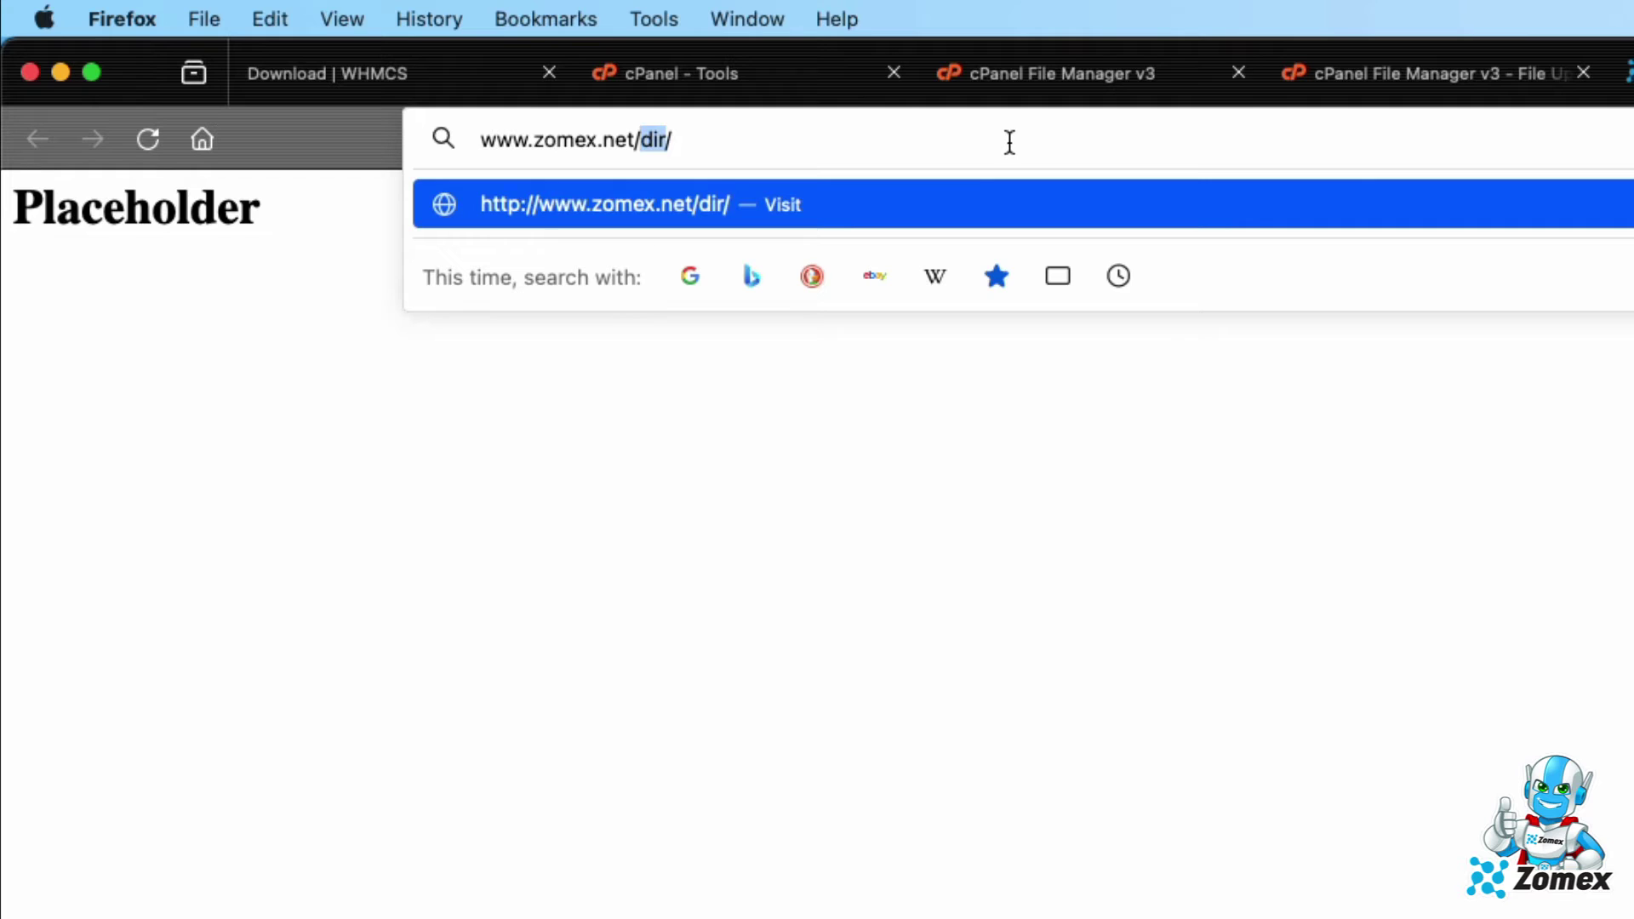
type("cart")
key("Return")
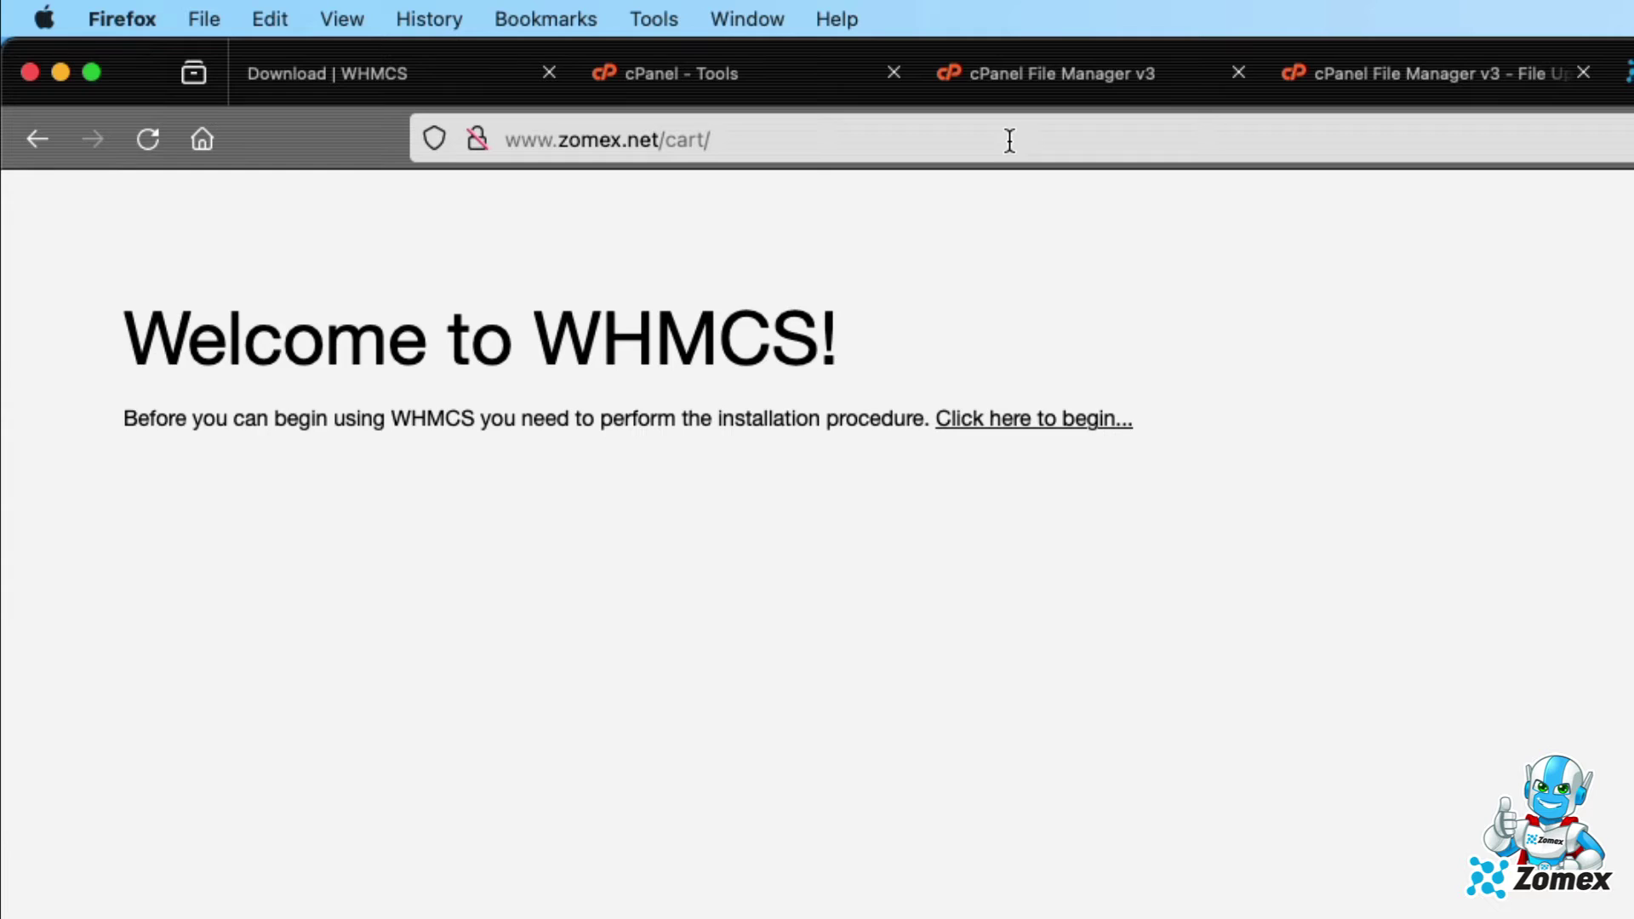
left_click(1010, 140)
key("Left")
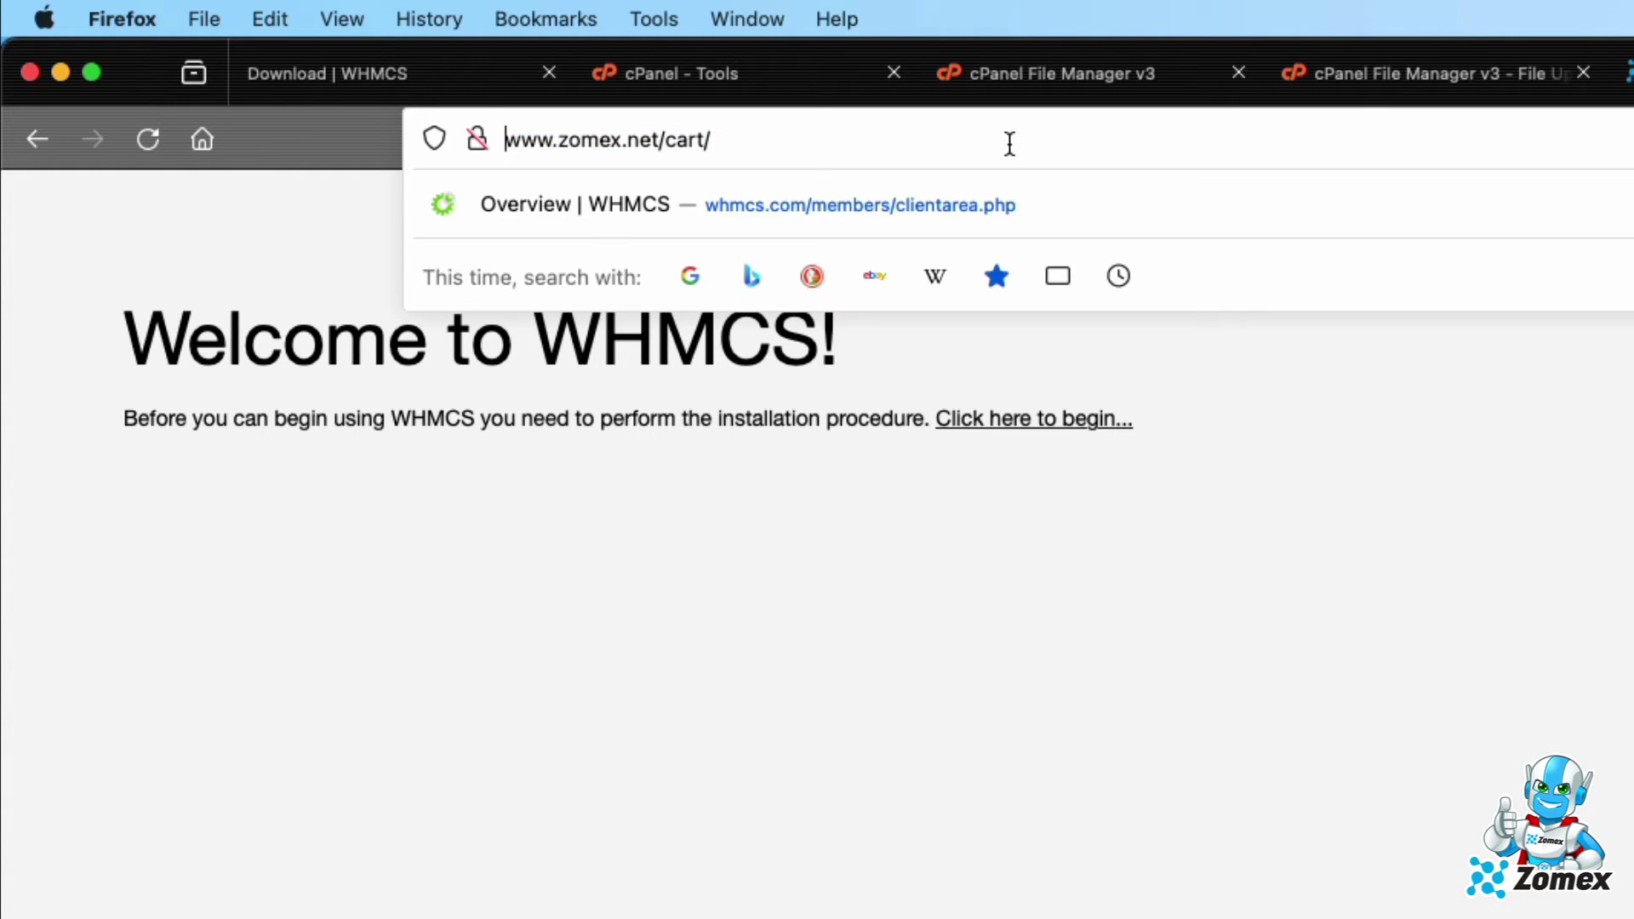
type("https://")
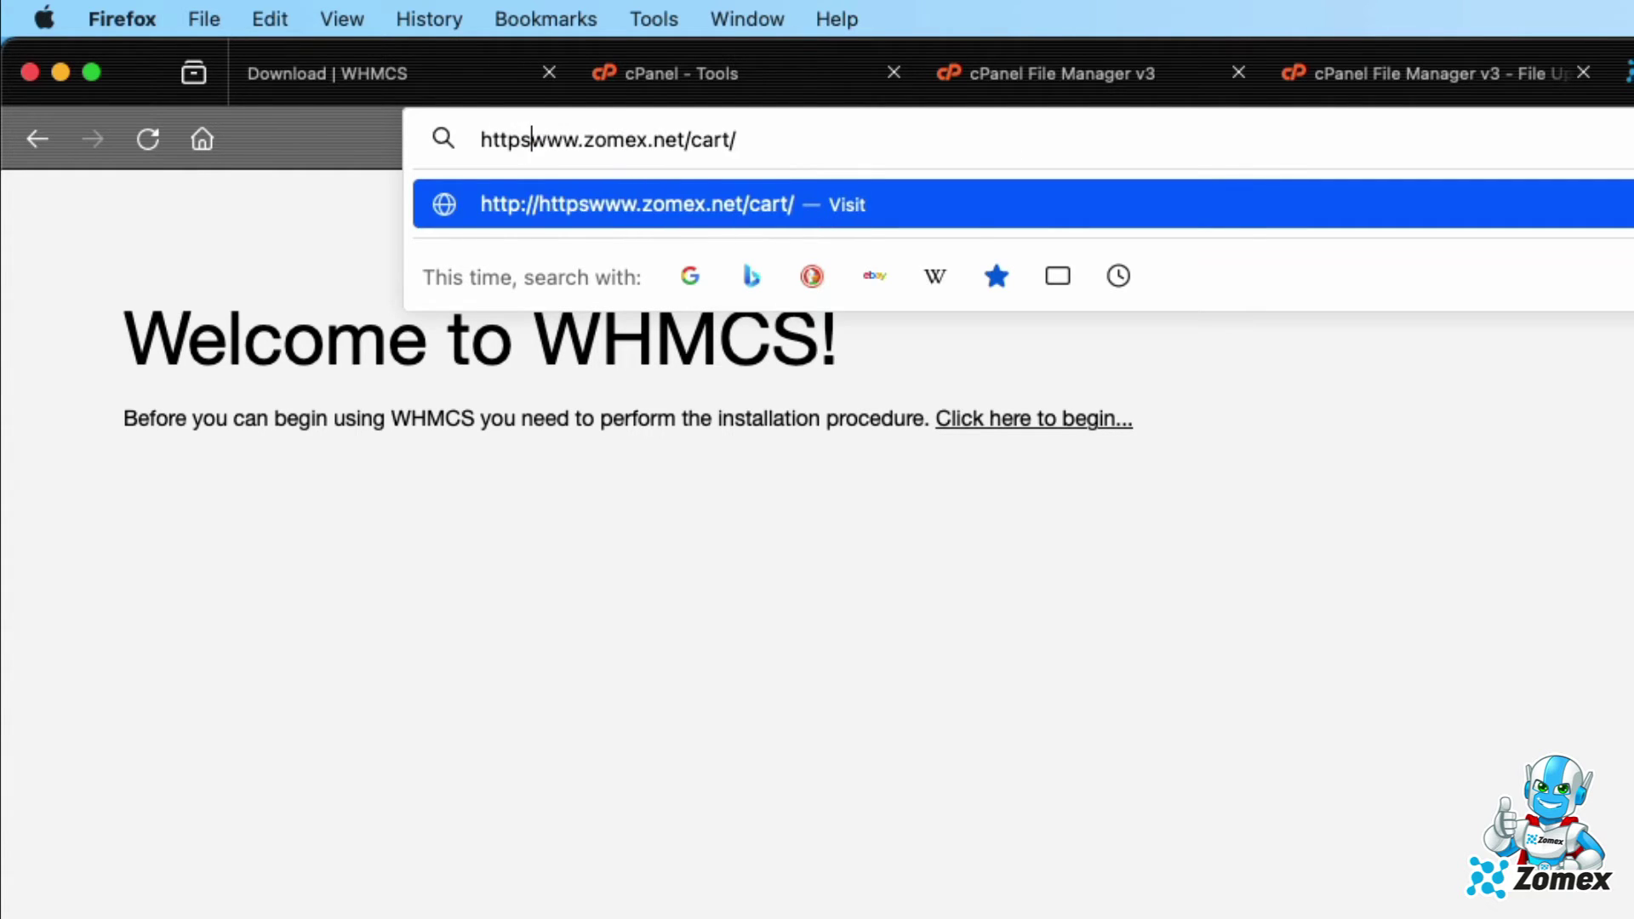
key("Return")
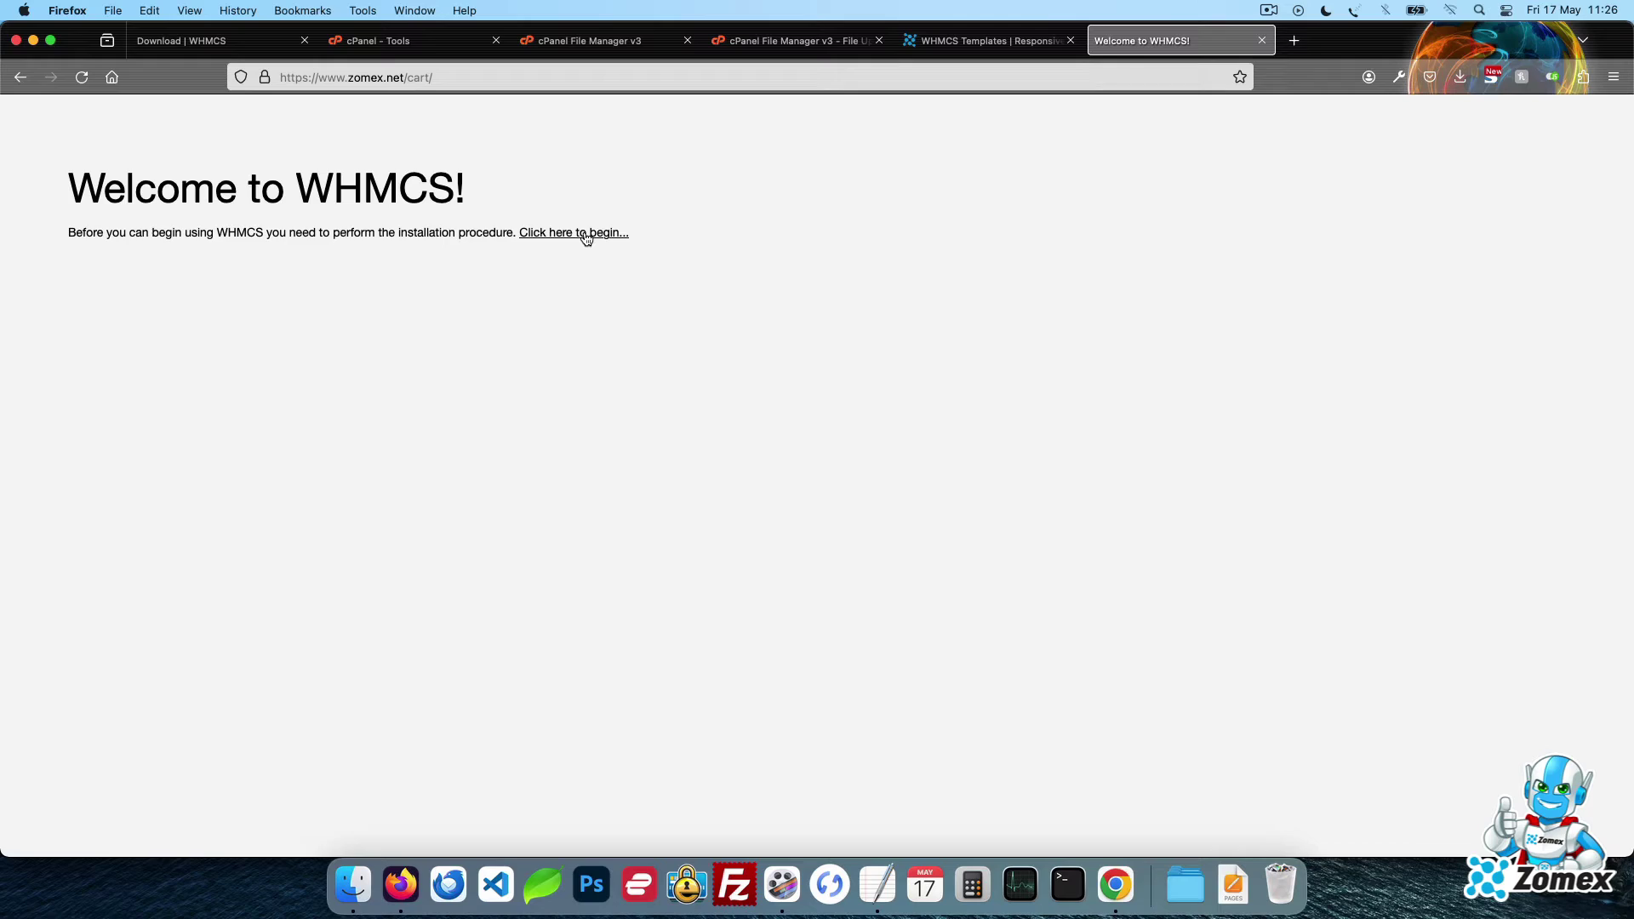
Begin the installation, scroll through the EULA and agree to it
left_click(586, 233)
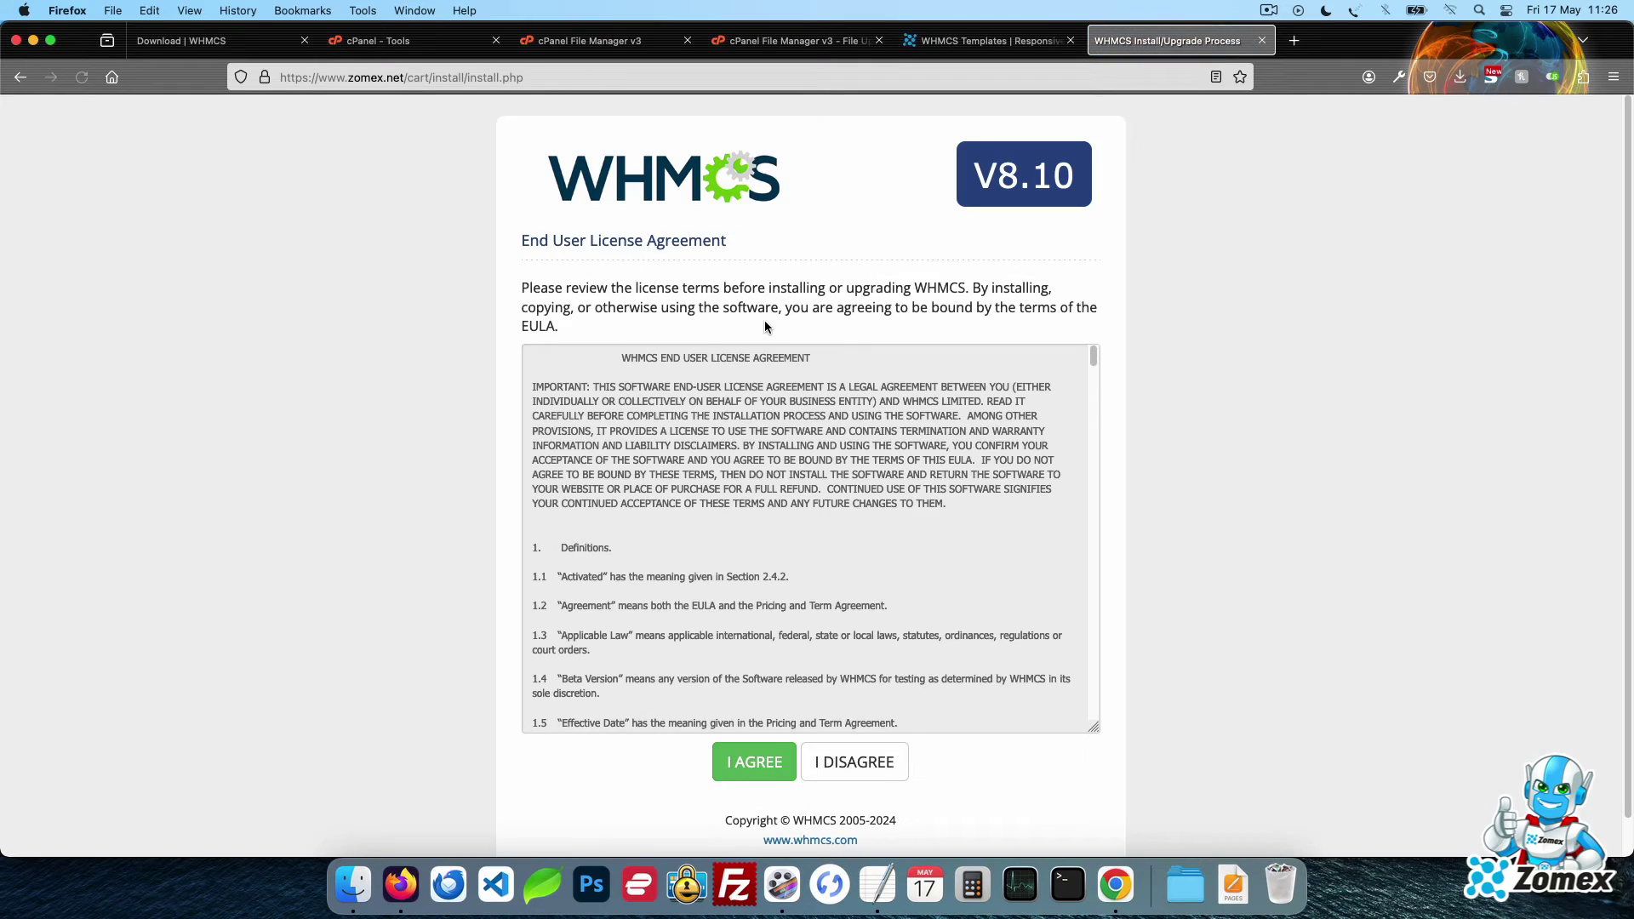
left_click_drag(1094, 359, 1101, 715)
left_click(766, 760)
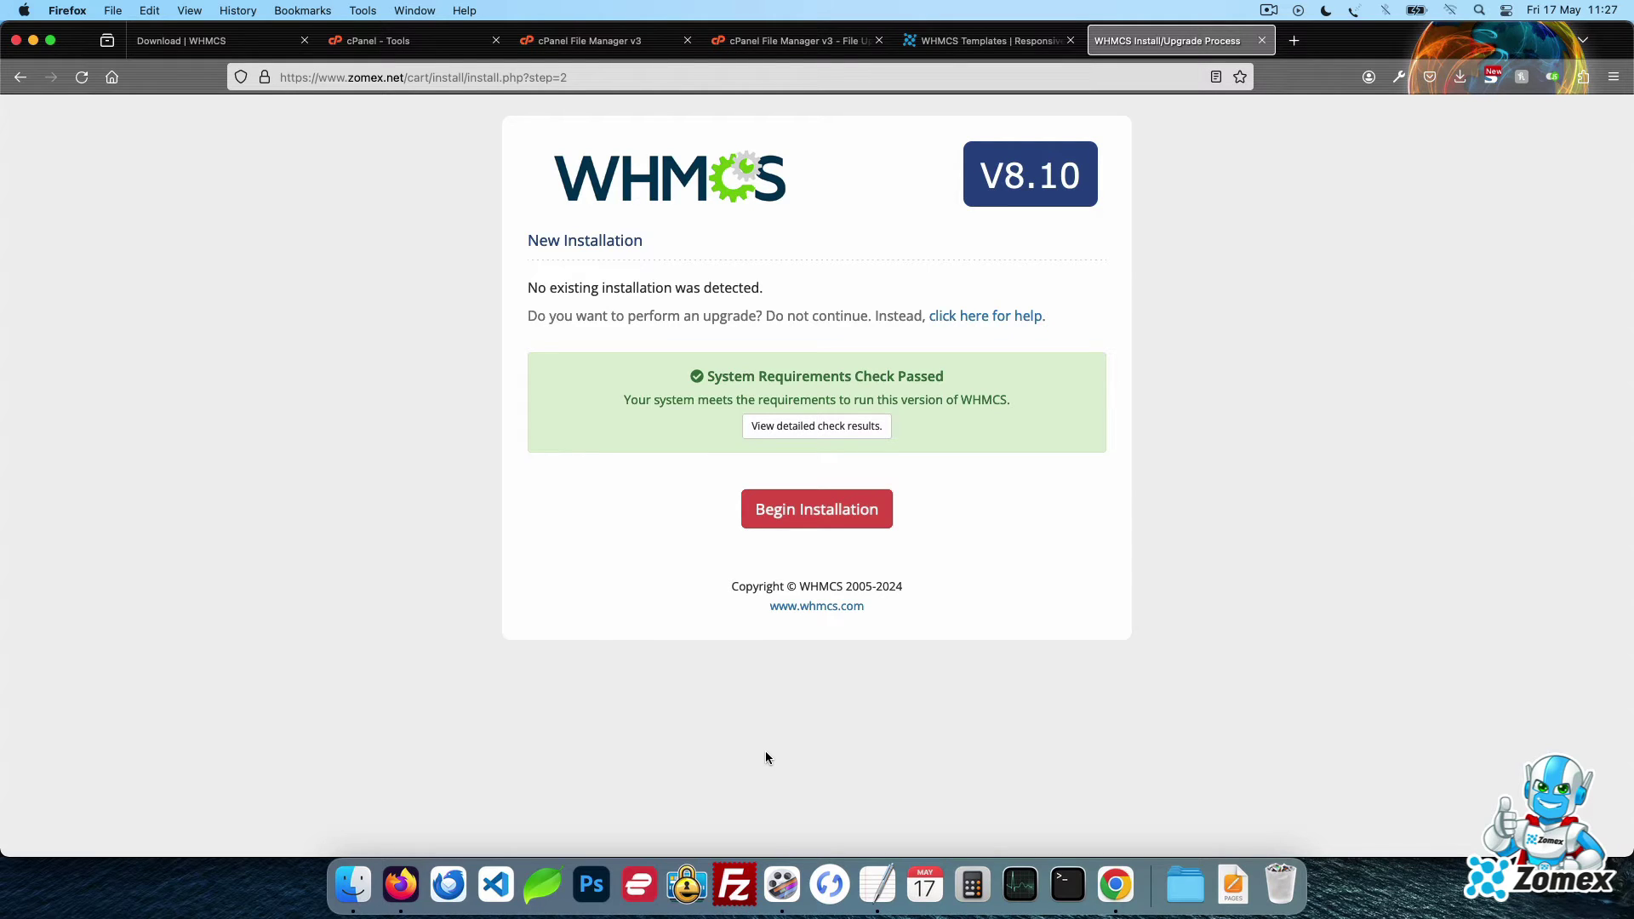
Begin the new installation and paste the licence key from TextEdit into the License Key field
left_click(861, 519)
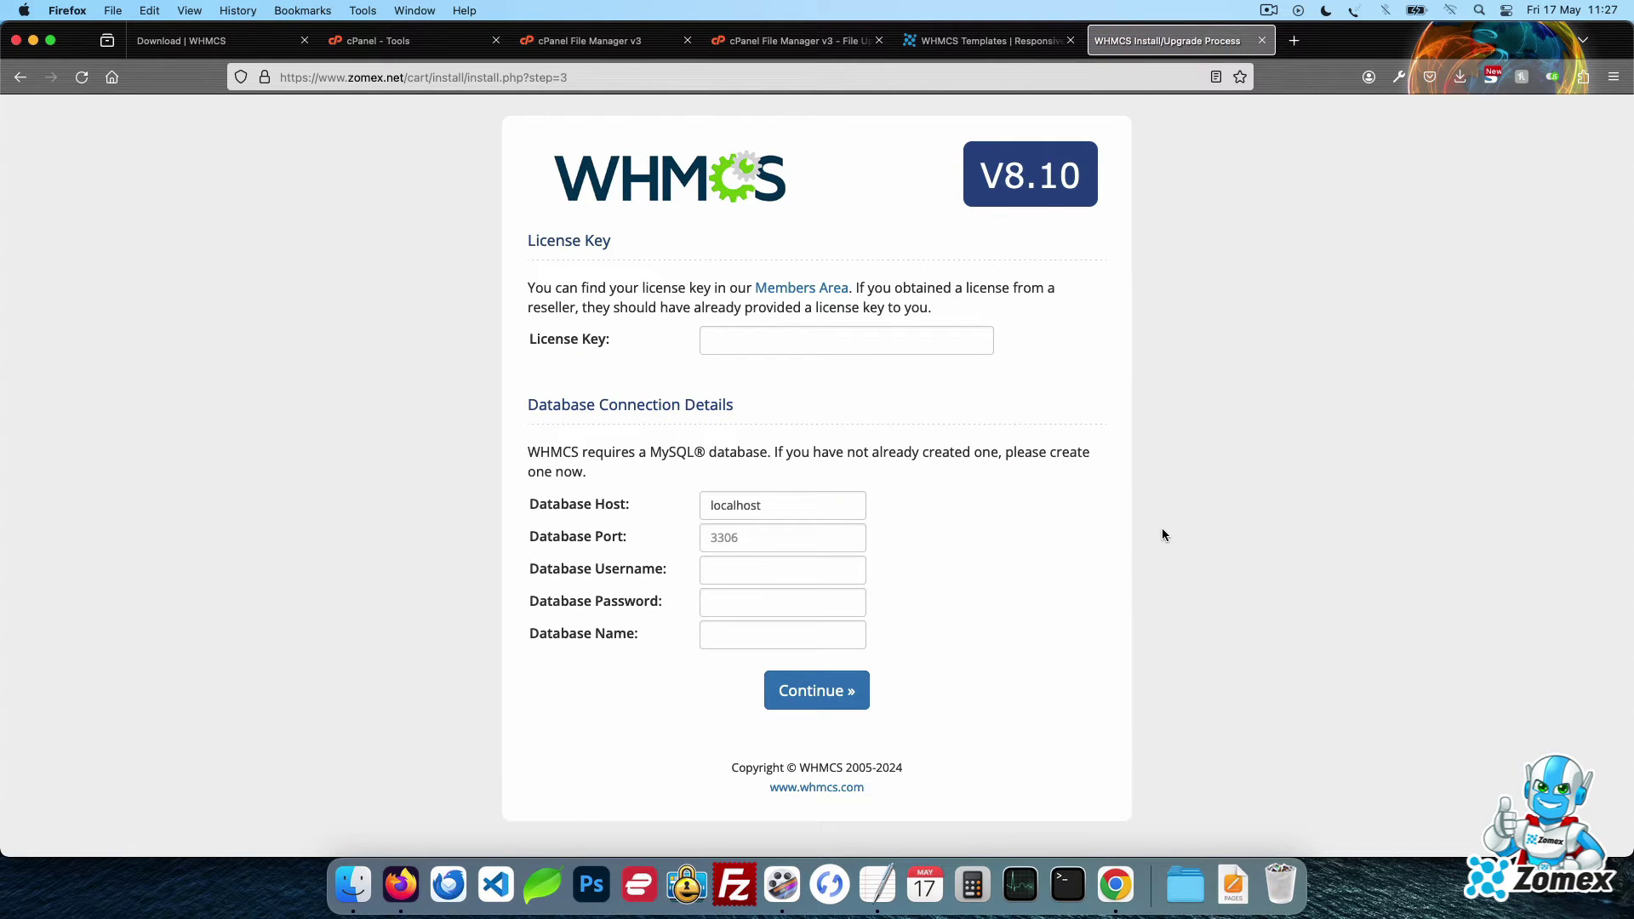
left_click(877, 885)
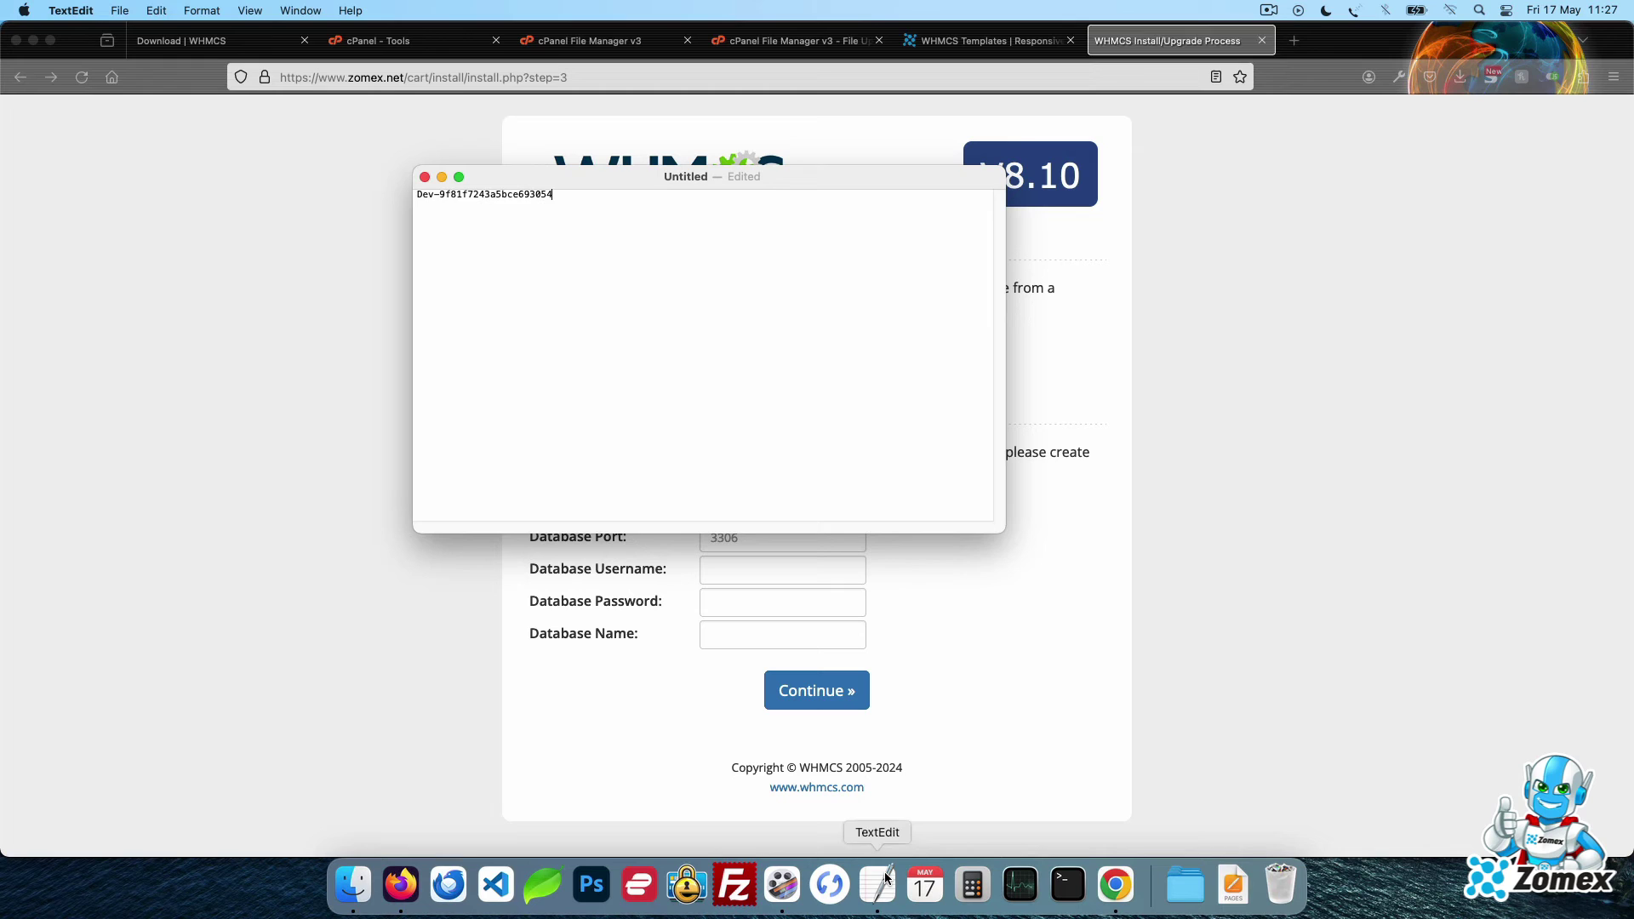
key("super+a")
key("super+c")
left_click(1202, 401)
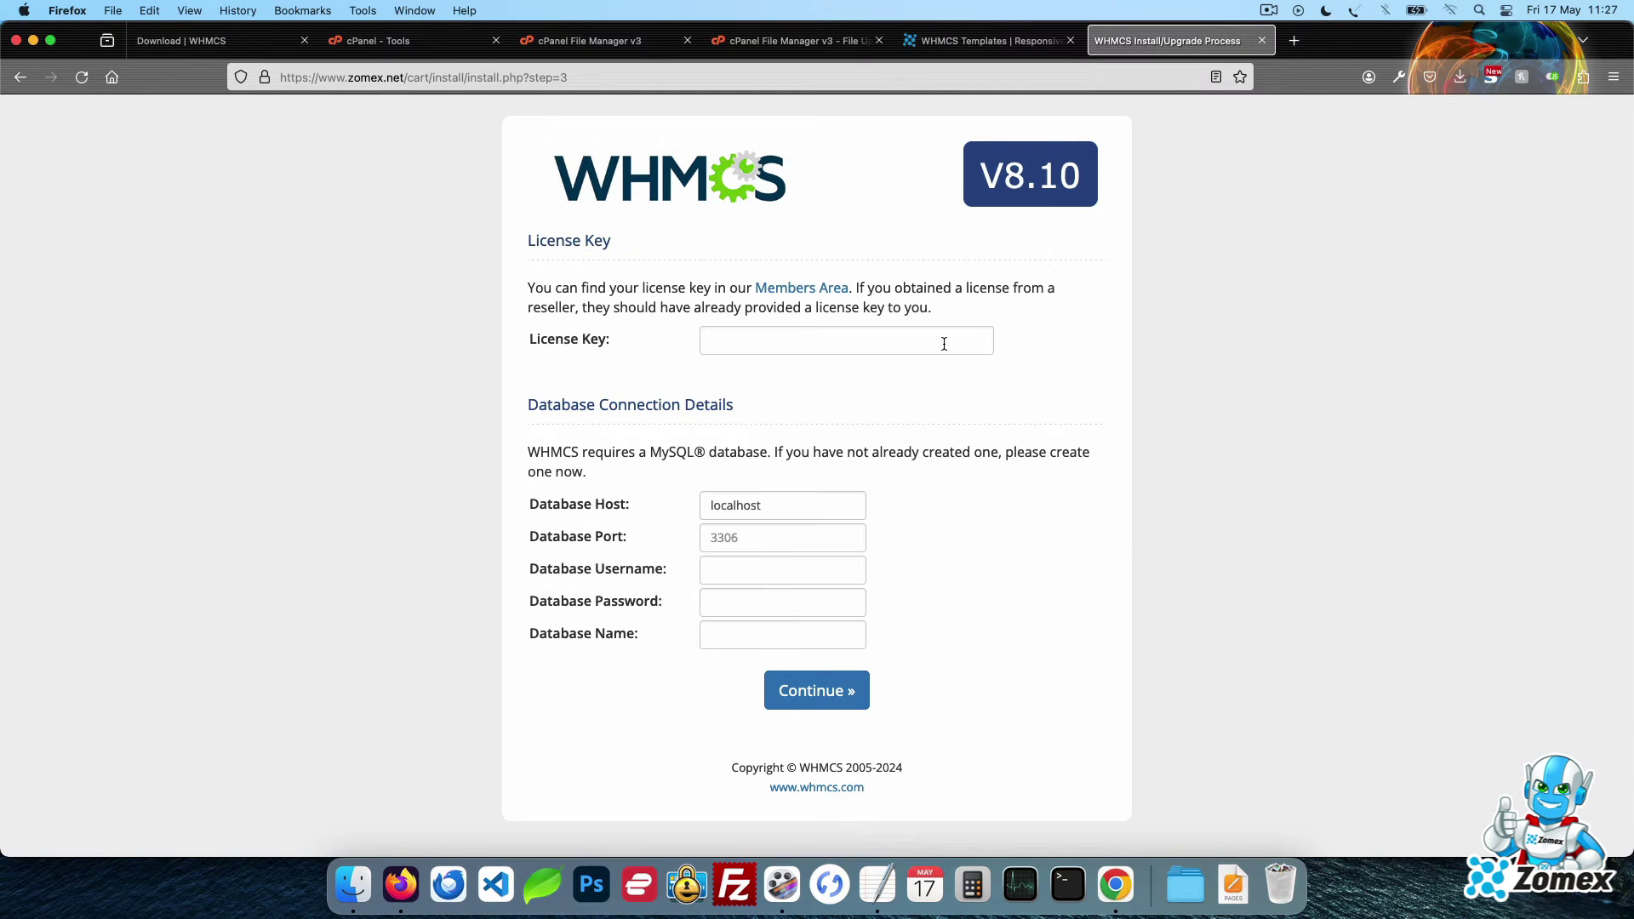
left_click(942, 340)
key("super+v")
left_click(1189, 432)
Open MySQL Databases and create the database whmcs1, giving zomexco_whmcs1
left_click(409, 44)
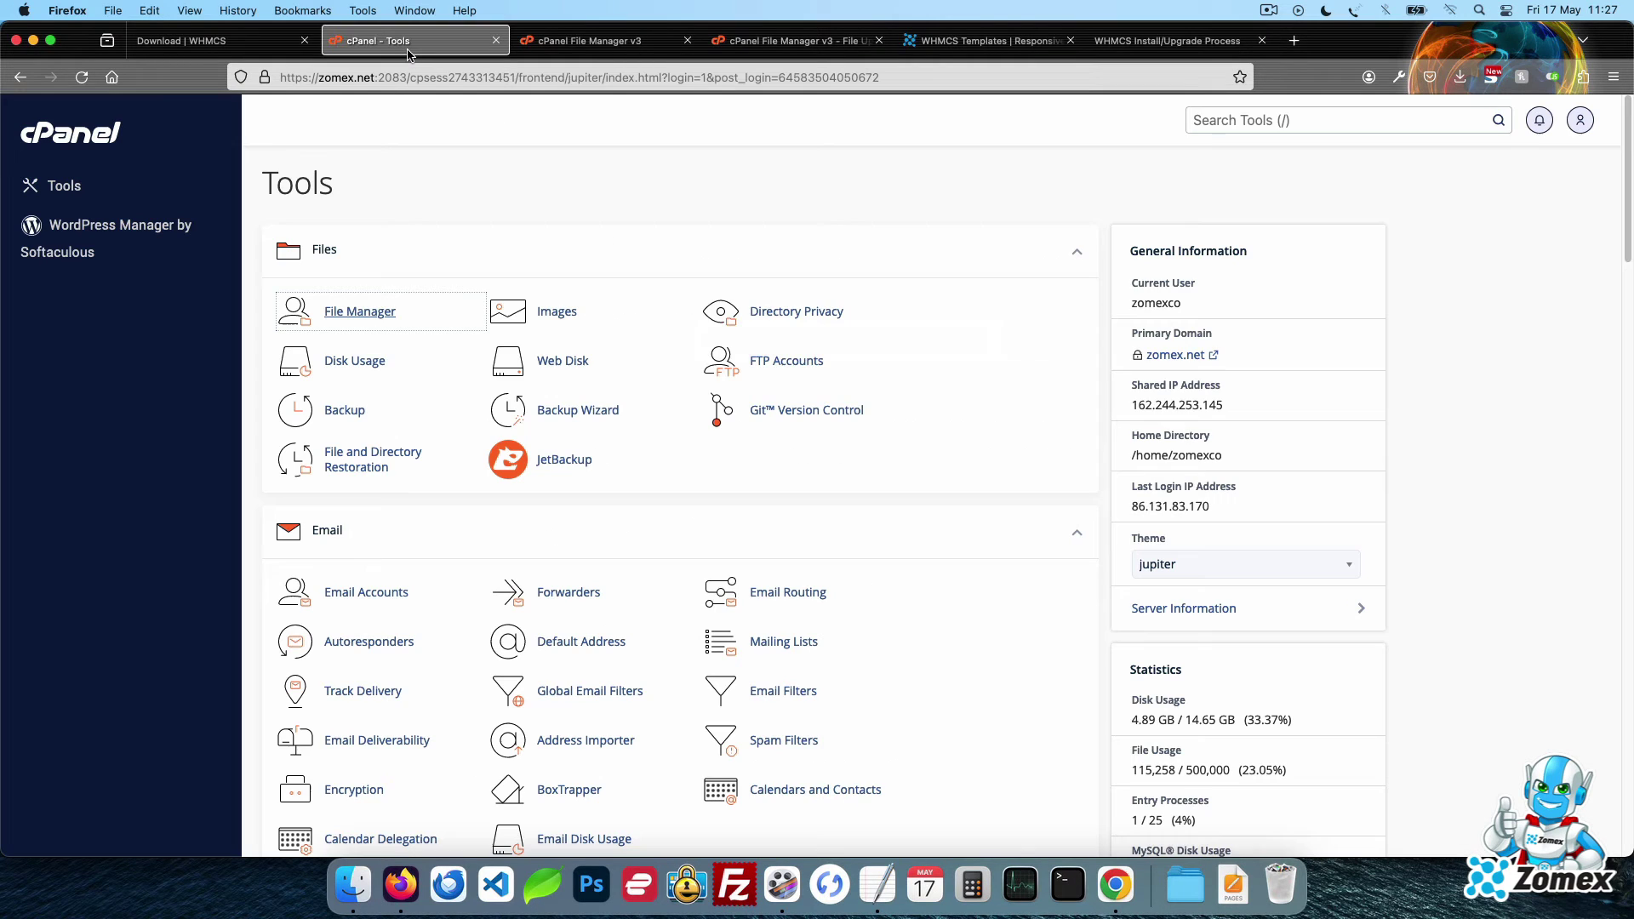
scroll(637, 540, "down", 5)
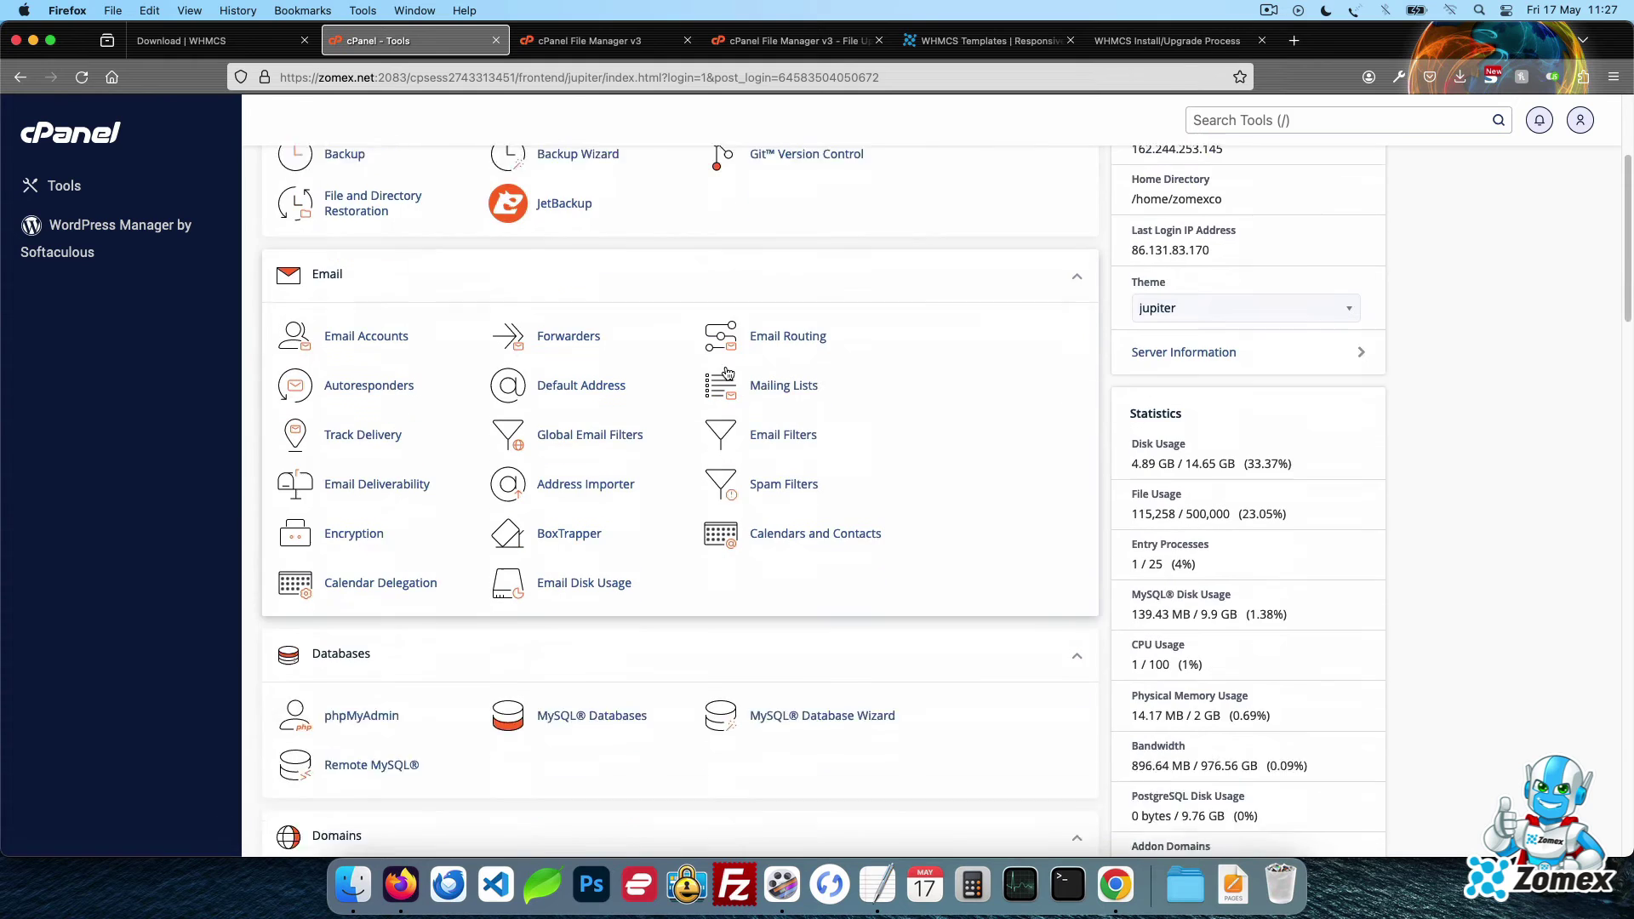
left_click(627, 661)
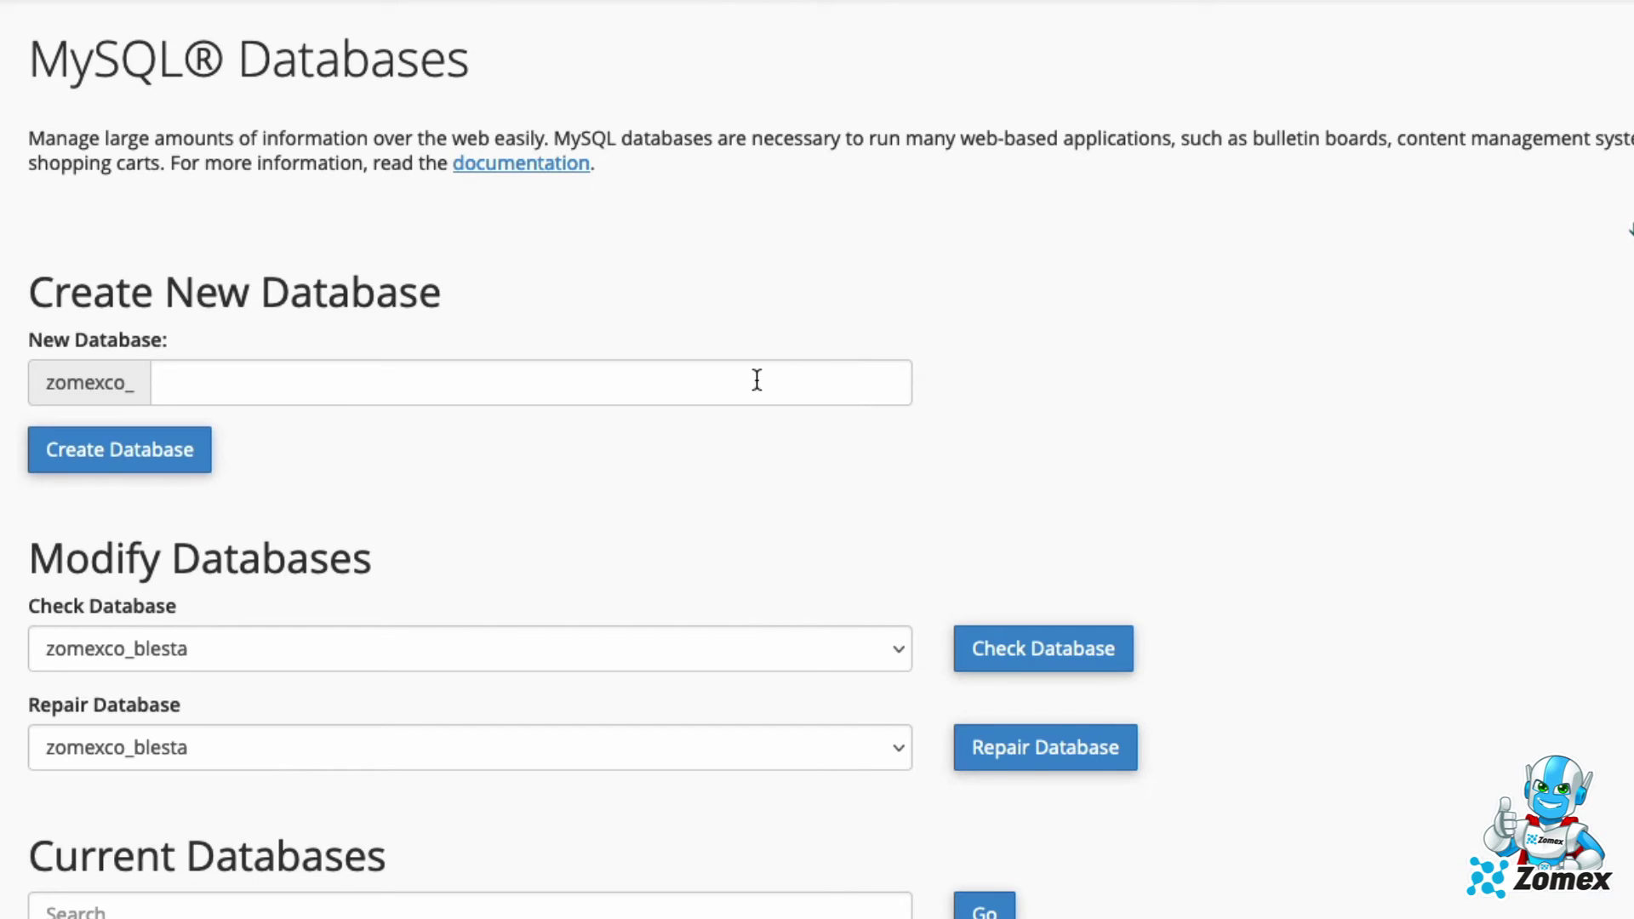
left_click(757, 381)
type("whmcs")
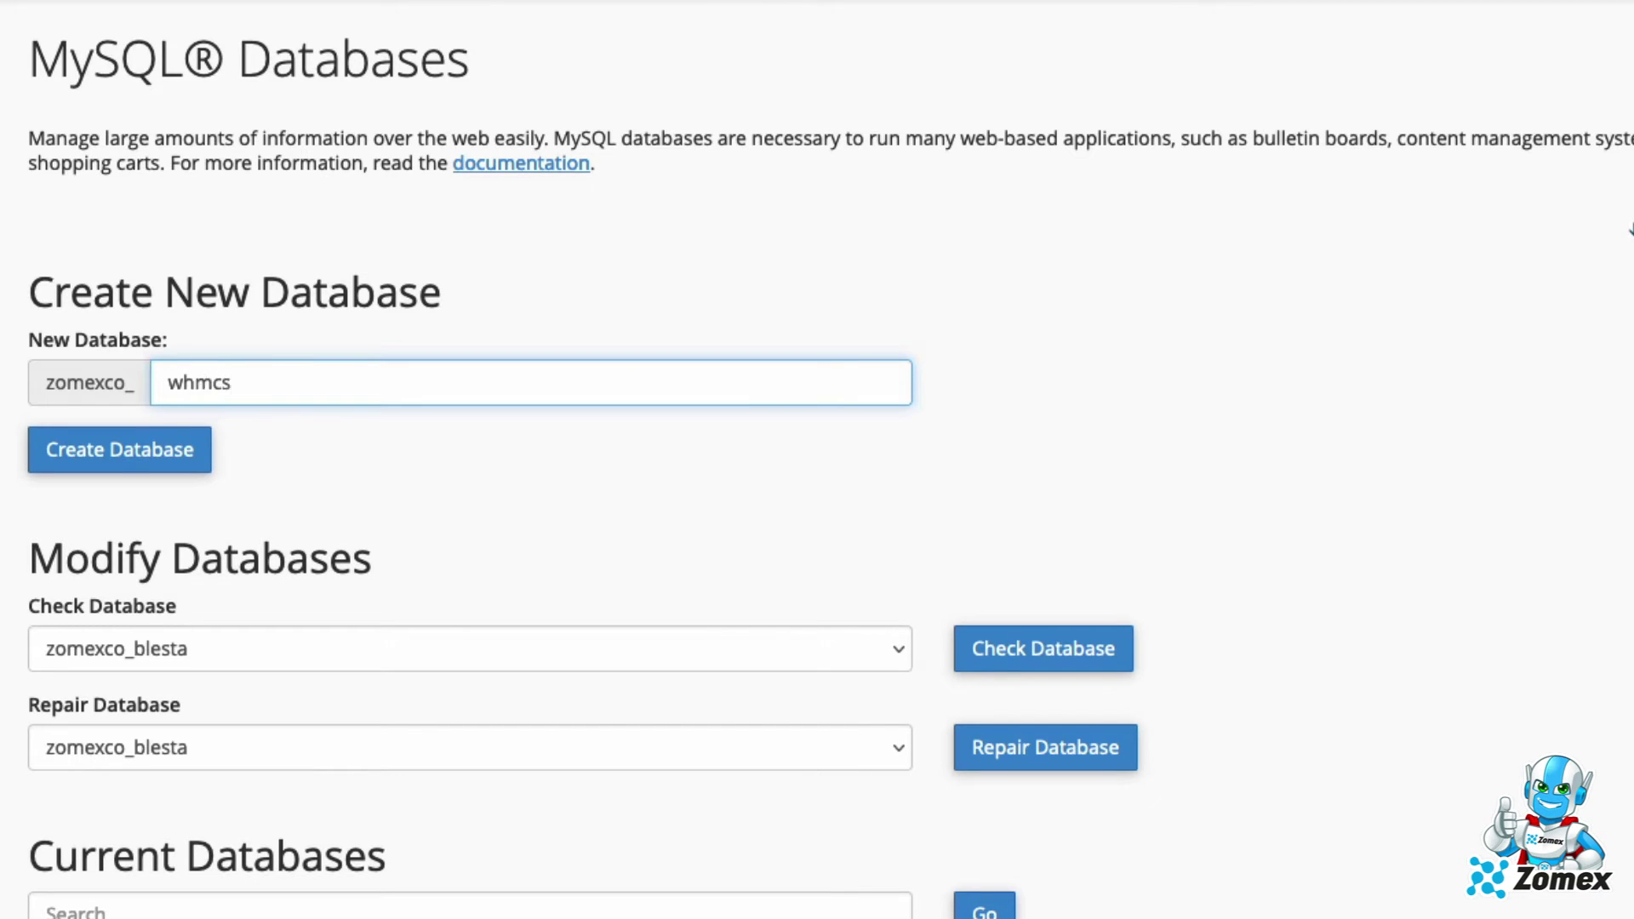
type("1")
left_click(179, 458)
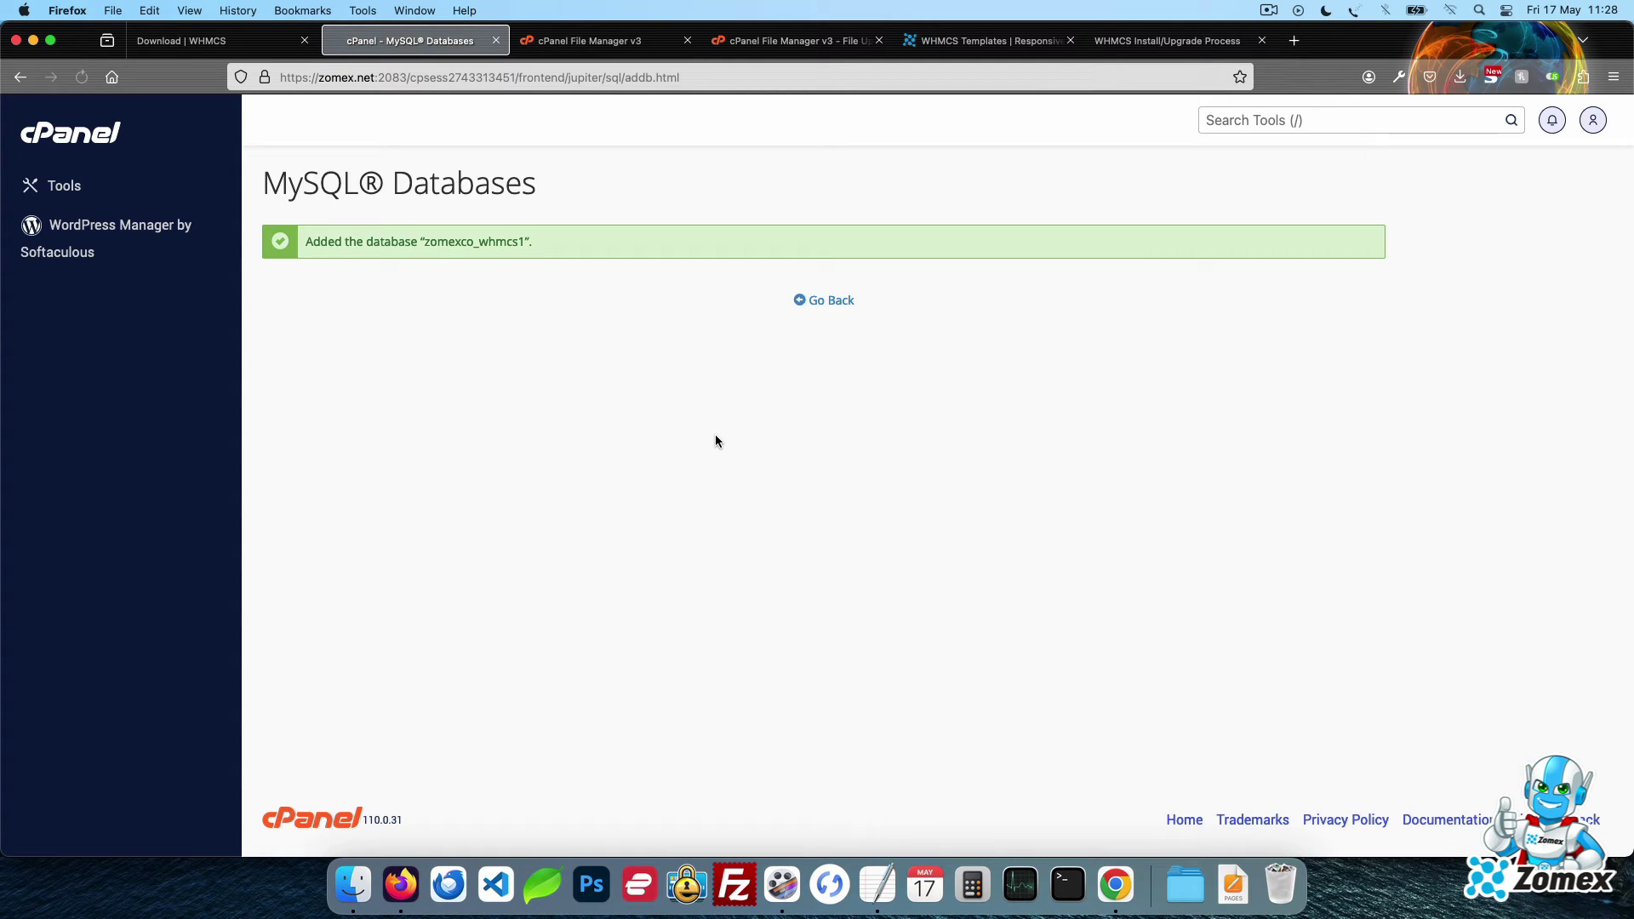
Replace the note text with a 'Name:' line holding the database name zomexco_whmcs1
double_click(474, 242)
key("super+c")
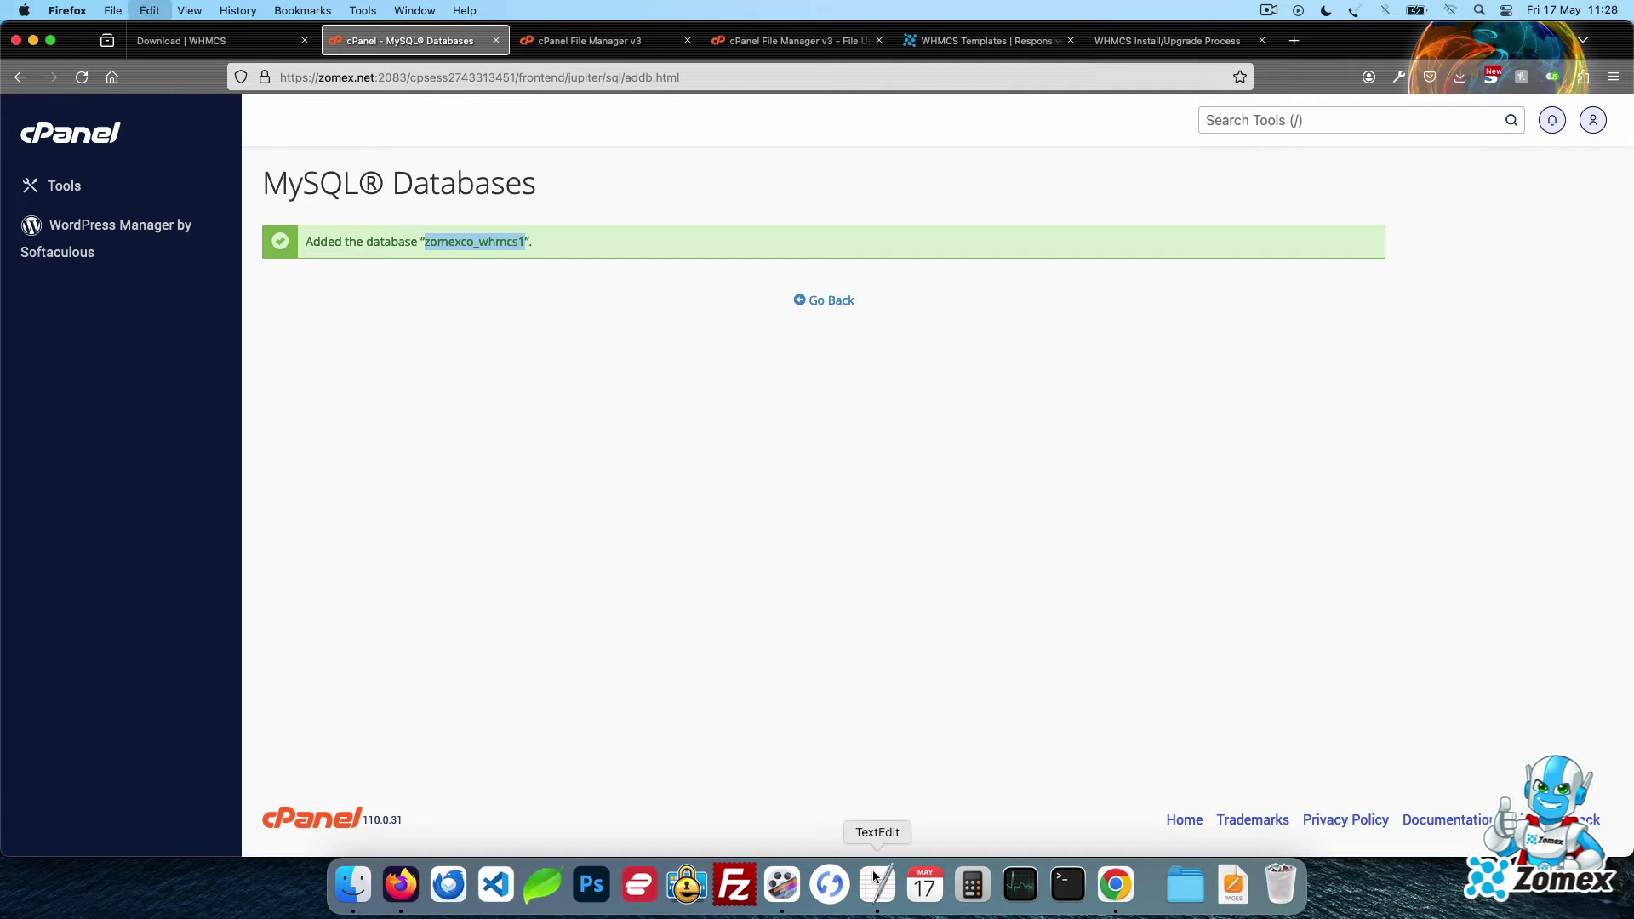
left_click(874, 877)
key("BackSpace")
type("Name")
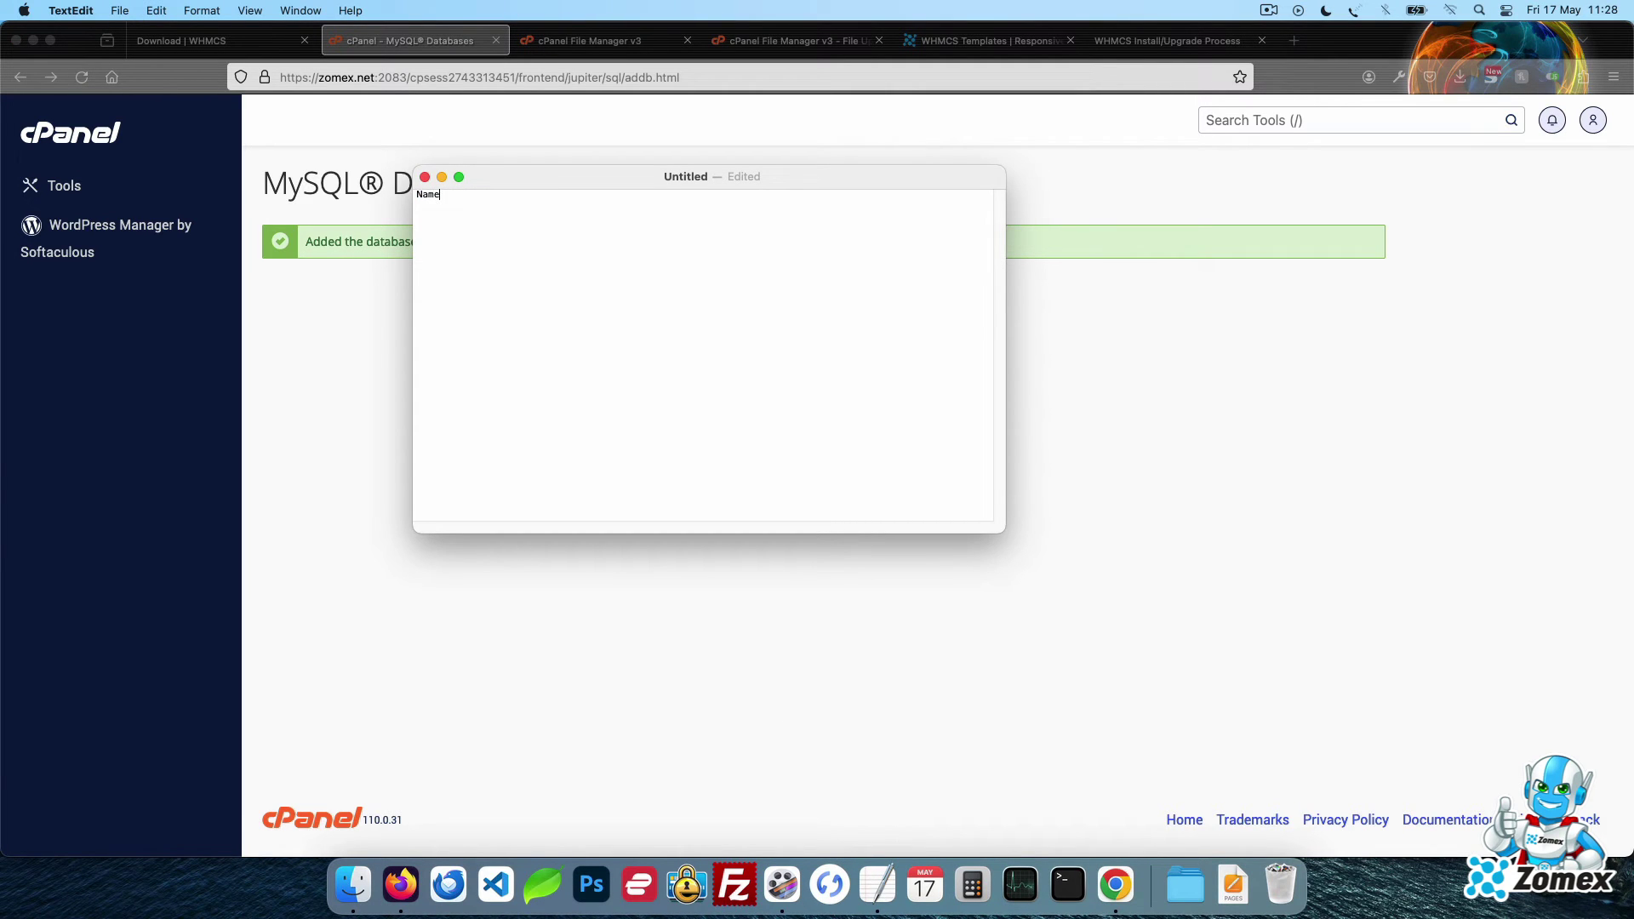
type(":")
key("super+v")
Add MySQL user zomexco_whmcs1 with a generated strong password
left_click(1167, 475)
left_click(848, 304)
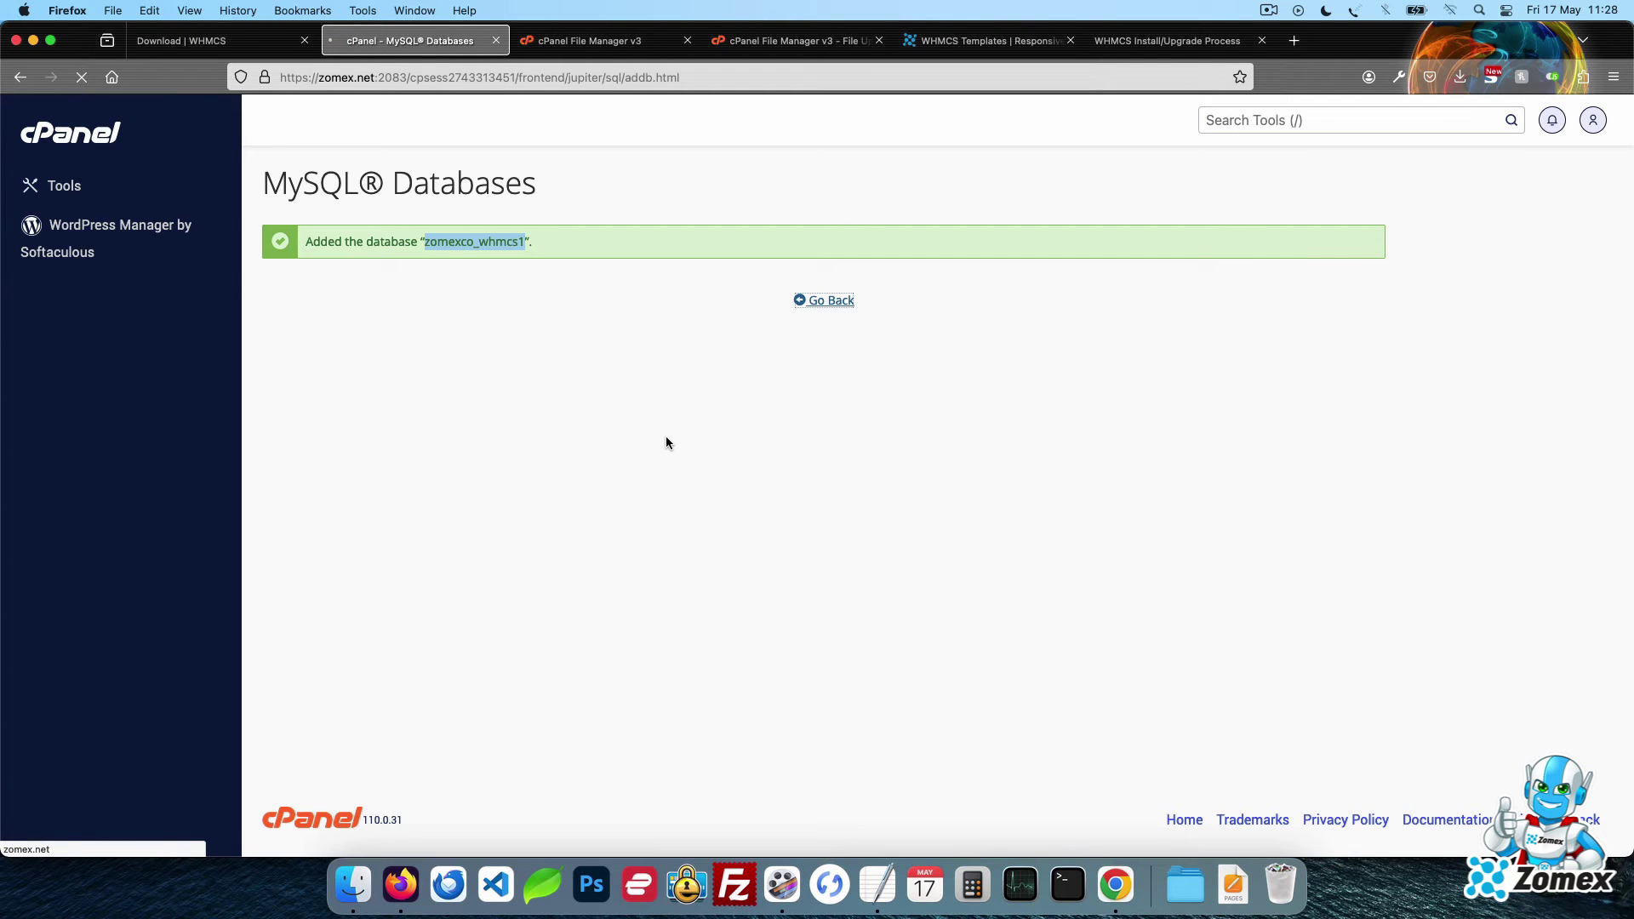
scroll(799, 366, "down", 10)
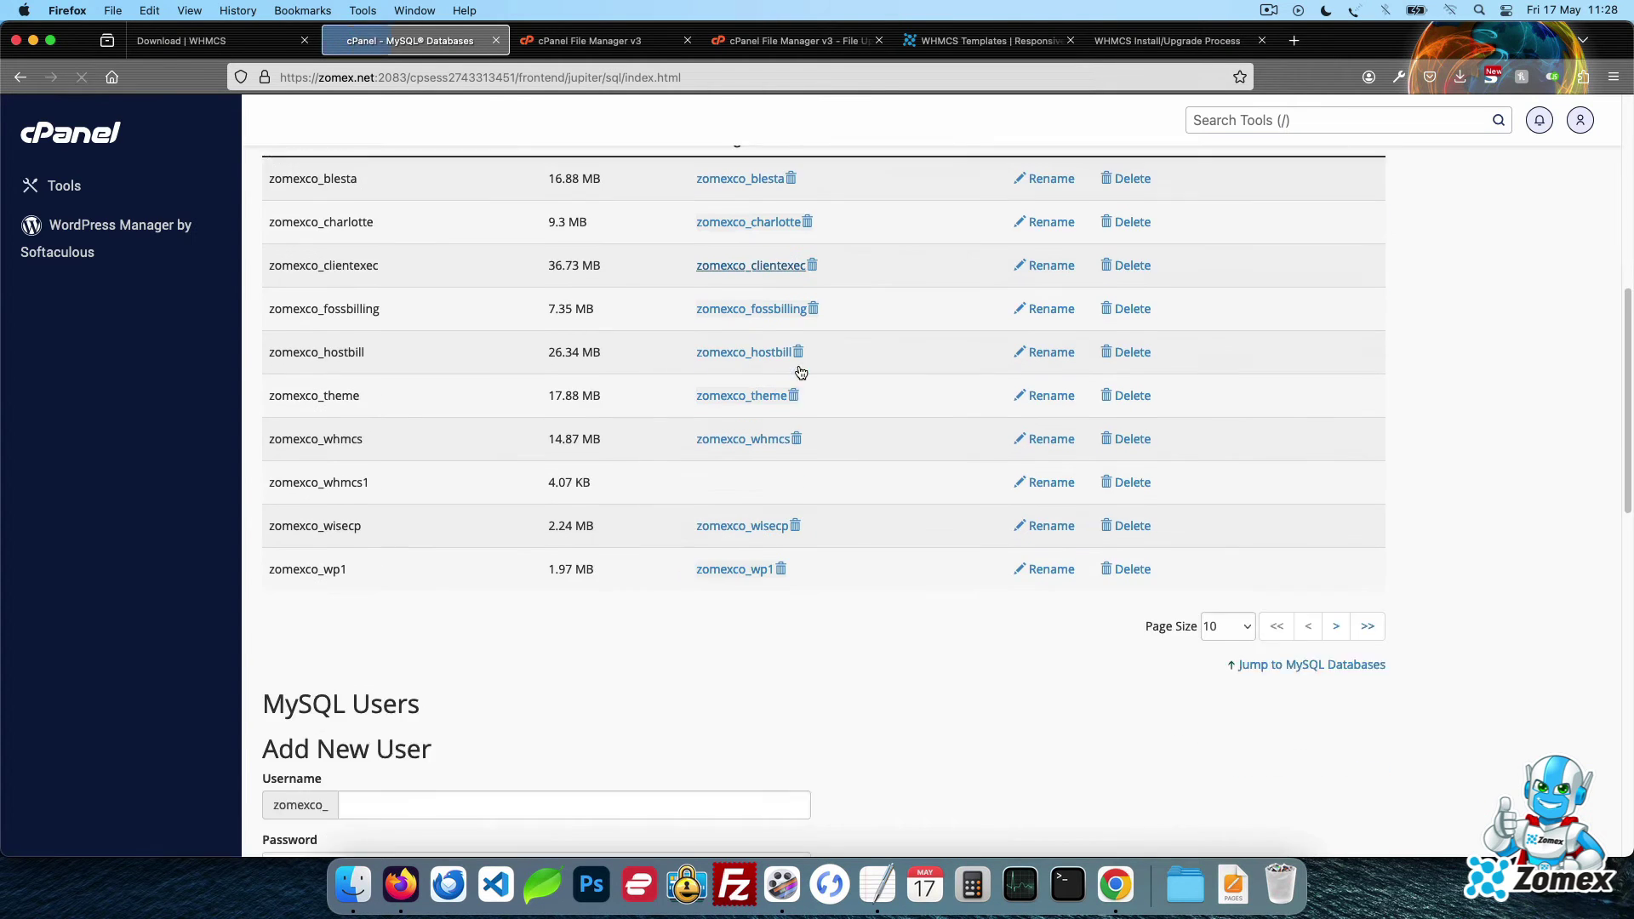
scroll(800, 370, "down", 5)
left_click(604, 509)
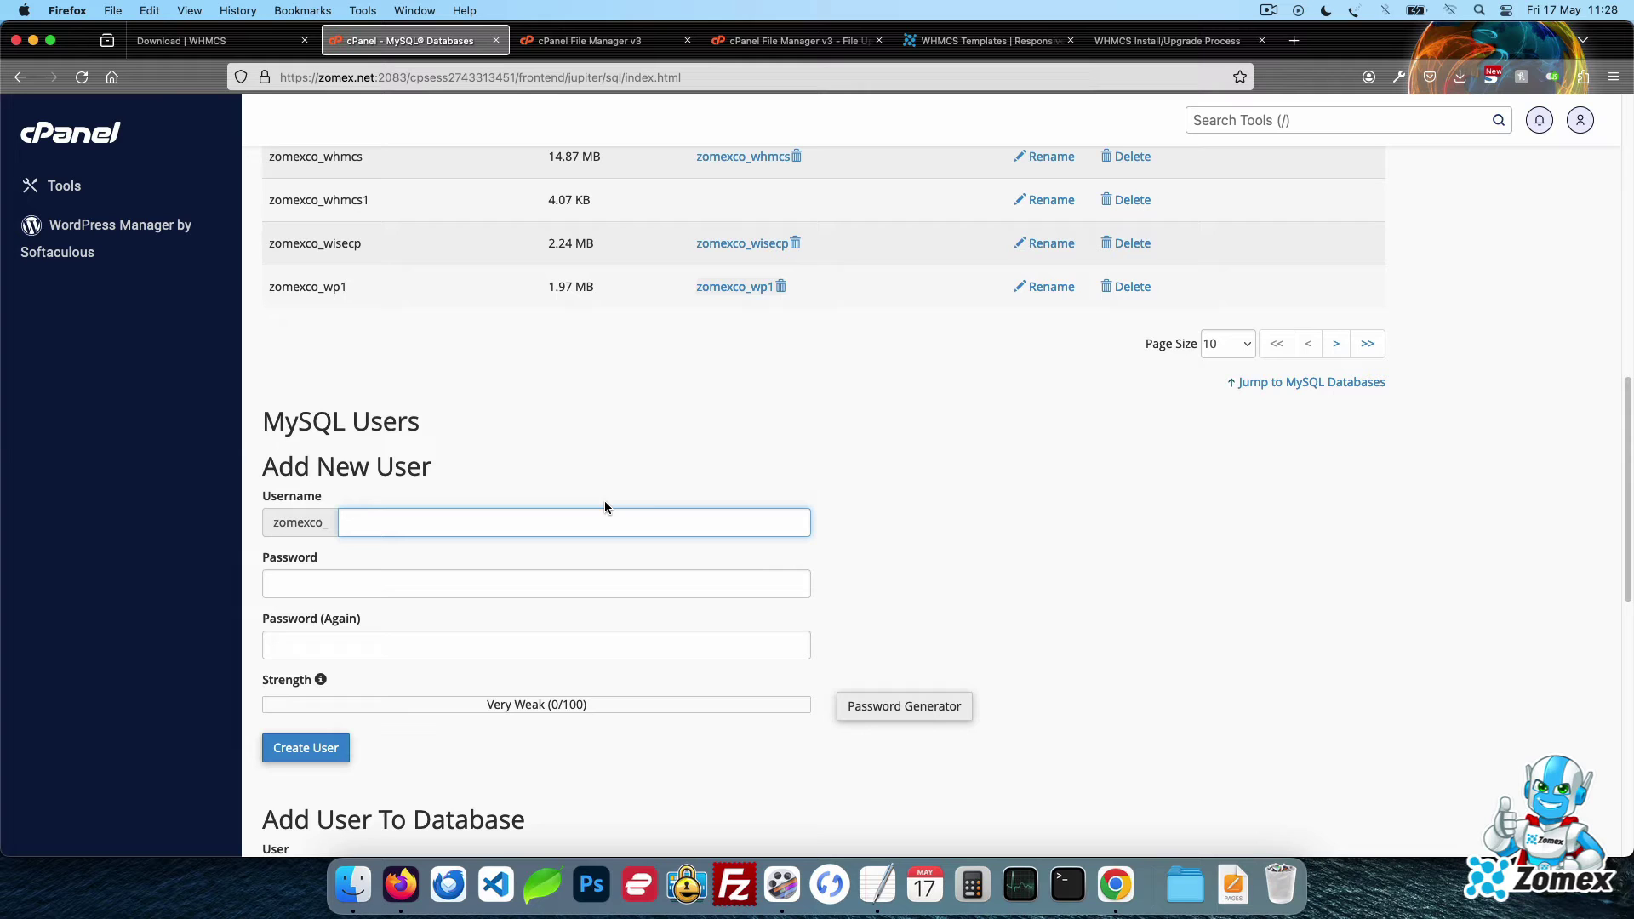
type("whmcs1")
key("Tab")
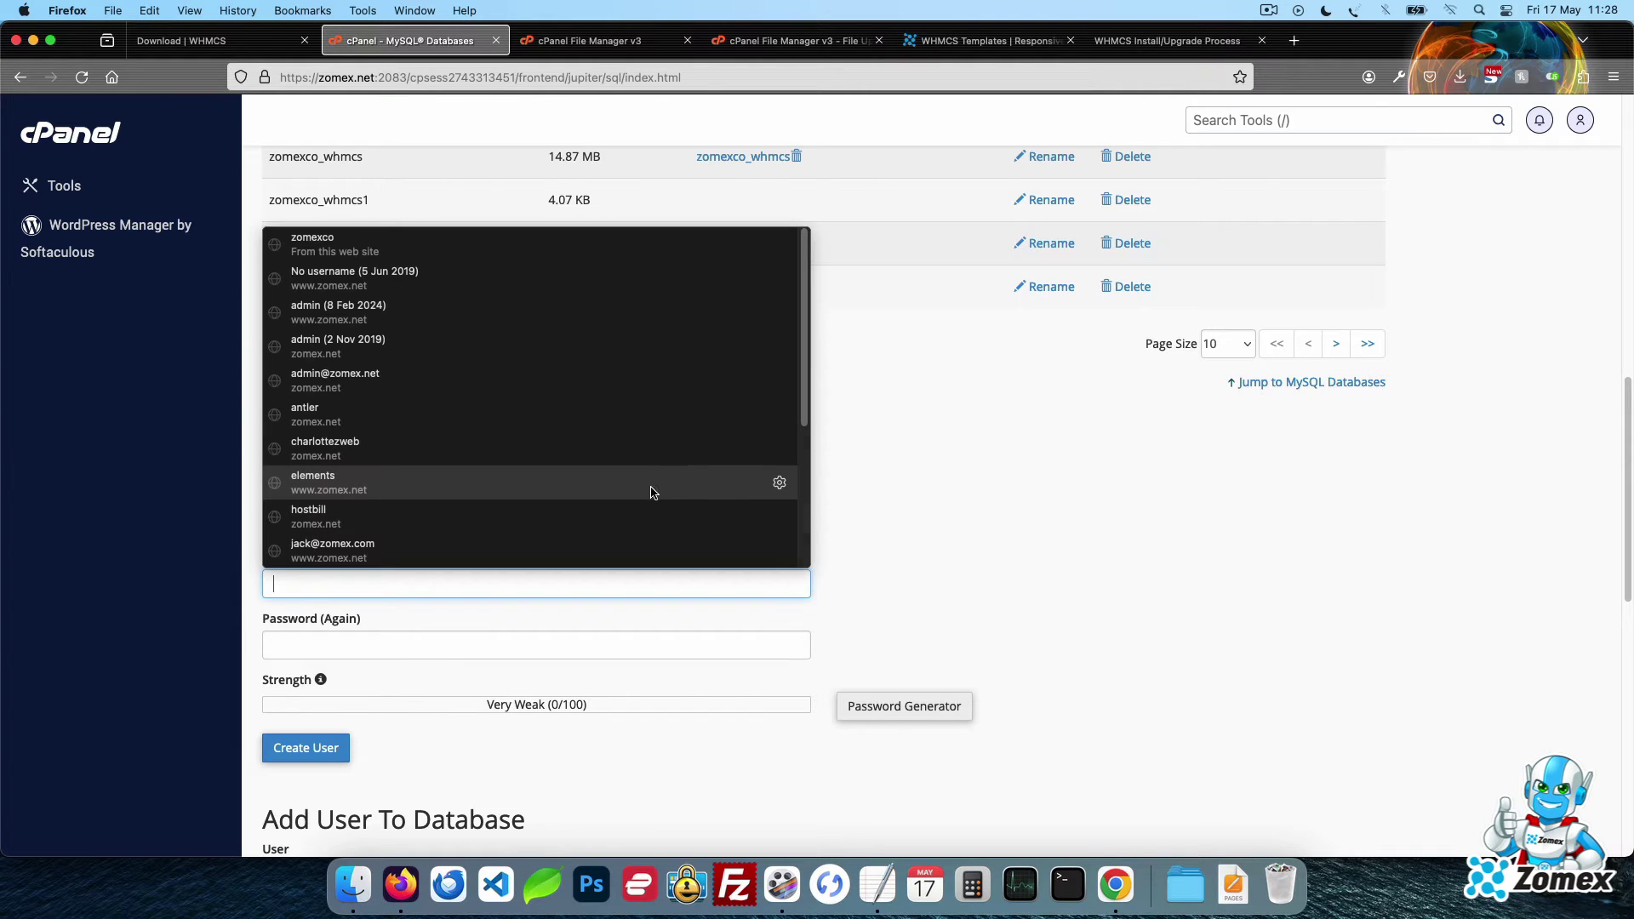
left_click(904, 706)
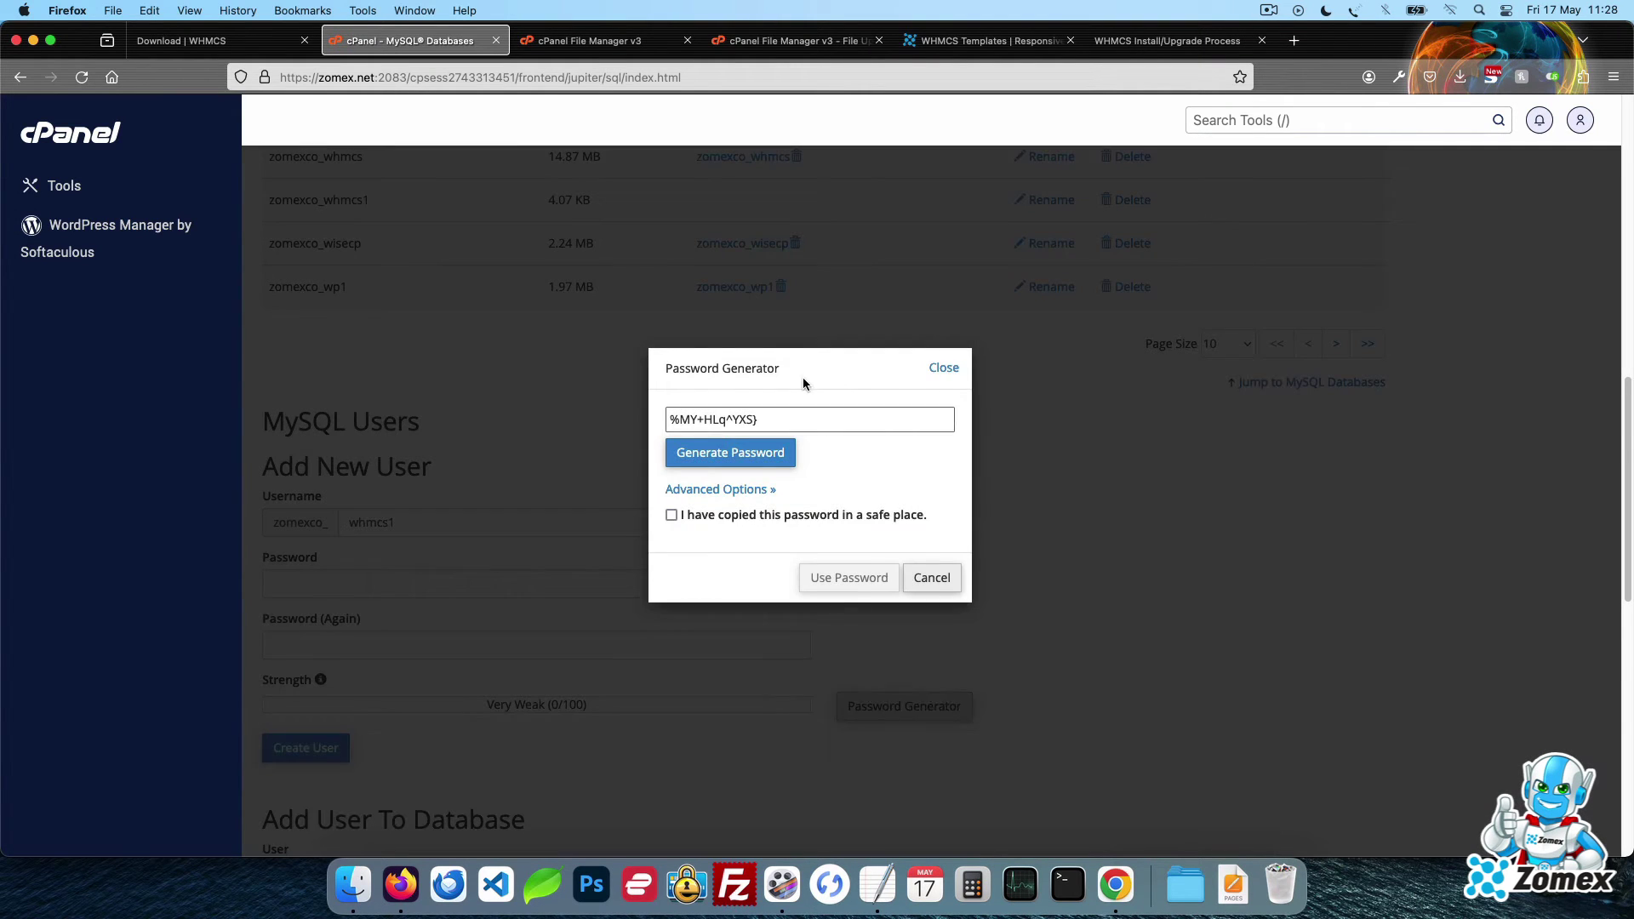
left_click(716, 513)
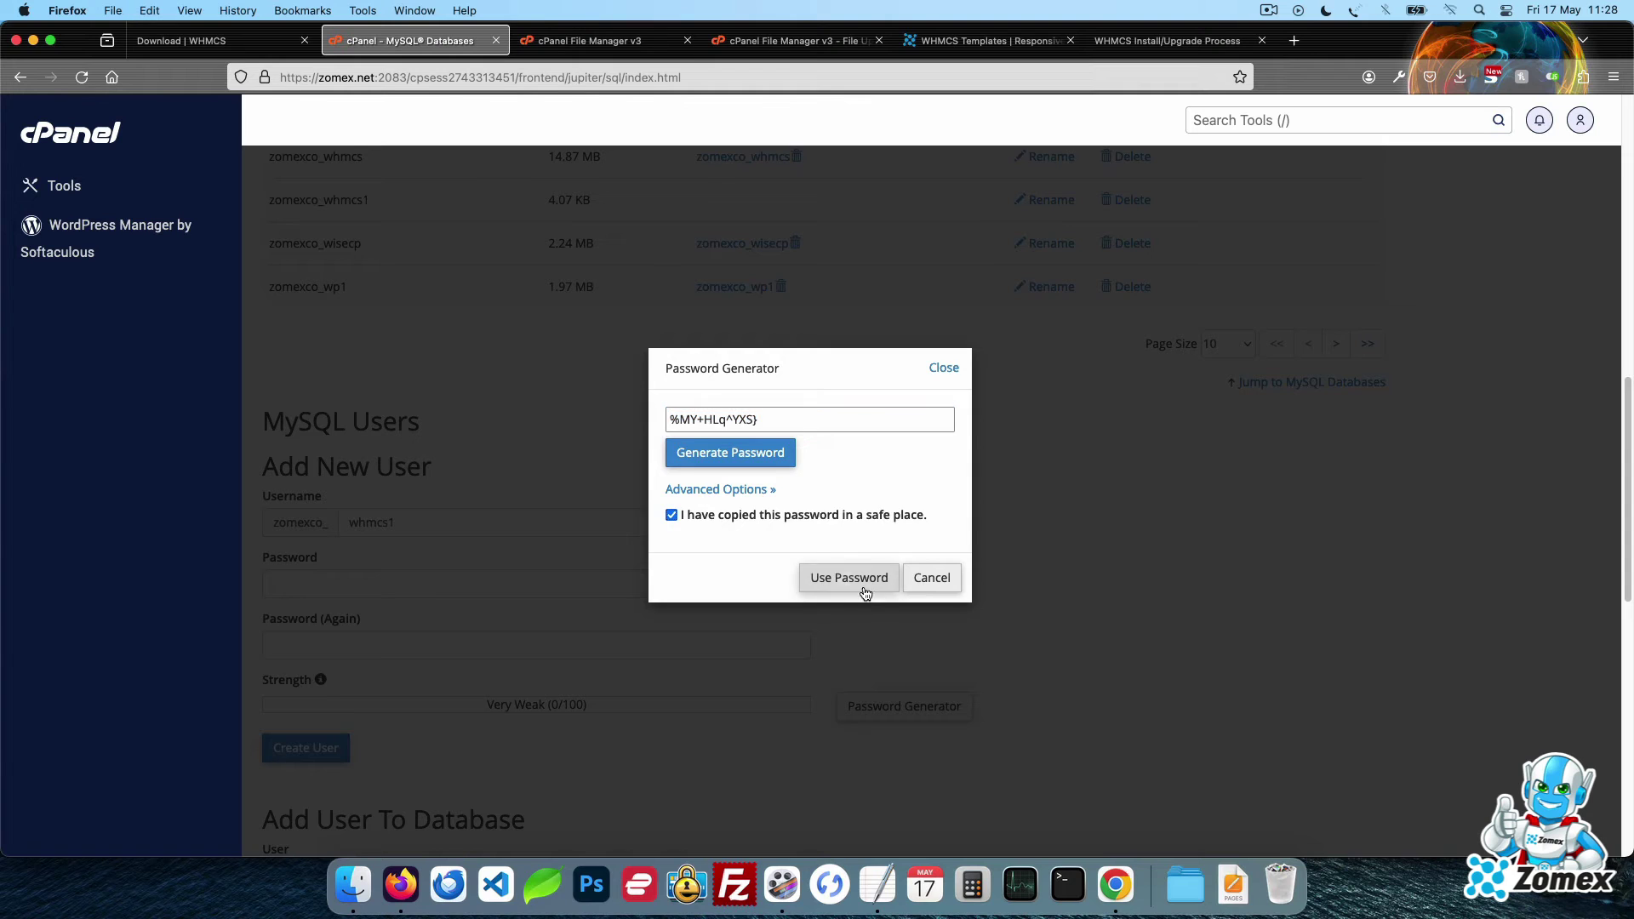
left_click(862, 582)
left_click(305, 747)
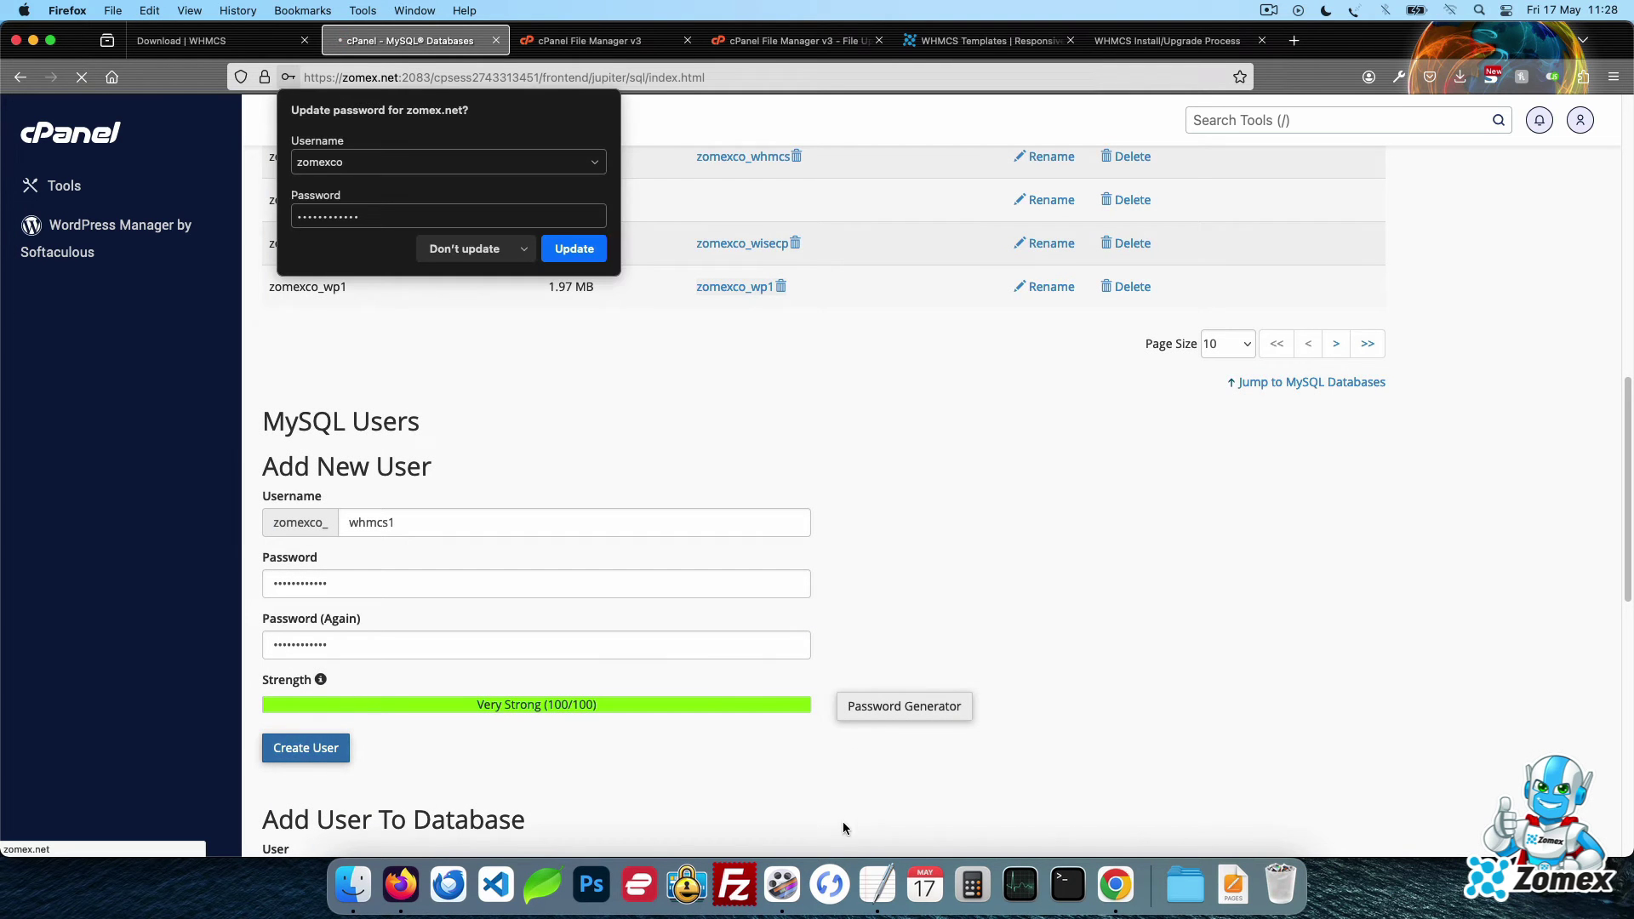
Add a 'Pass:' line with the generated password to the notes
left_click(878, 885)
key("Return")
key("Return")
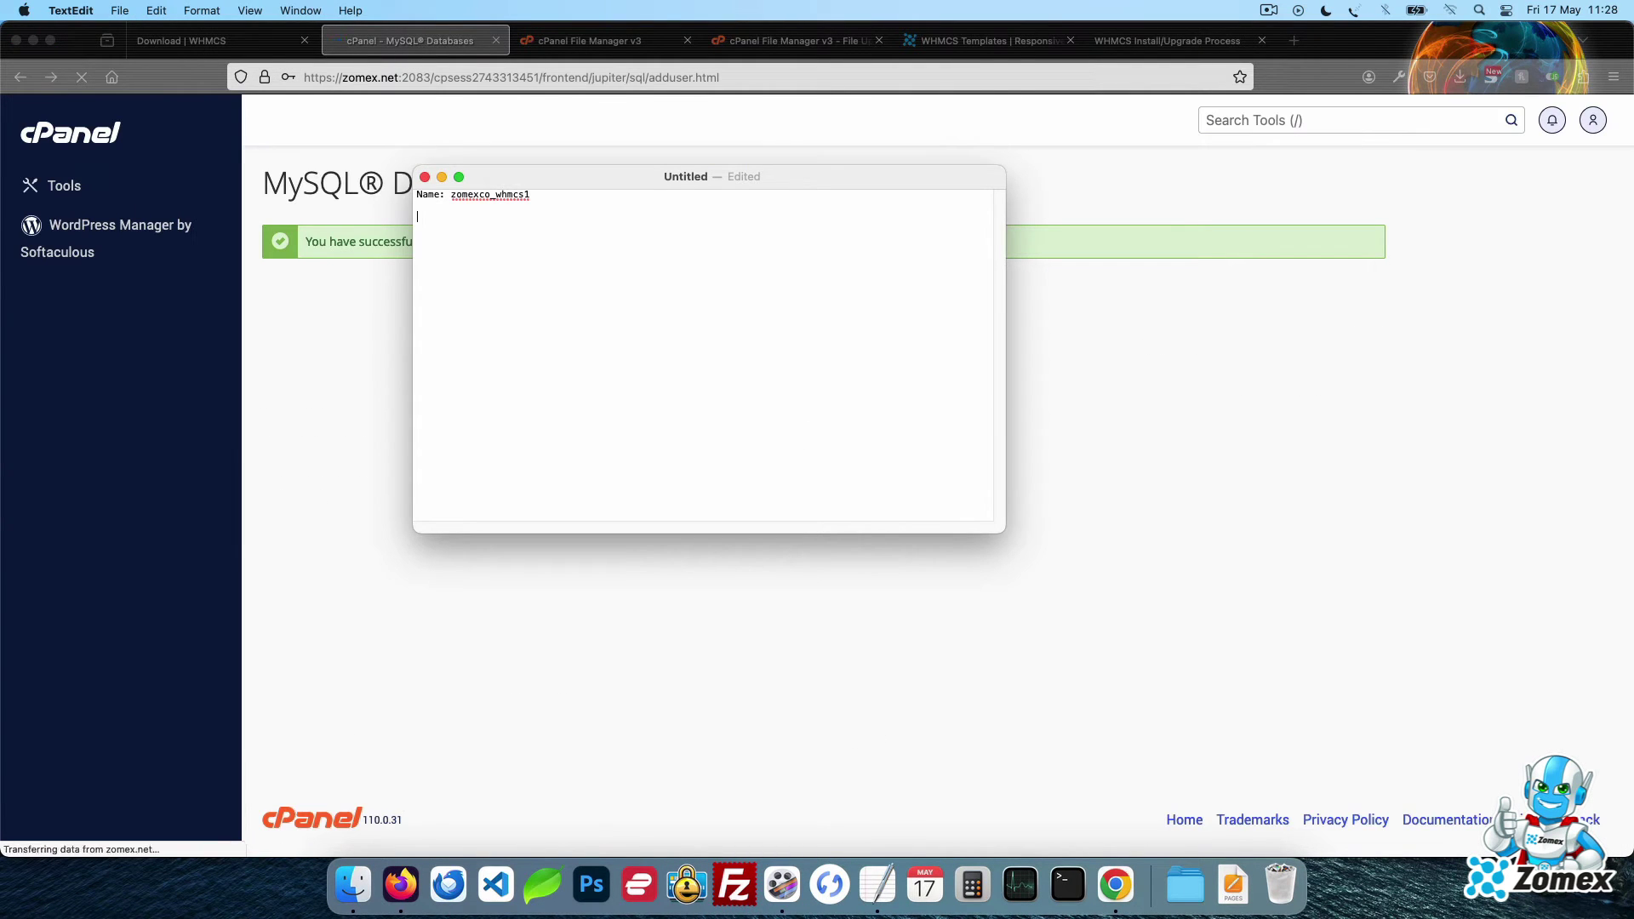
type("Pas")
key("BackSpace")
key("BackSpace")
type("ass:")
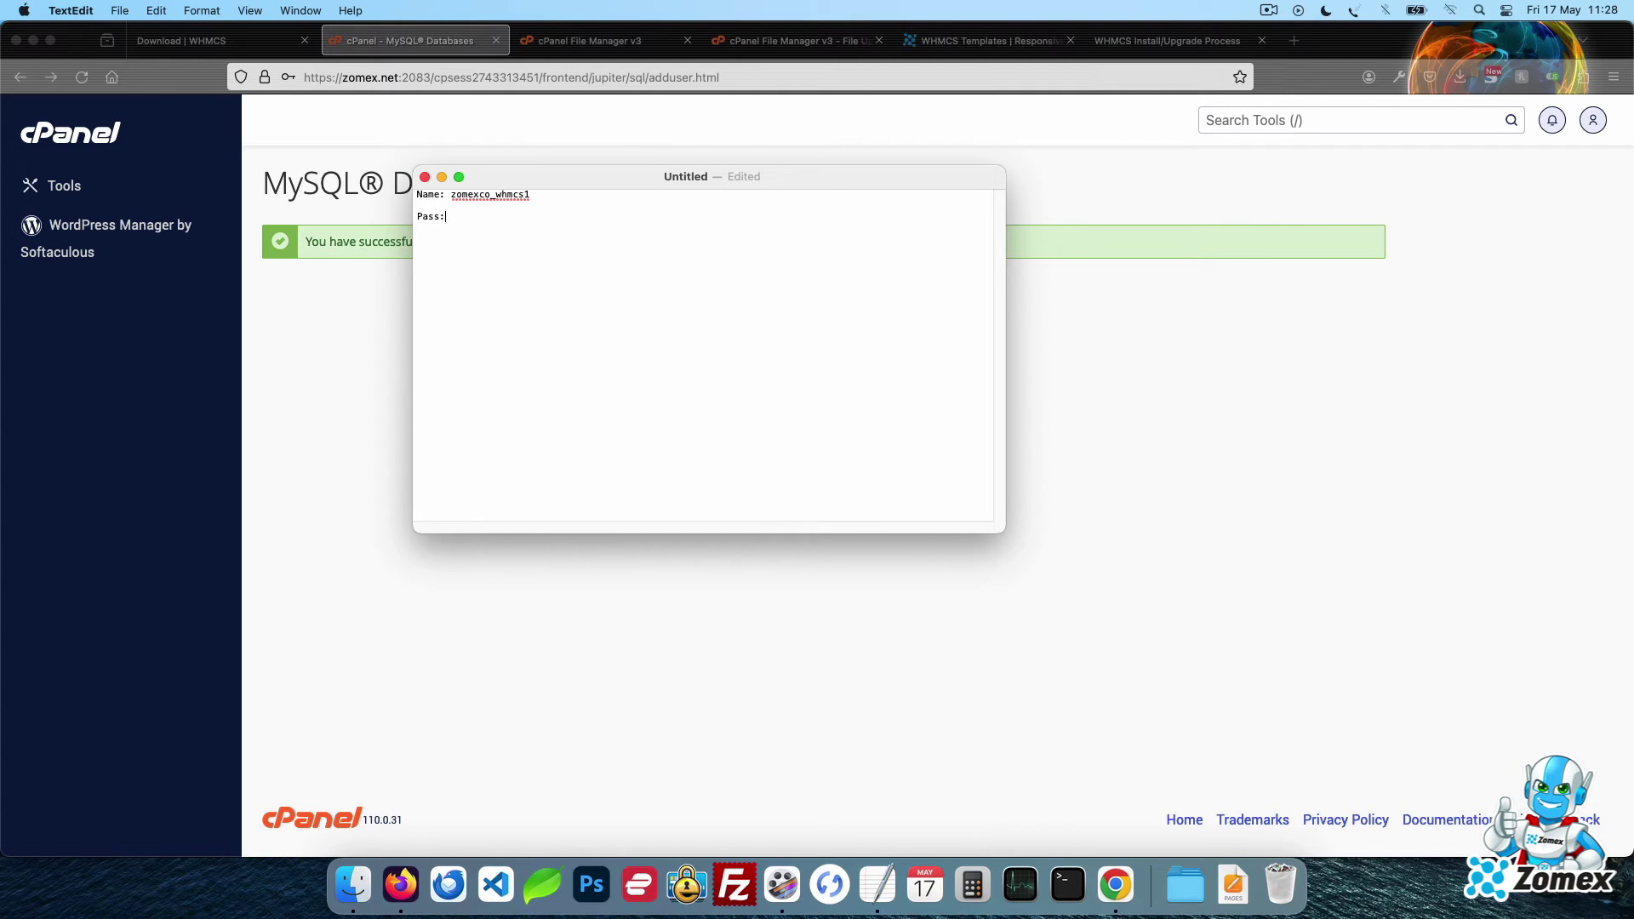
key("super+v")
Copy the new username into the notes on a 'User:' line below the Name line
left_click(897, 279)
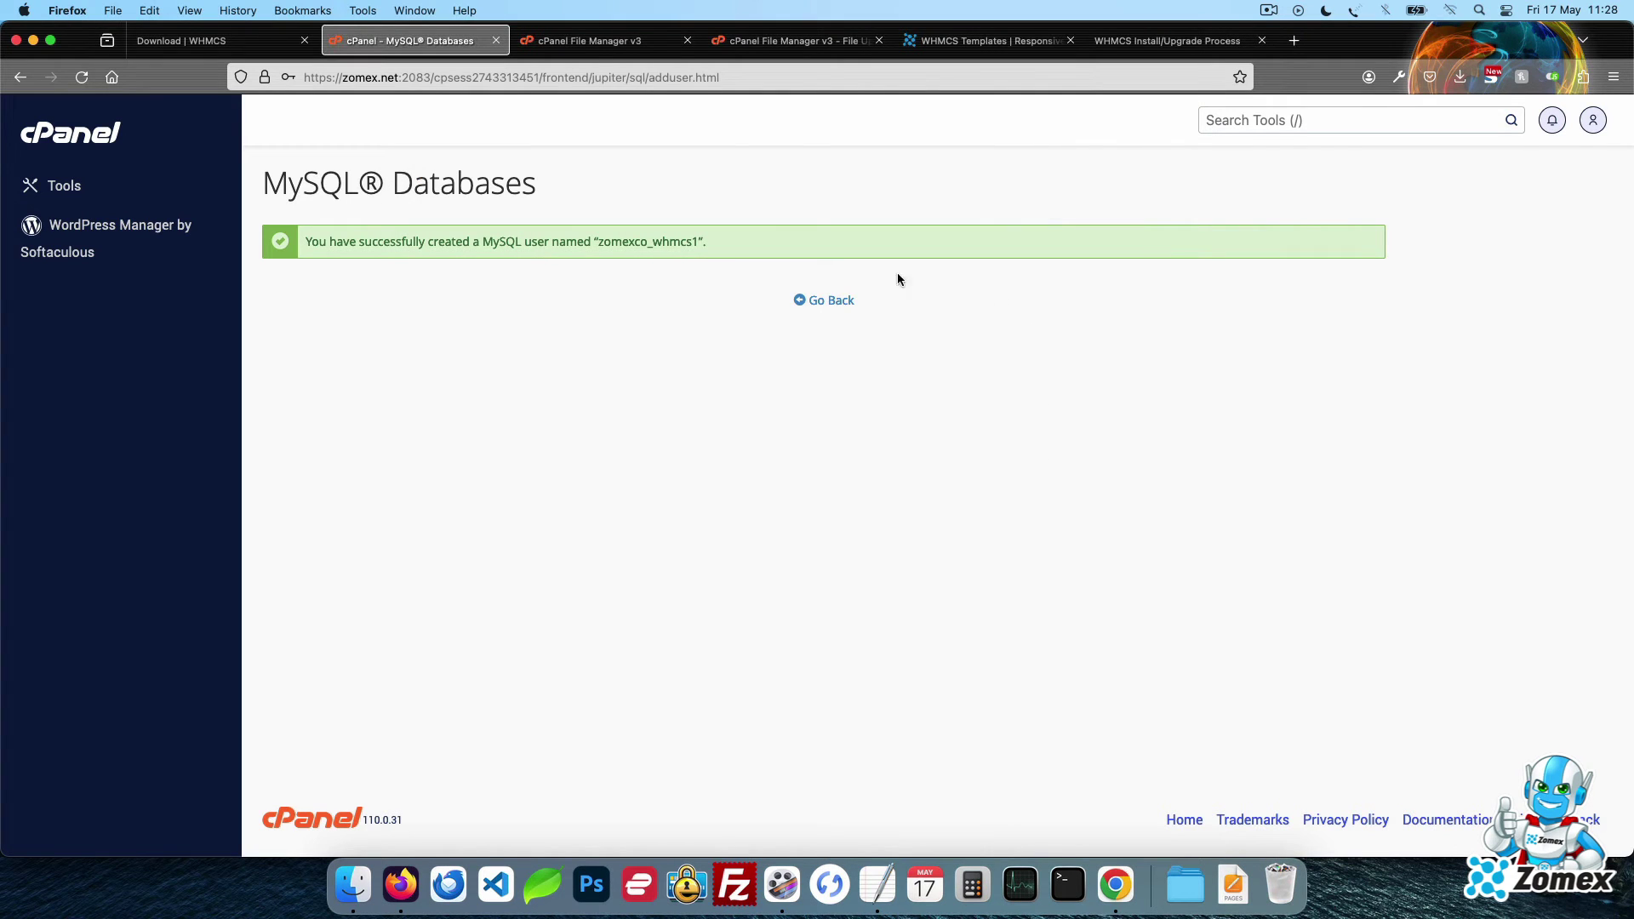
double_click(681, 244)
key("super+c")
left_click(878, 886)
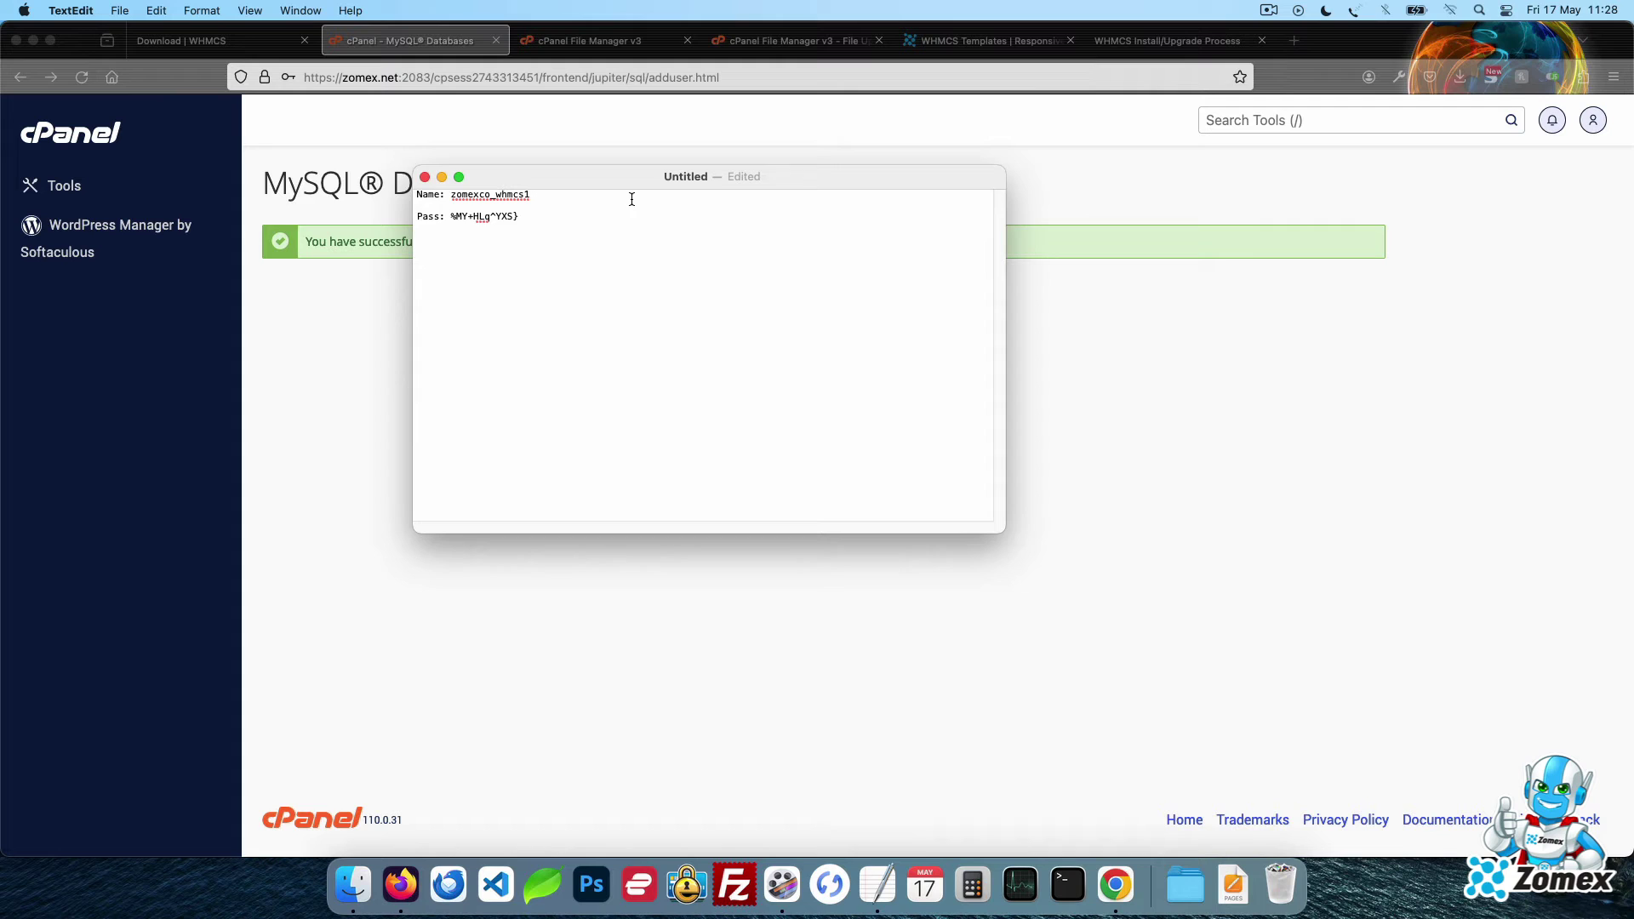
left_click(764, 194)
key("Return")
type("User:")
key("super+v")
left_click(810, 651)
Add user zomexco_whmcs1 to database zomexco_whmcs1 with ALL PRIVILEGES and save the changes
left_click(843, 308)
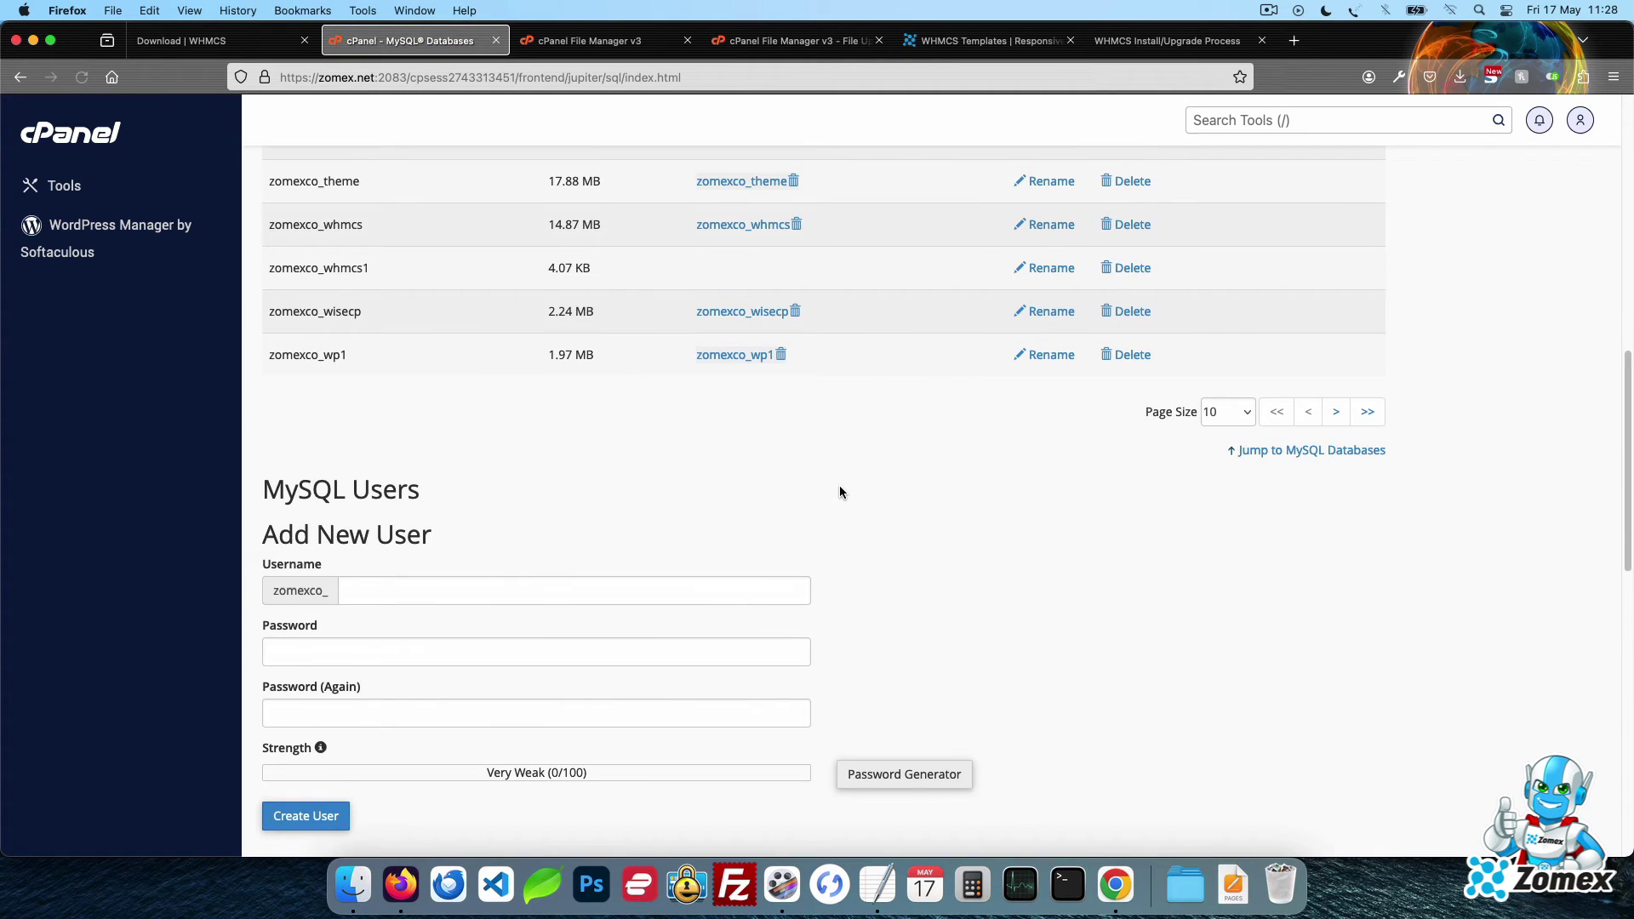
scroll(840, 492, "down", 8)
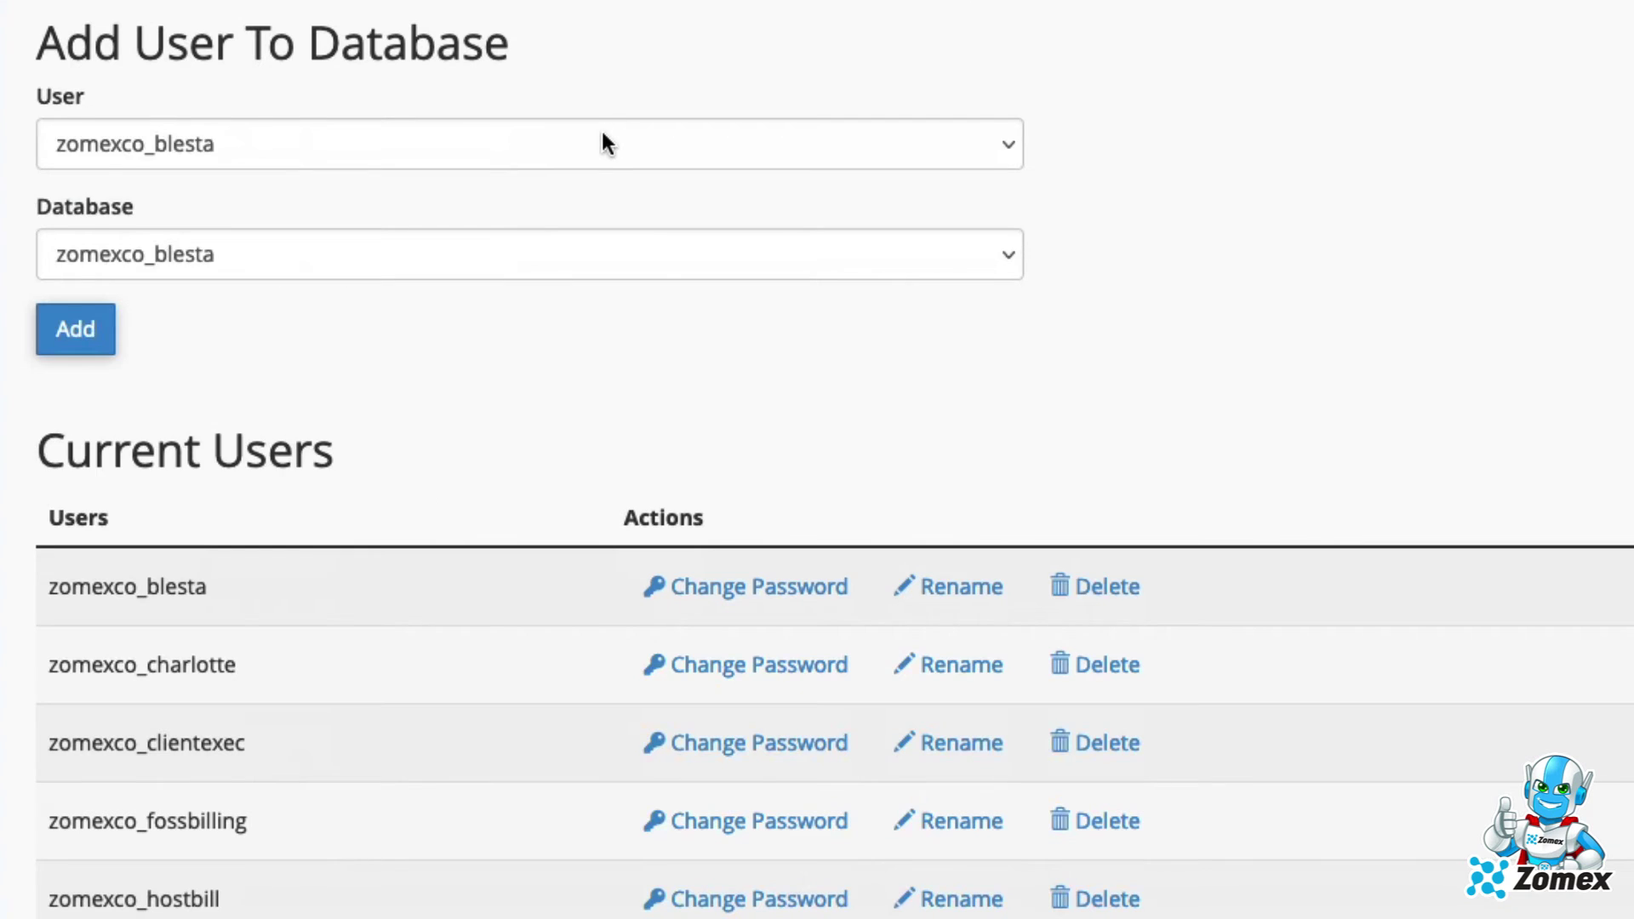
left_click(578, 323)
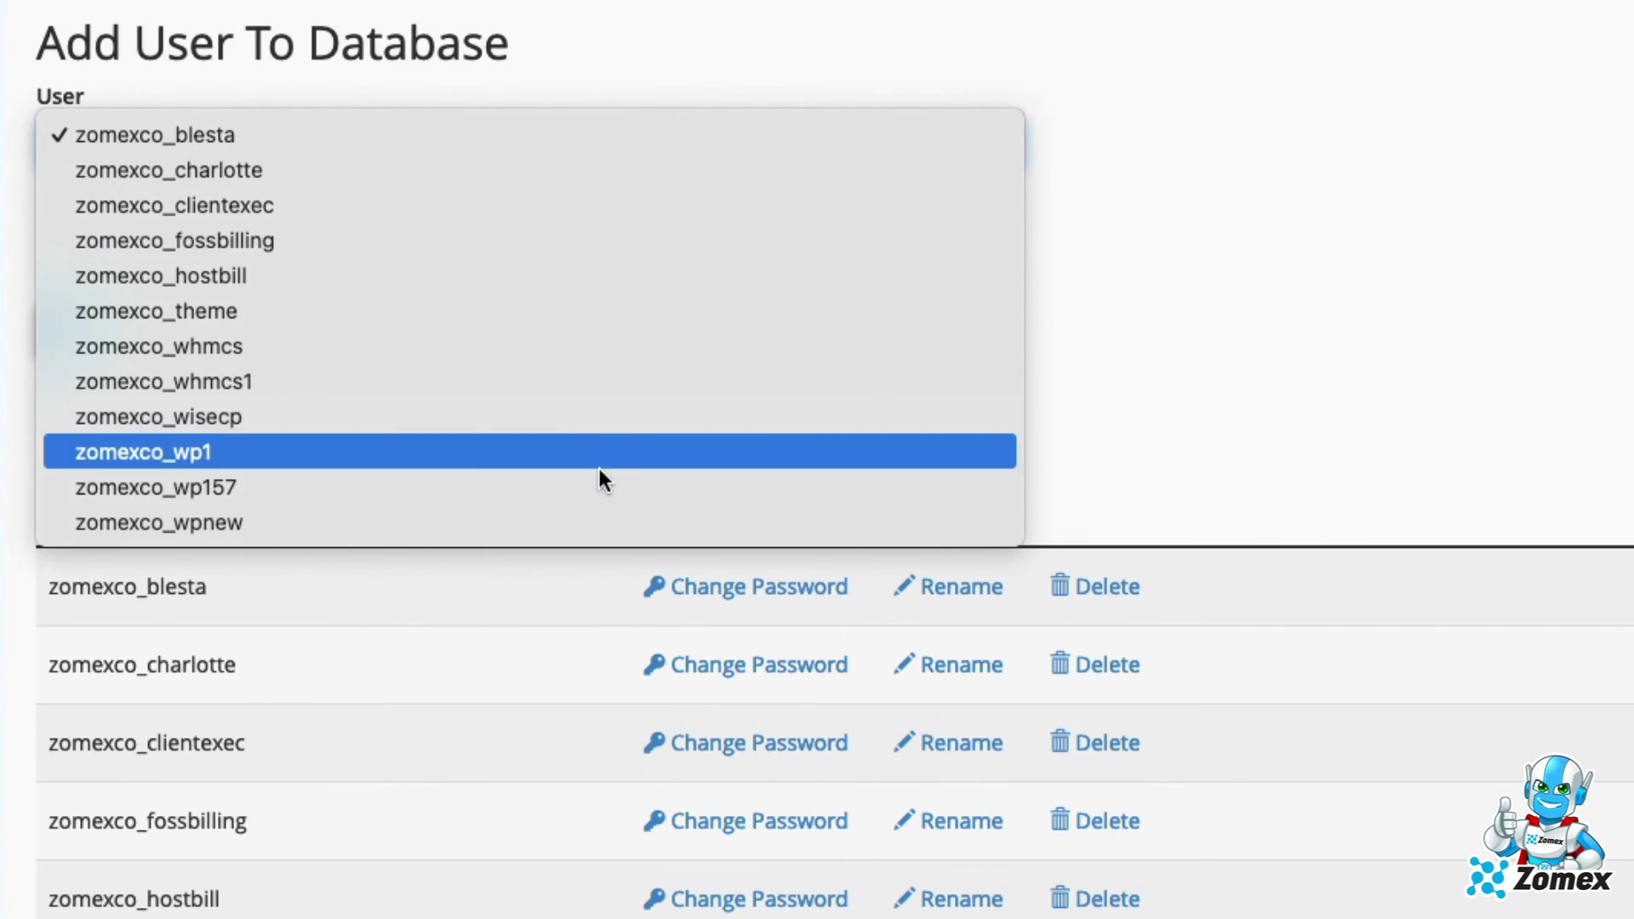
left_click(619, 383)
left_click(587, 256)
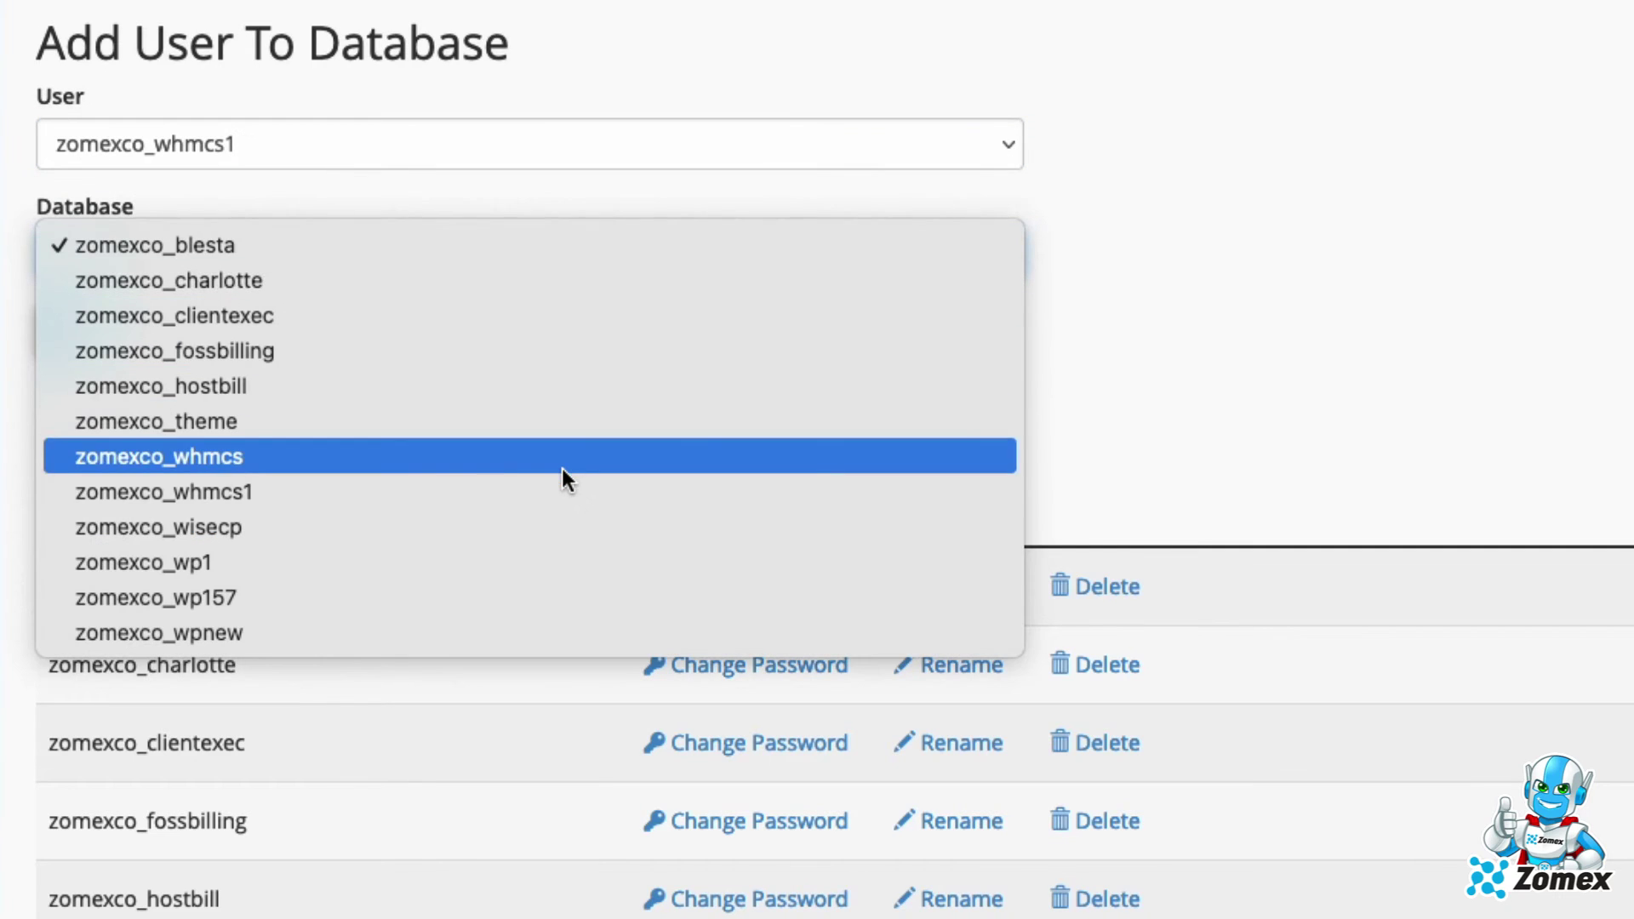
left_click(562, 483)
left_click(76, 329)
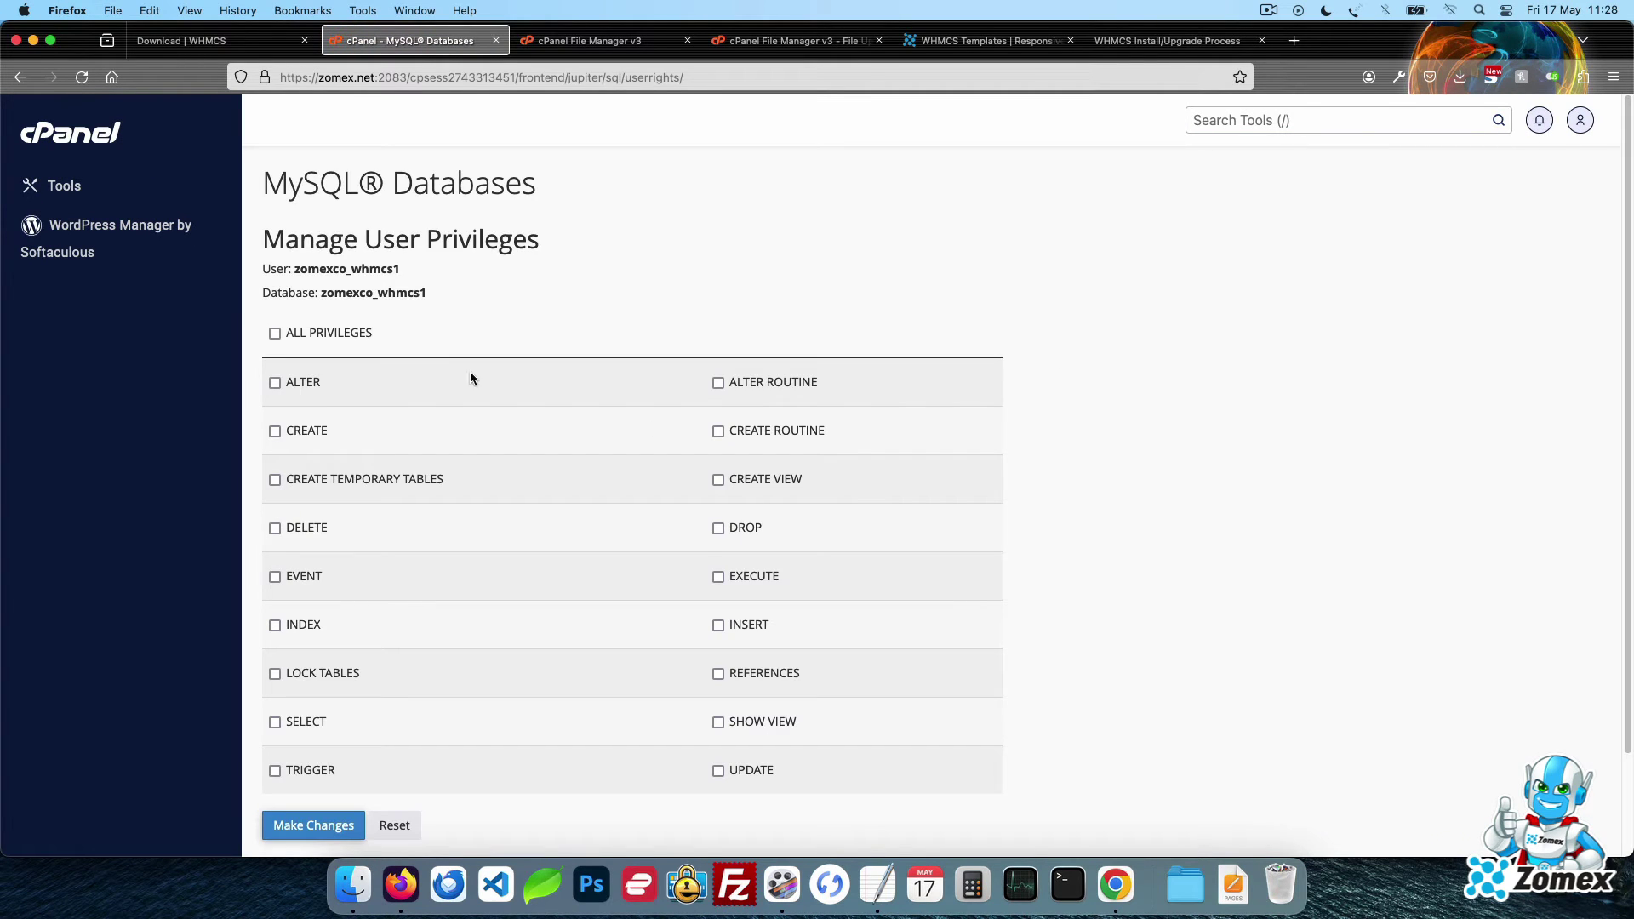
left_click(349, 337)
left_click(352, 833)
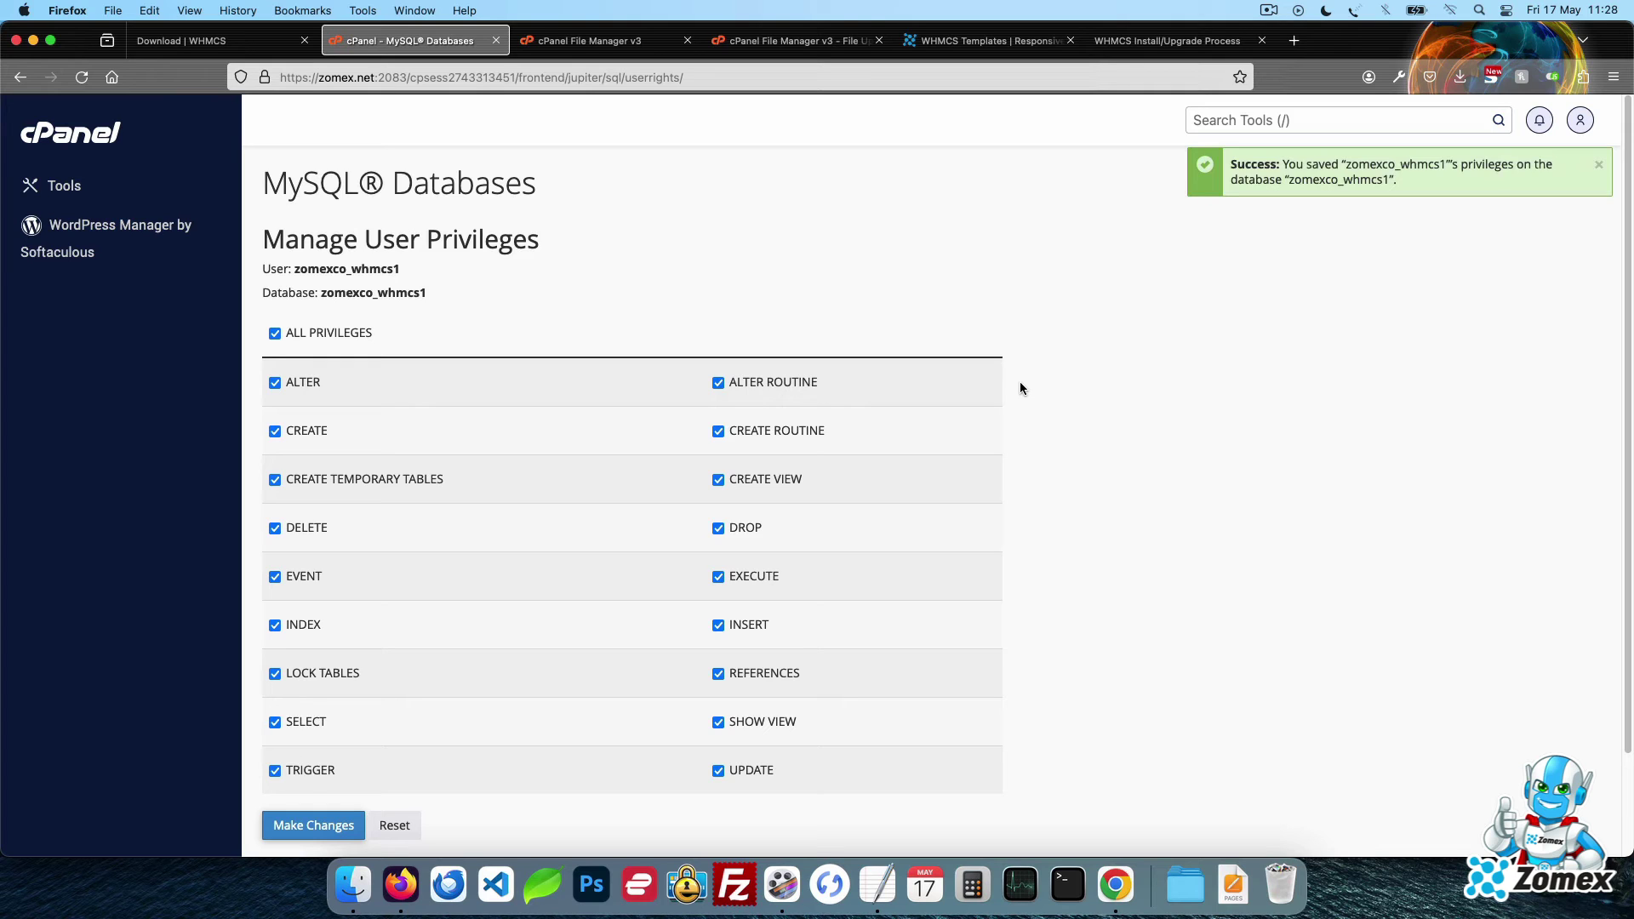
Paste the database username from the credentials notes into the installer form
left_click(1158, 42)
left_click(877, 884)
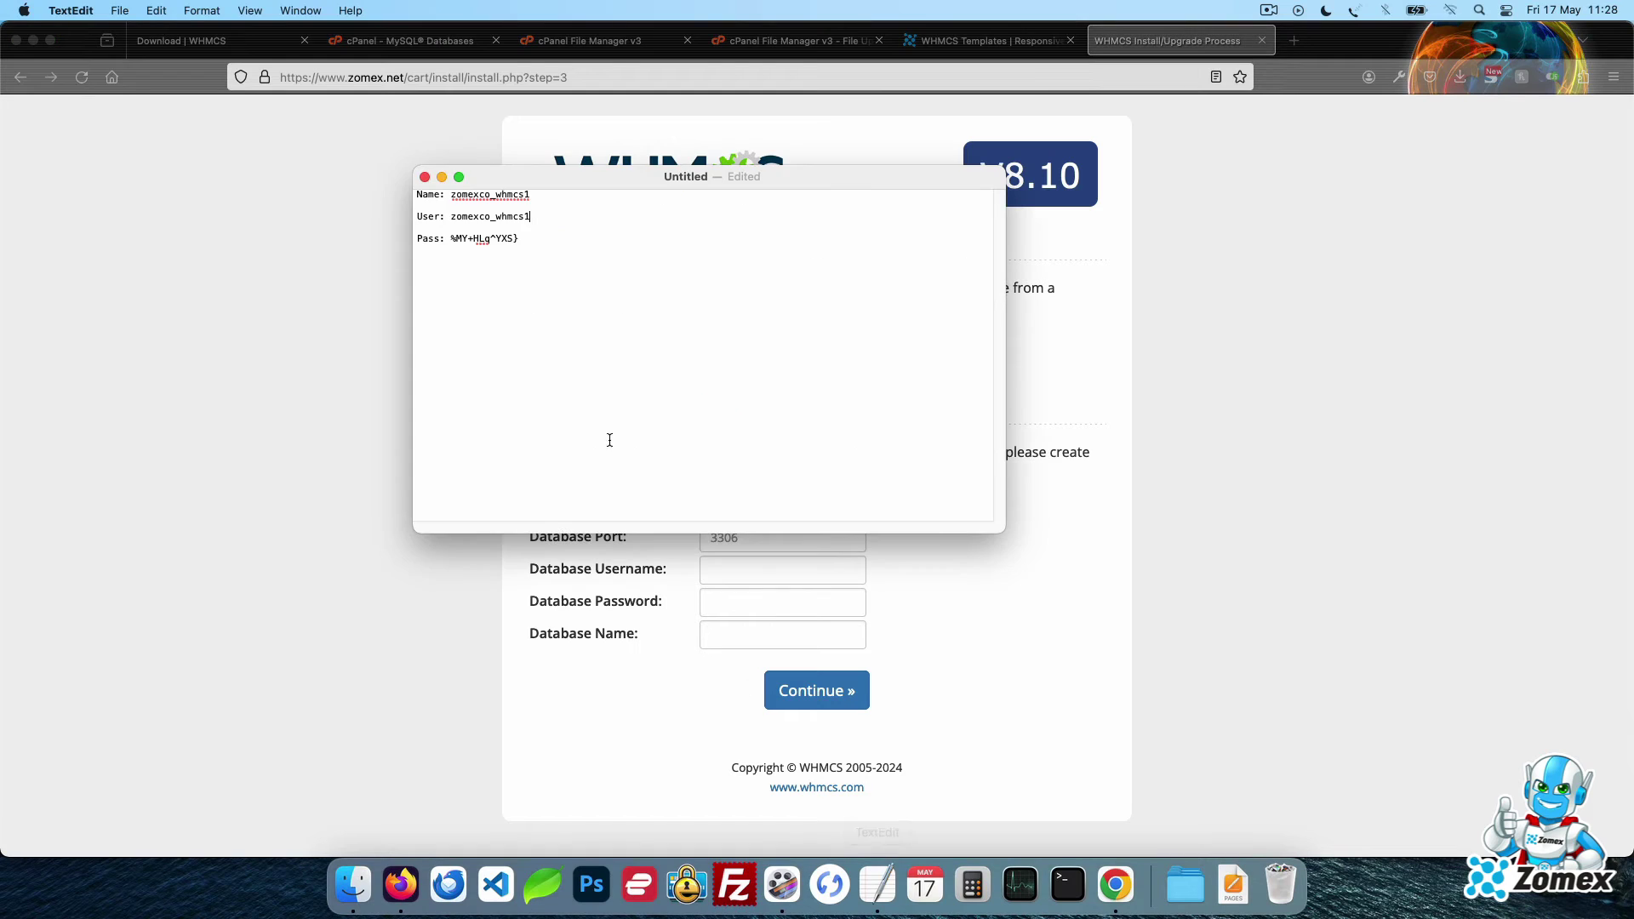
left_click_drag(544, 195, 452, 194)
key("super+c")
left_click(354, 596)
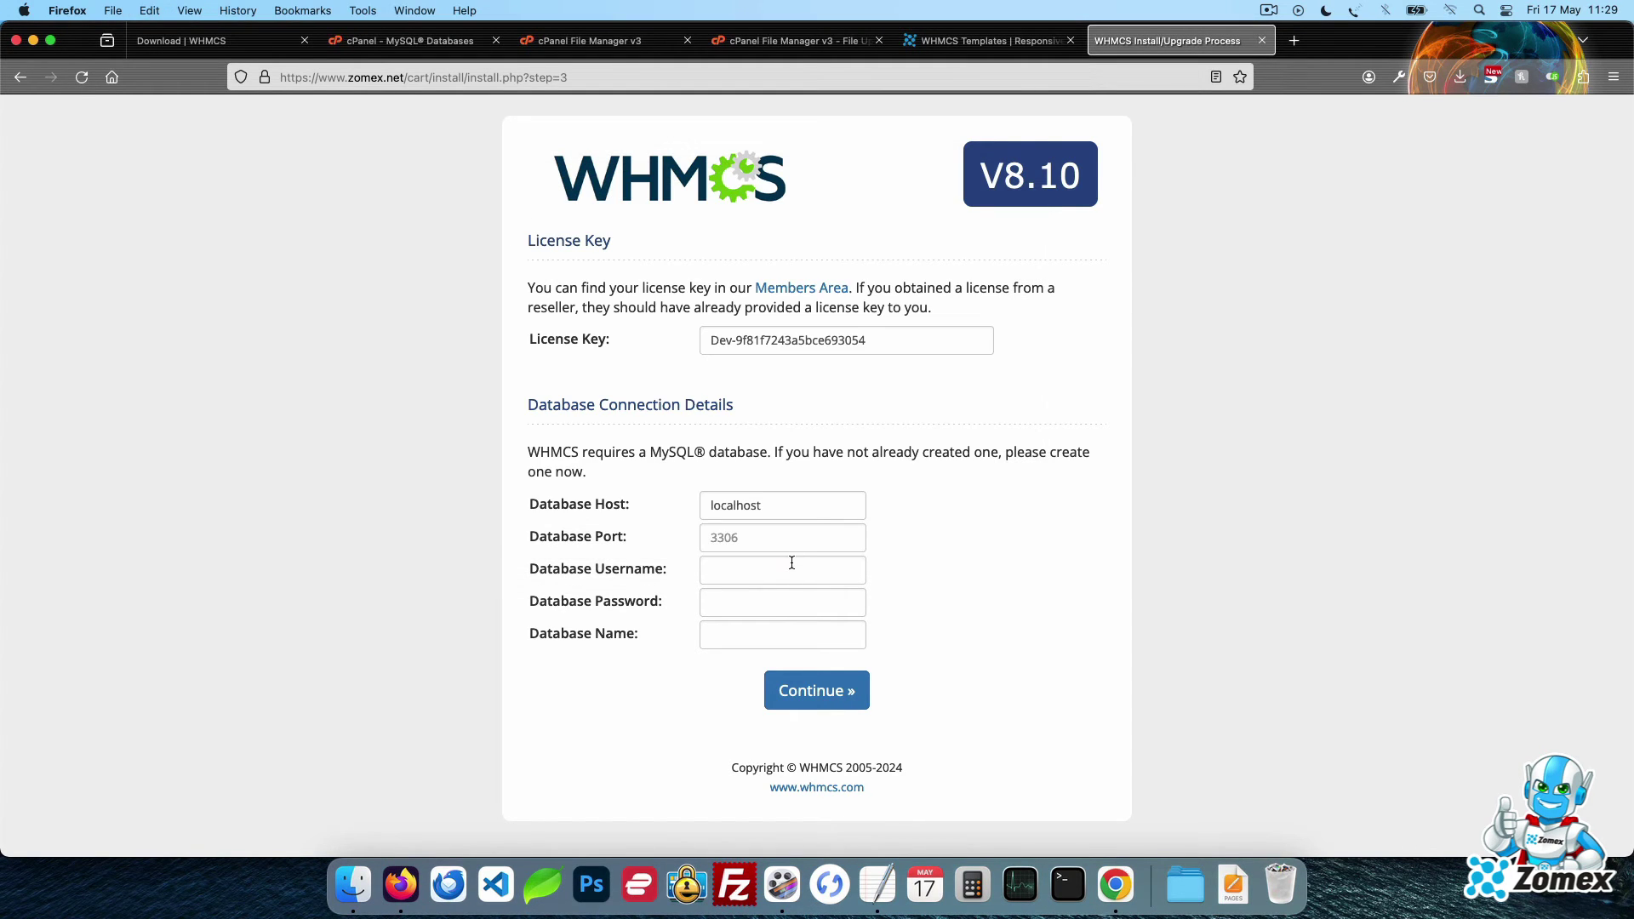
left_click(794, 567)
key("super+v")
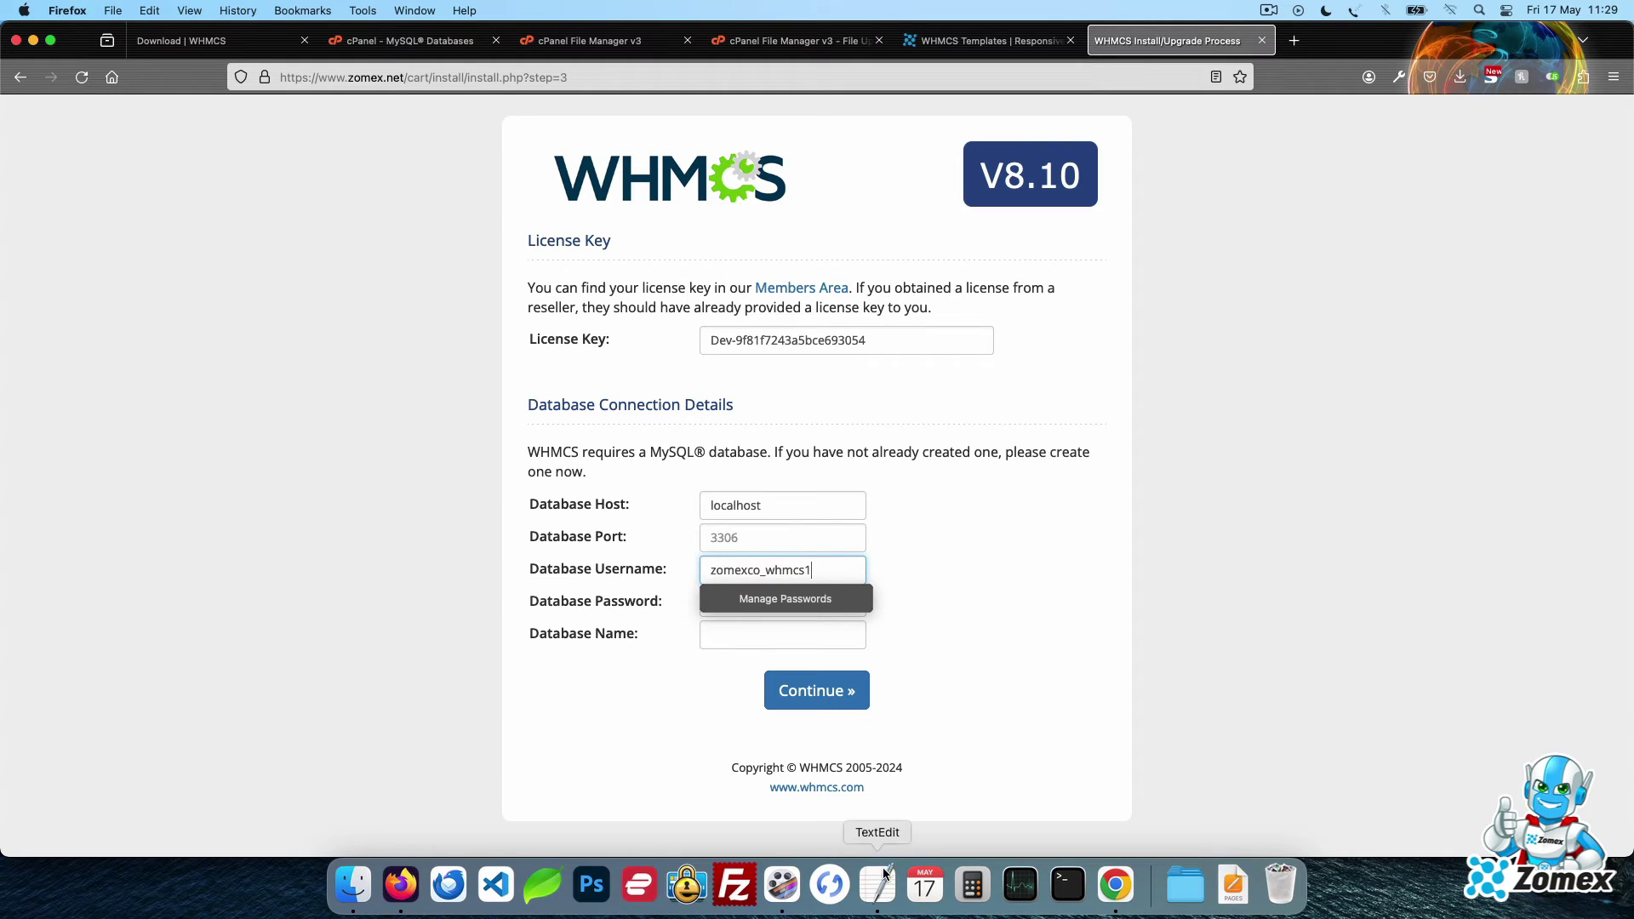
Paste the database name zomexco_whmcs1 from the notes into the installer's database name field
left_click(884, 874)
left_click(529, 214)
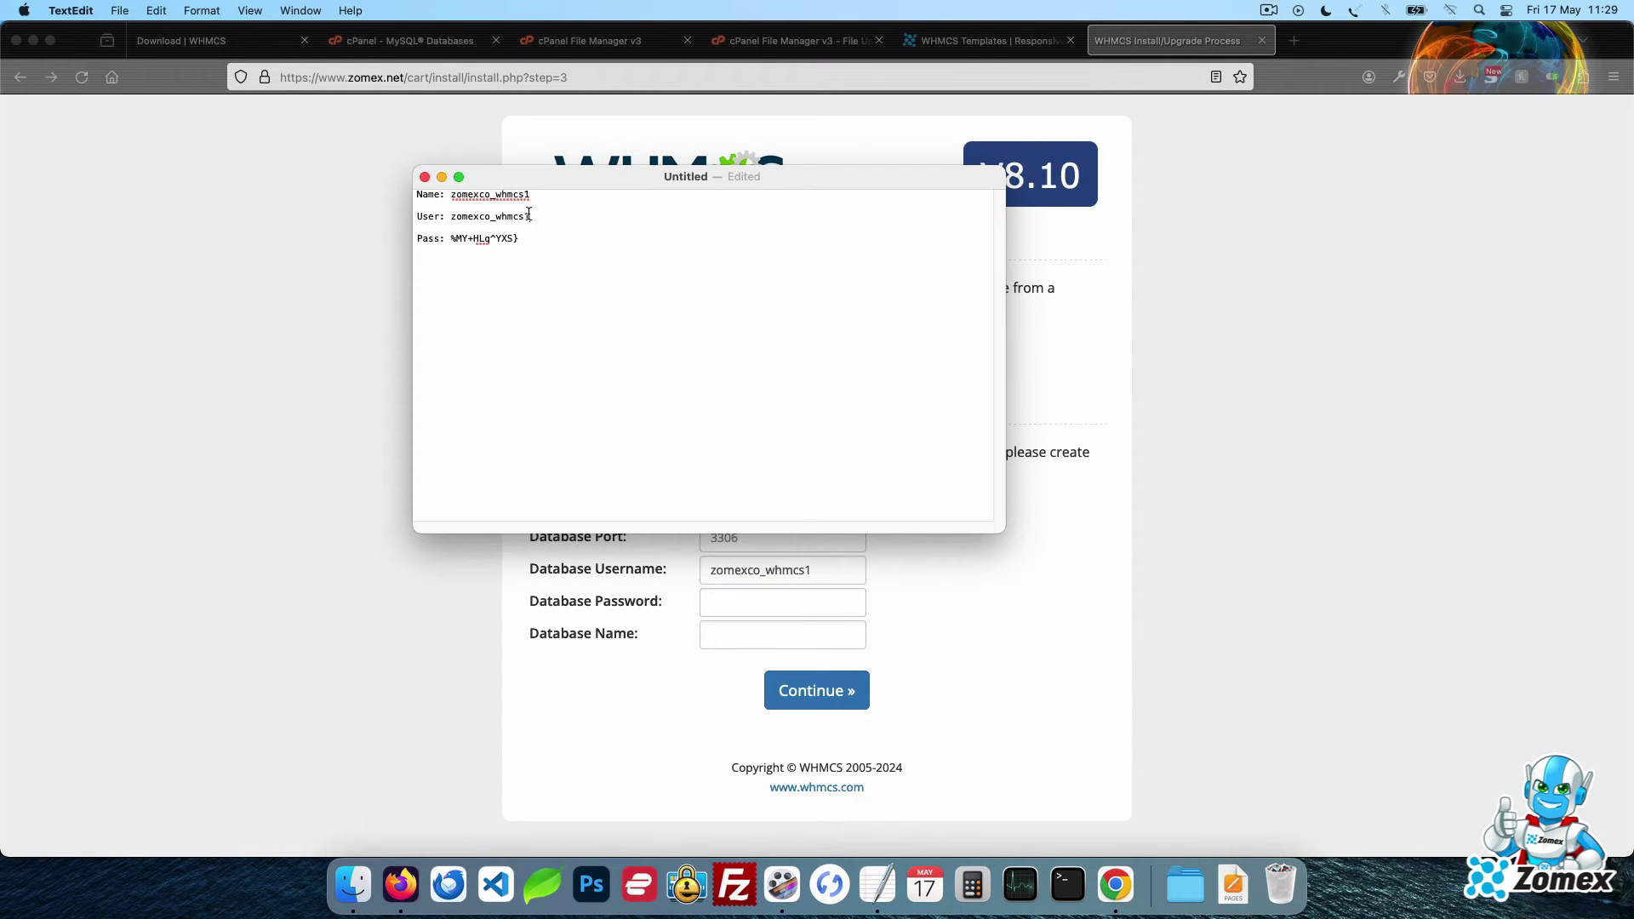
left_click_drag(528, 213, 449, 215)
key("super+c")
left_click(429, 679)
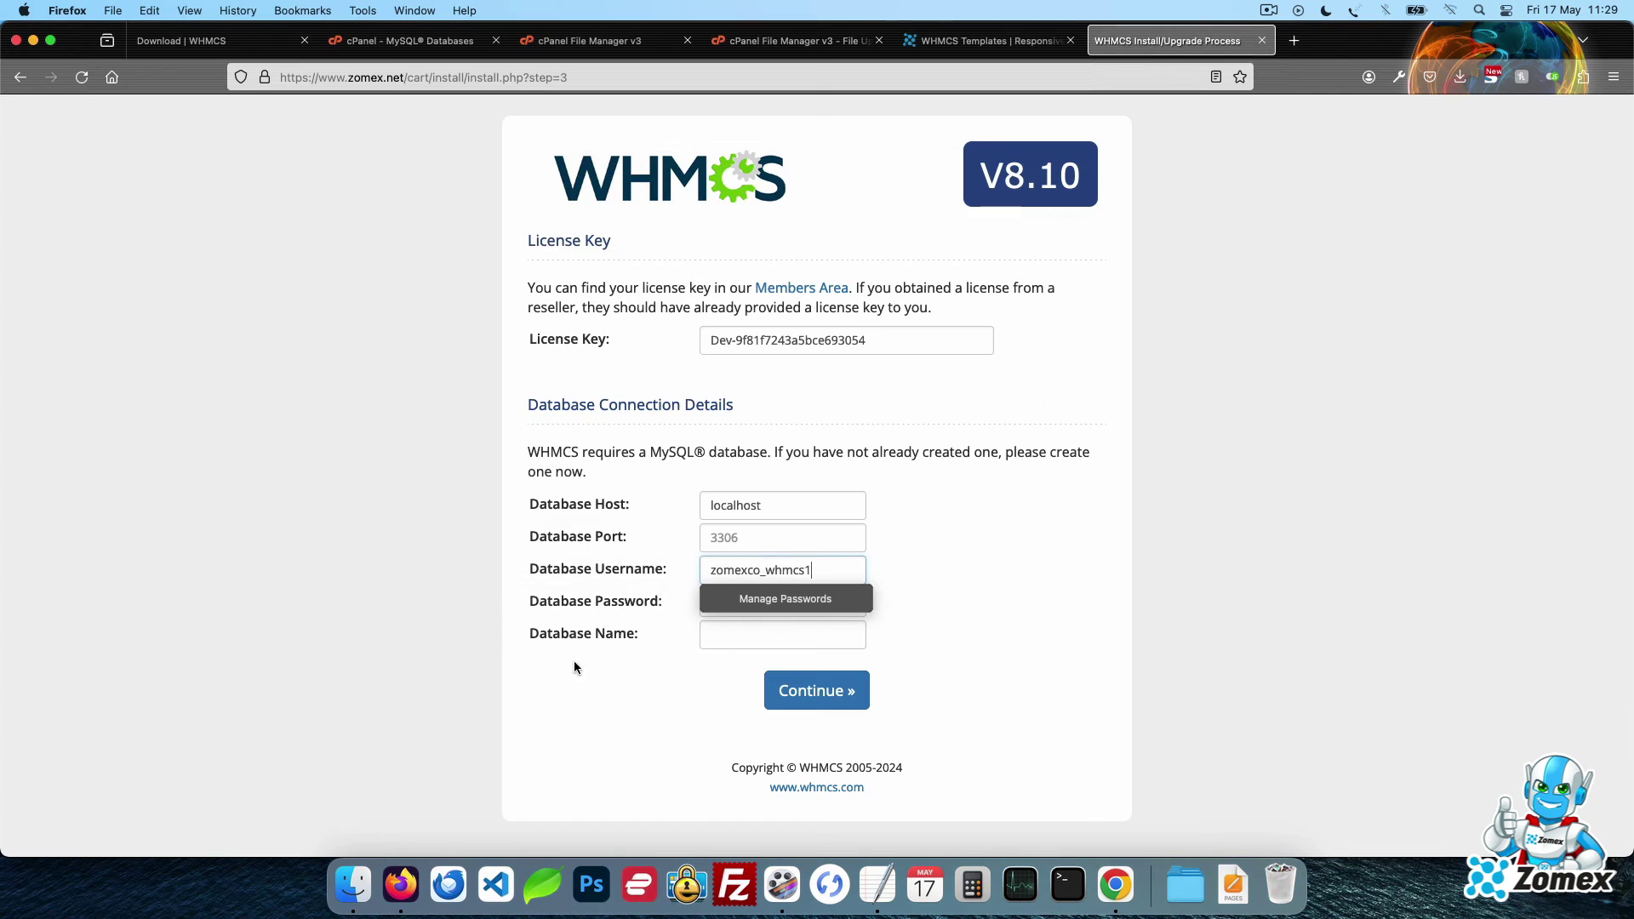
left_click(770, 635)
key("super+v")
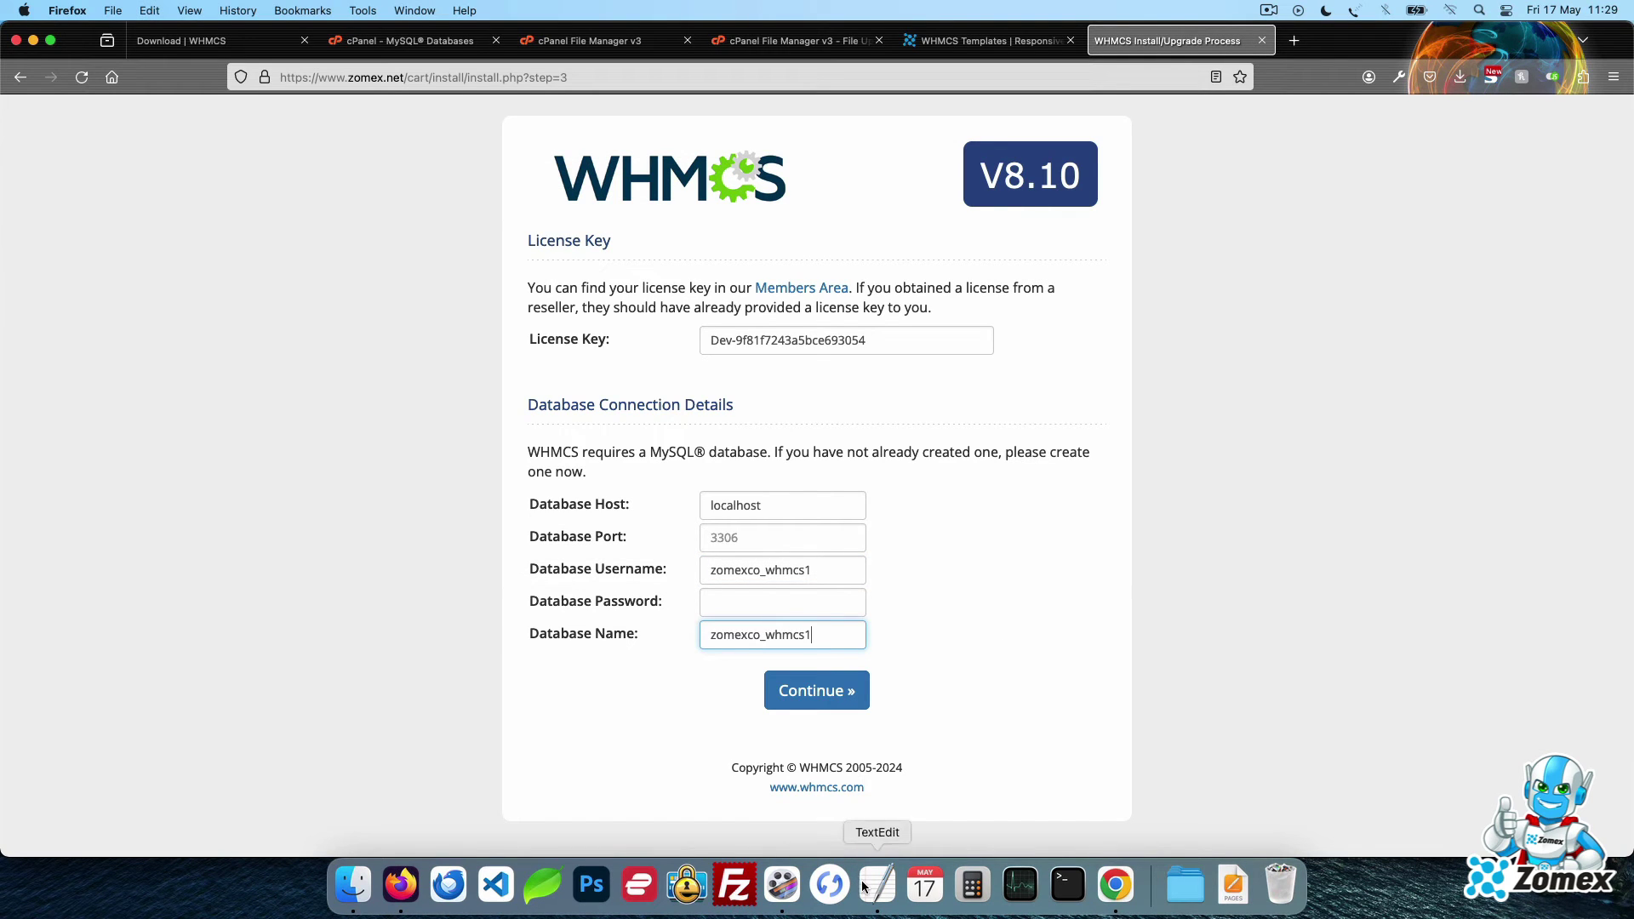
Paste the saved database password into the installer and submit to start initialising the database
left_click(865, 886)
left_click(509, 237)
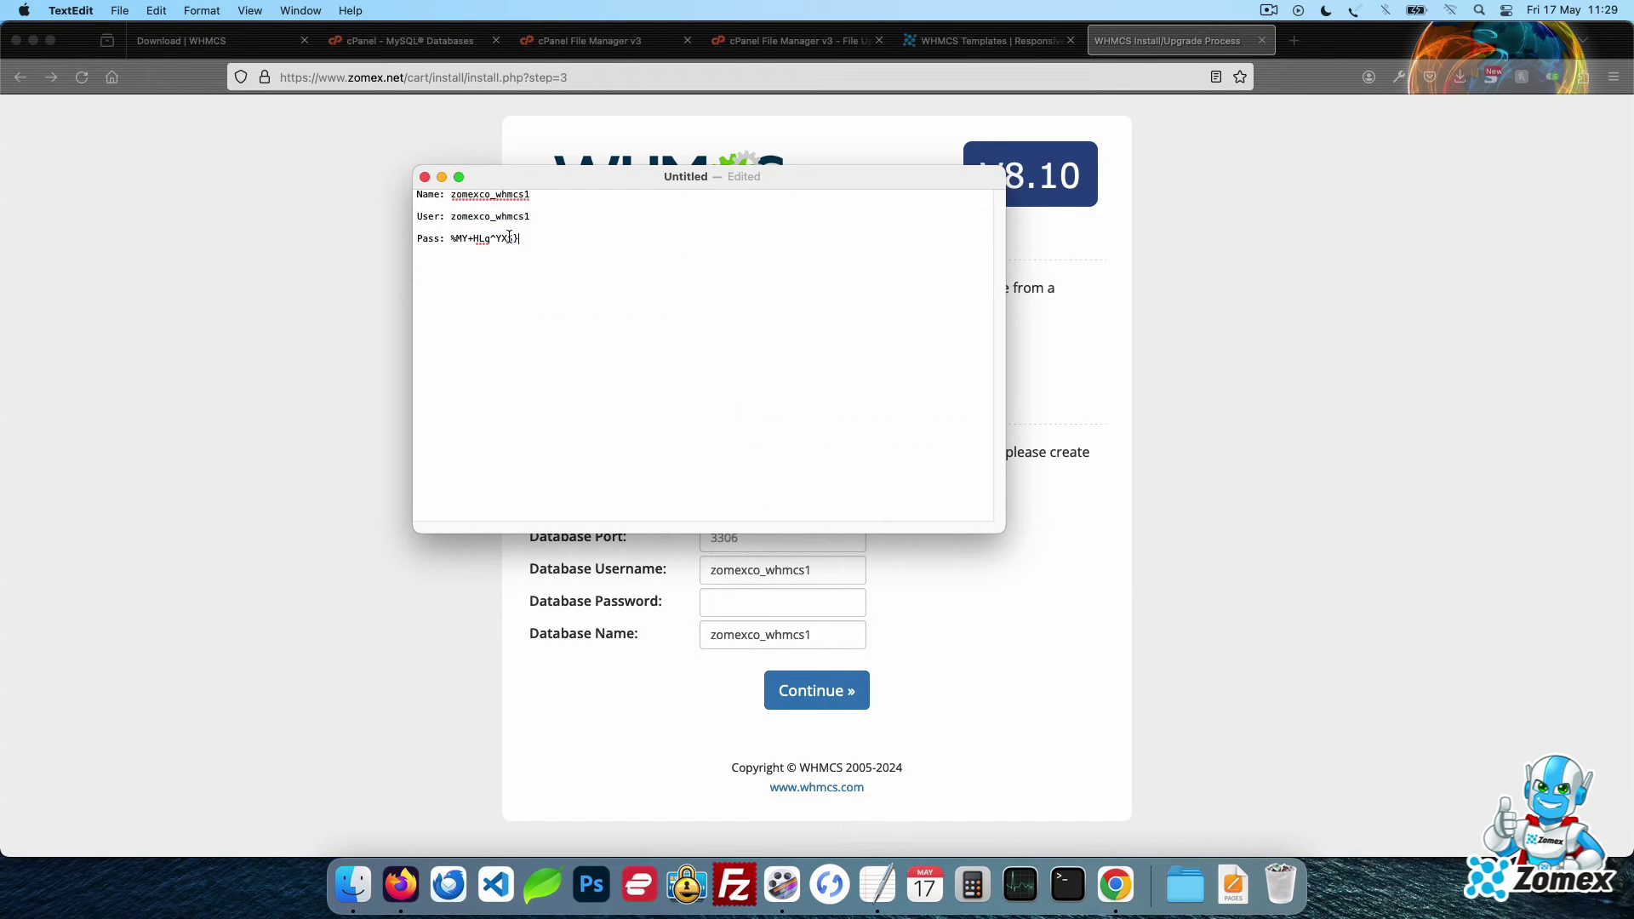
left_click_drag(509, 237, 455, 236)
left_click(290, 586)
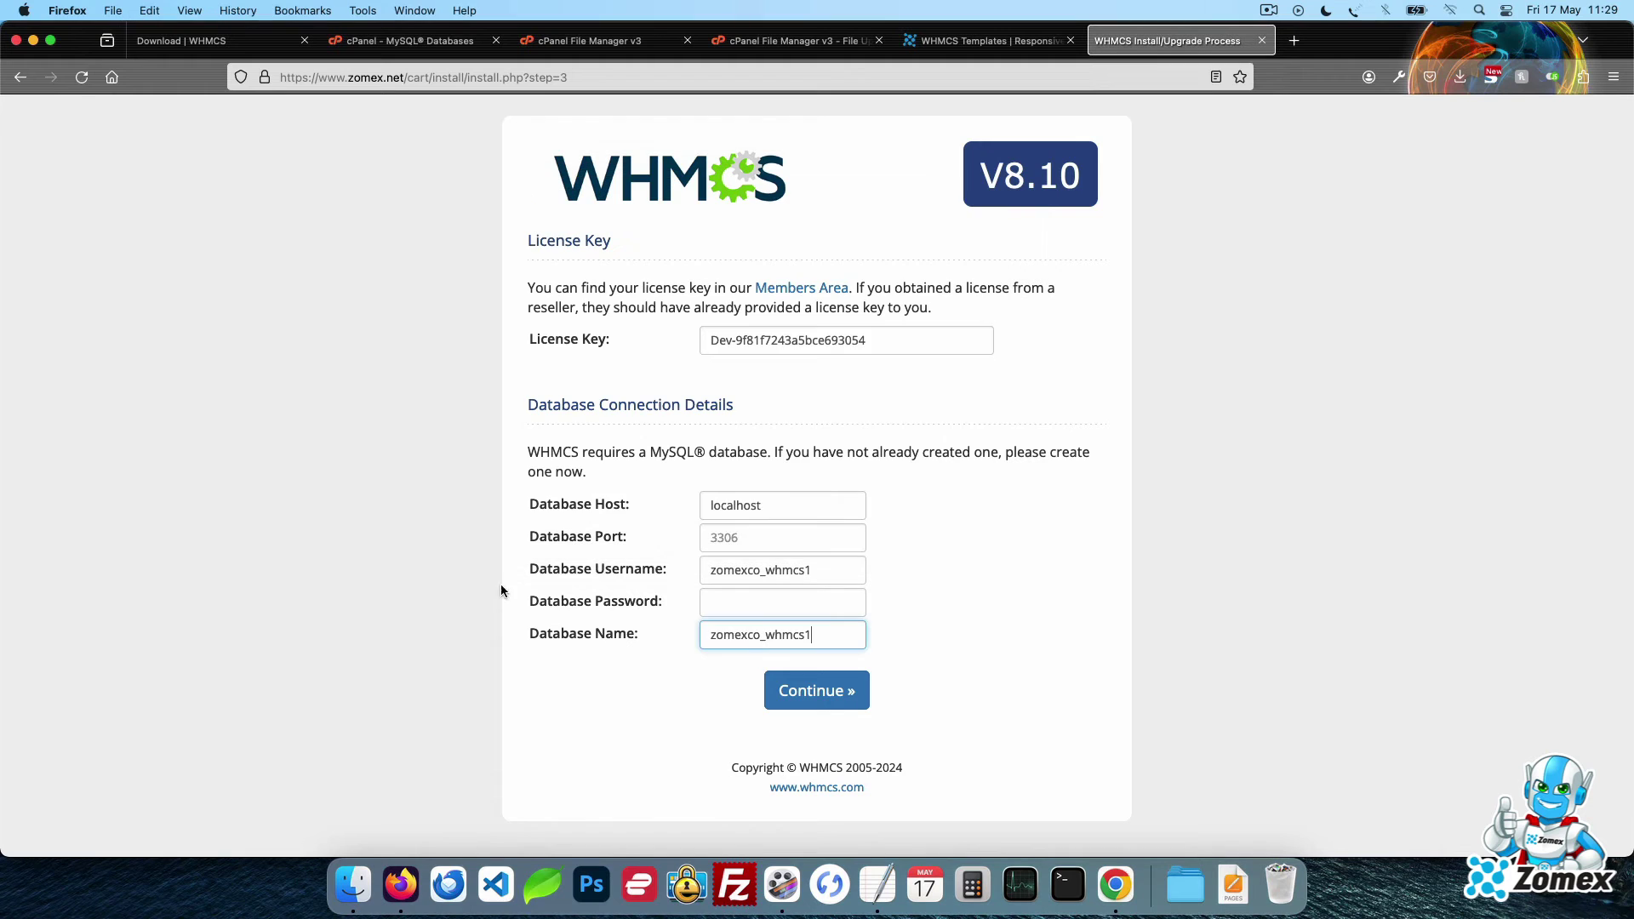
left_click(829, 606)
key("super+v")
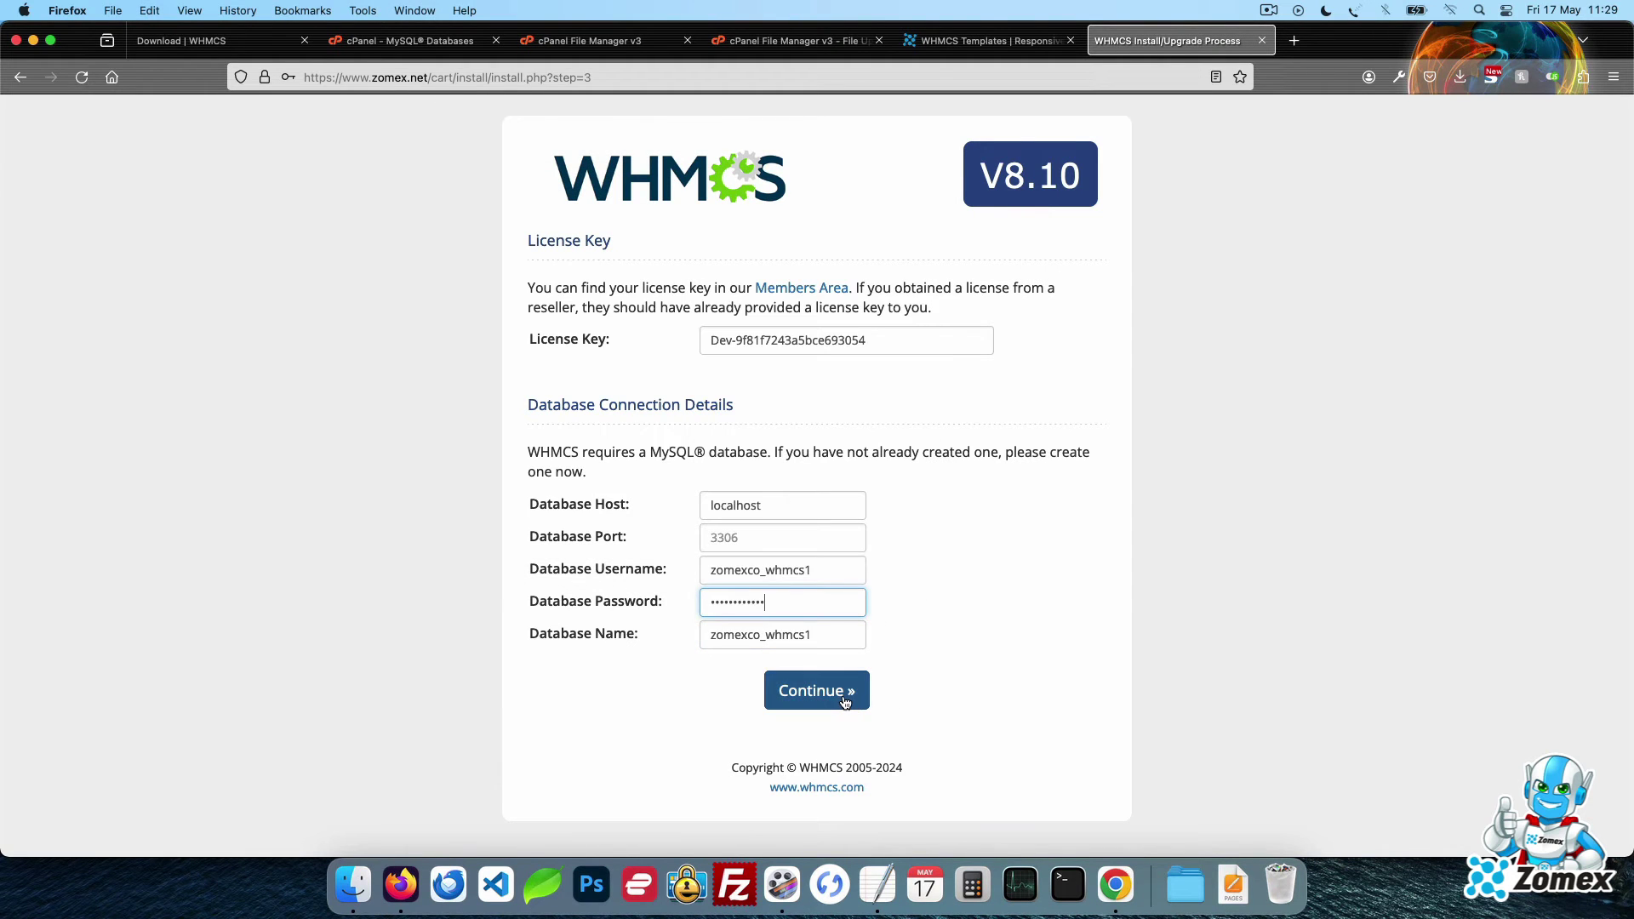
left_click(845, 701)
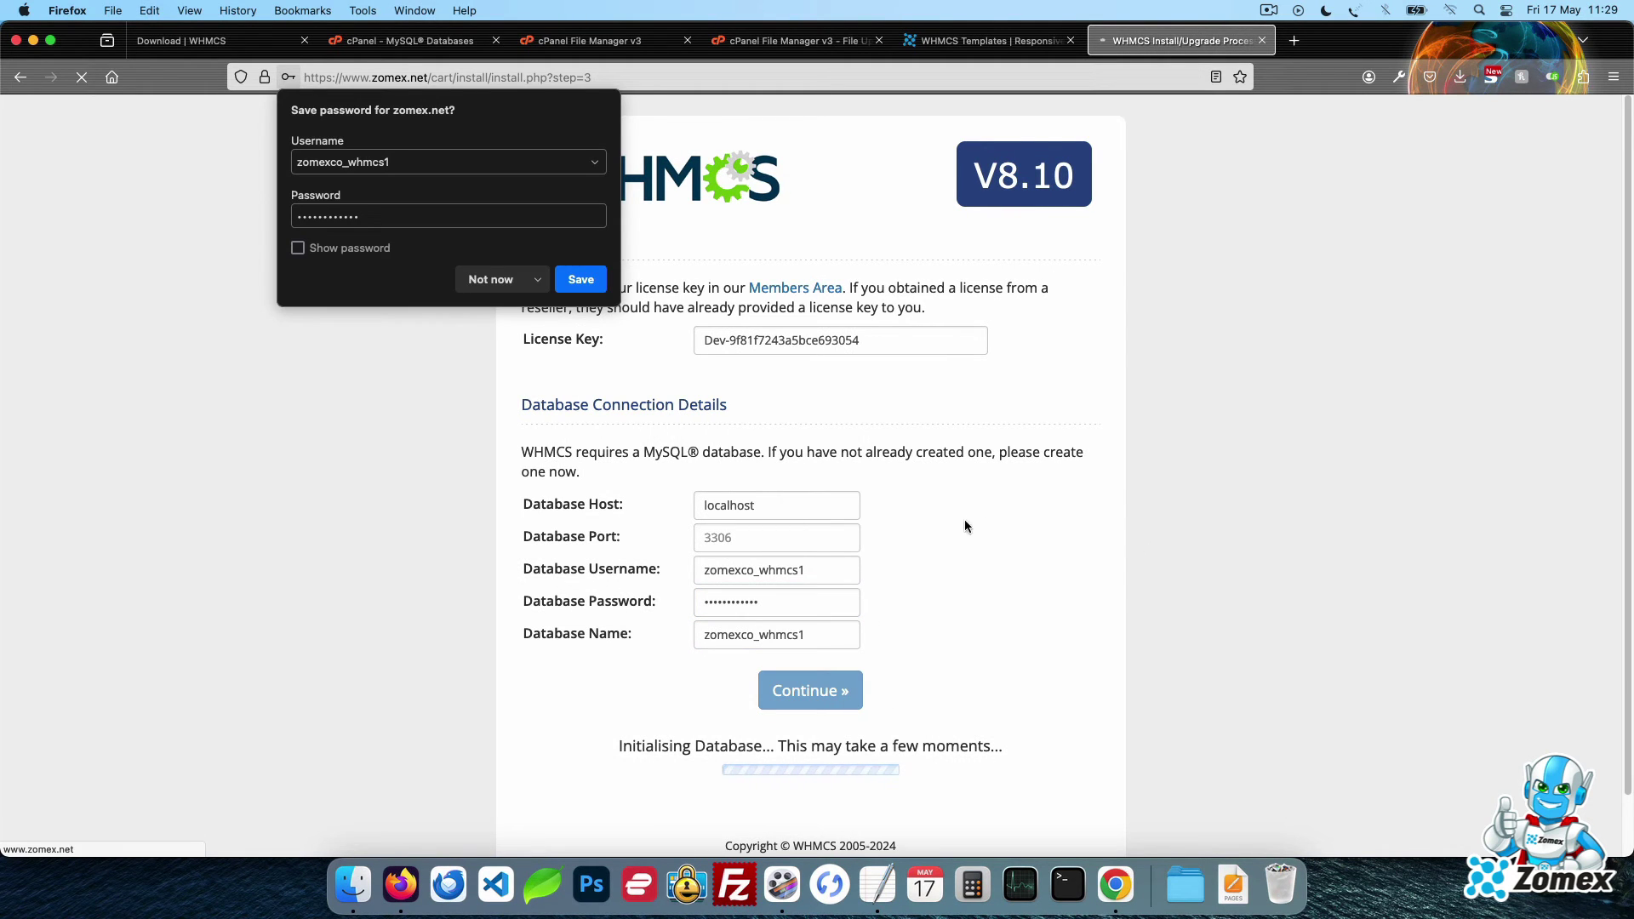
Decline the browser's password prompt and enter the administrator's first name, last name and e-mail
left_click(491, 279)
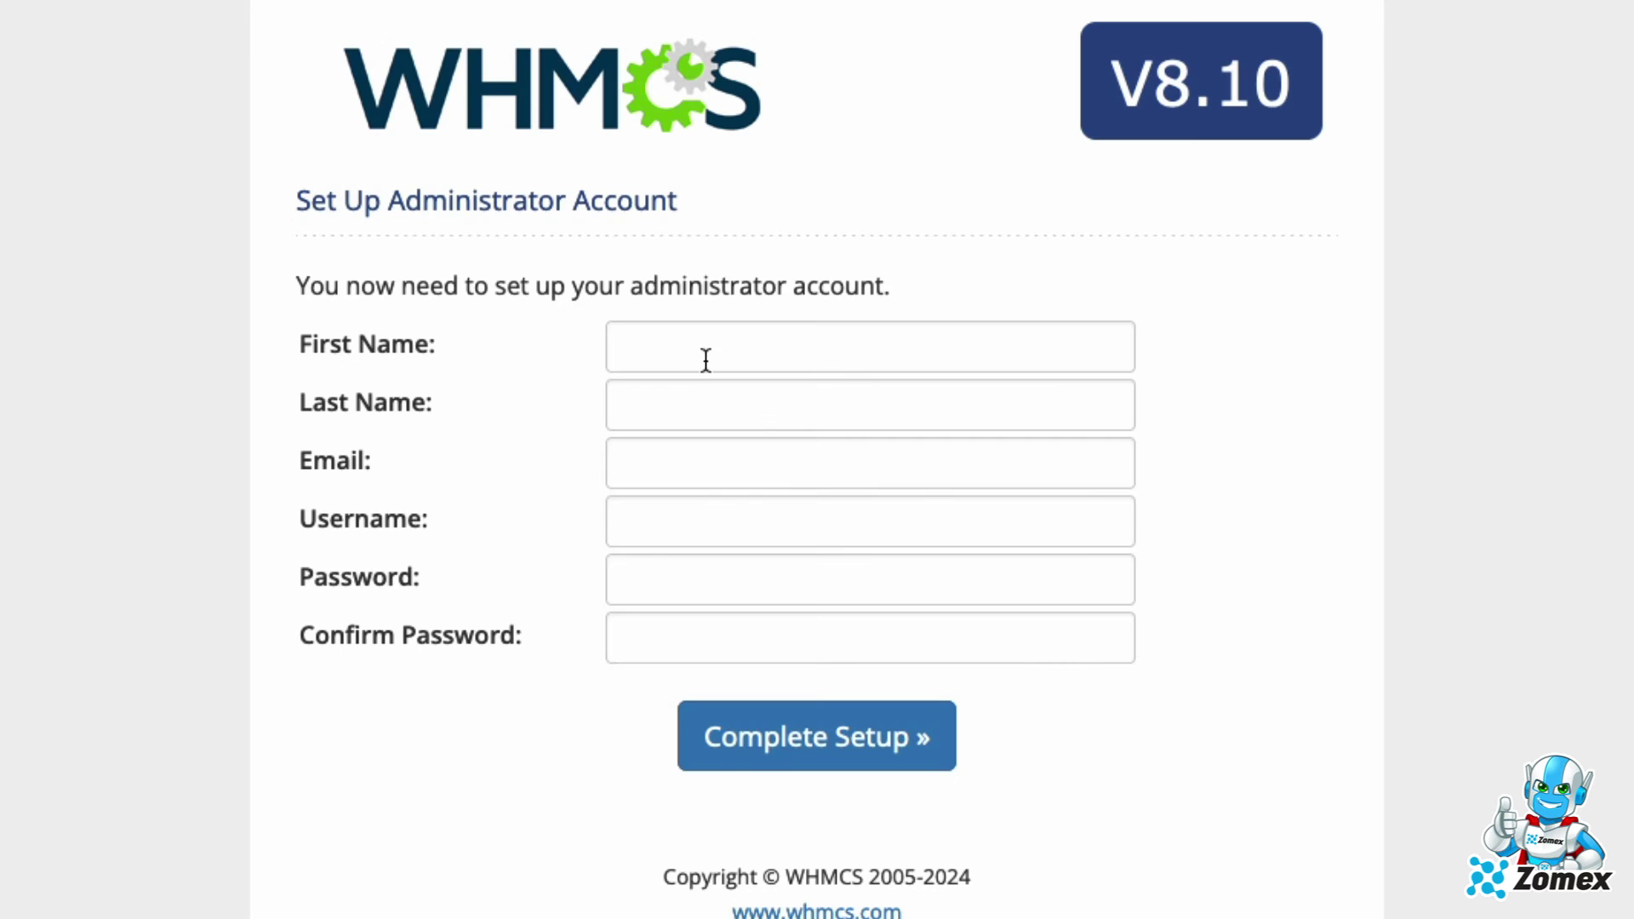
left_click(893, 323)
type("Jack")
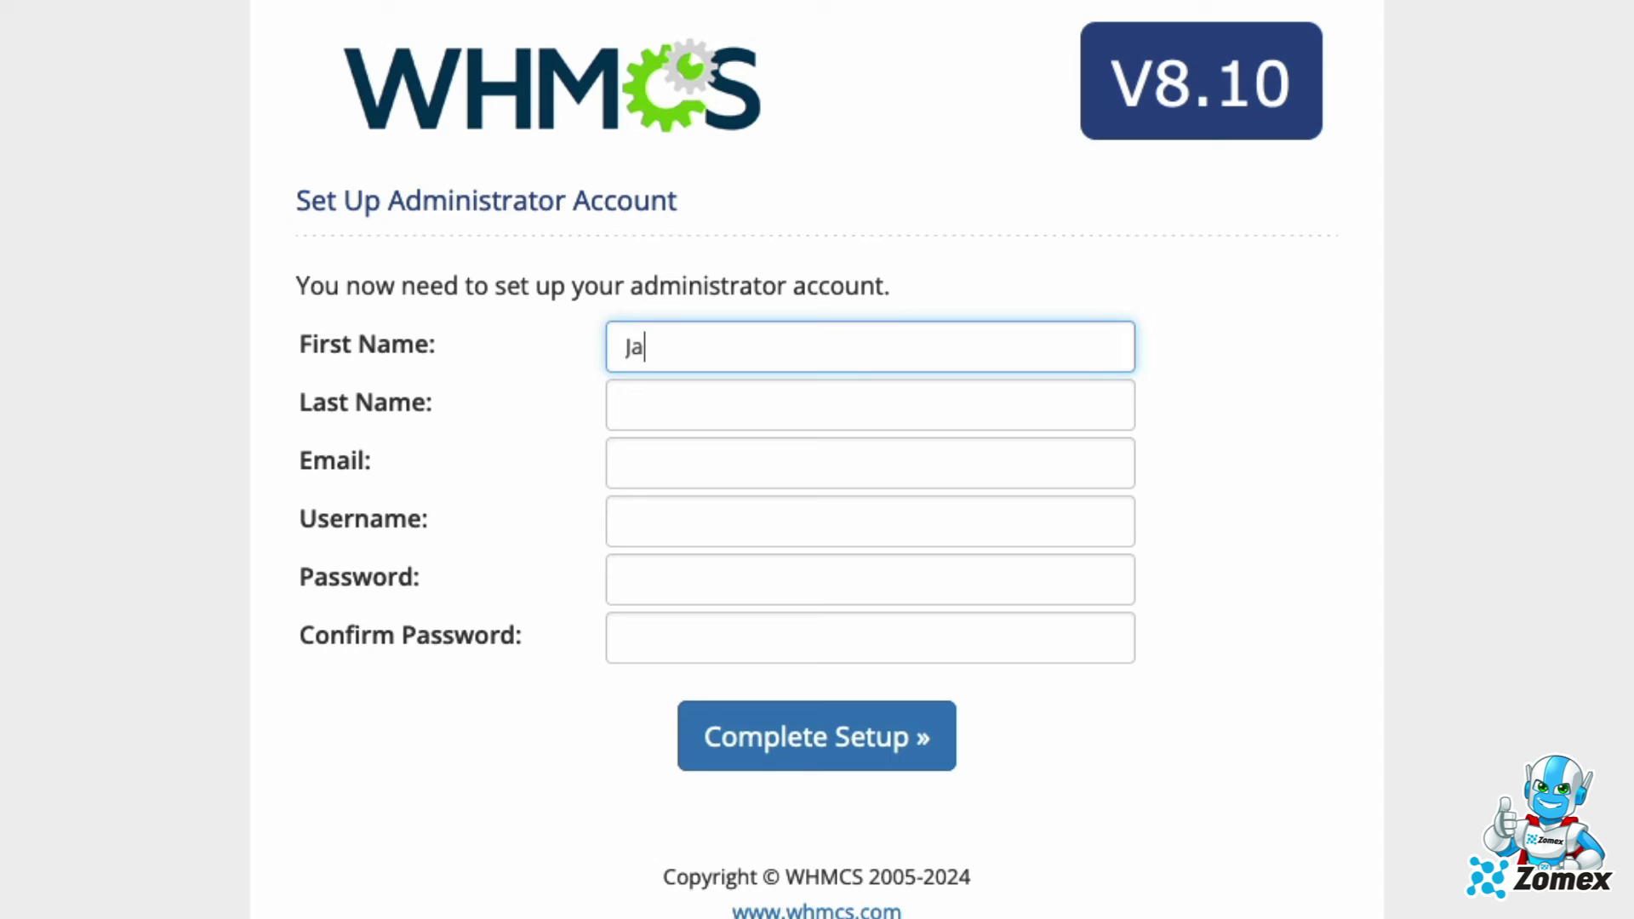
key("Tab")
type("Test")
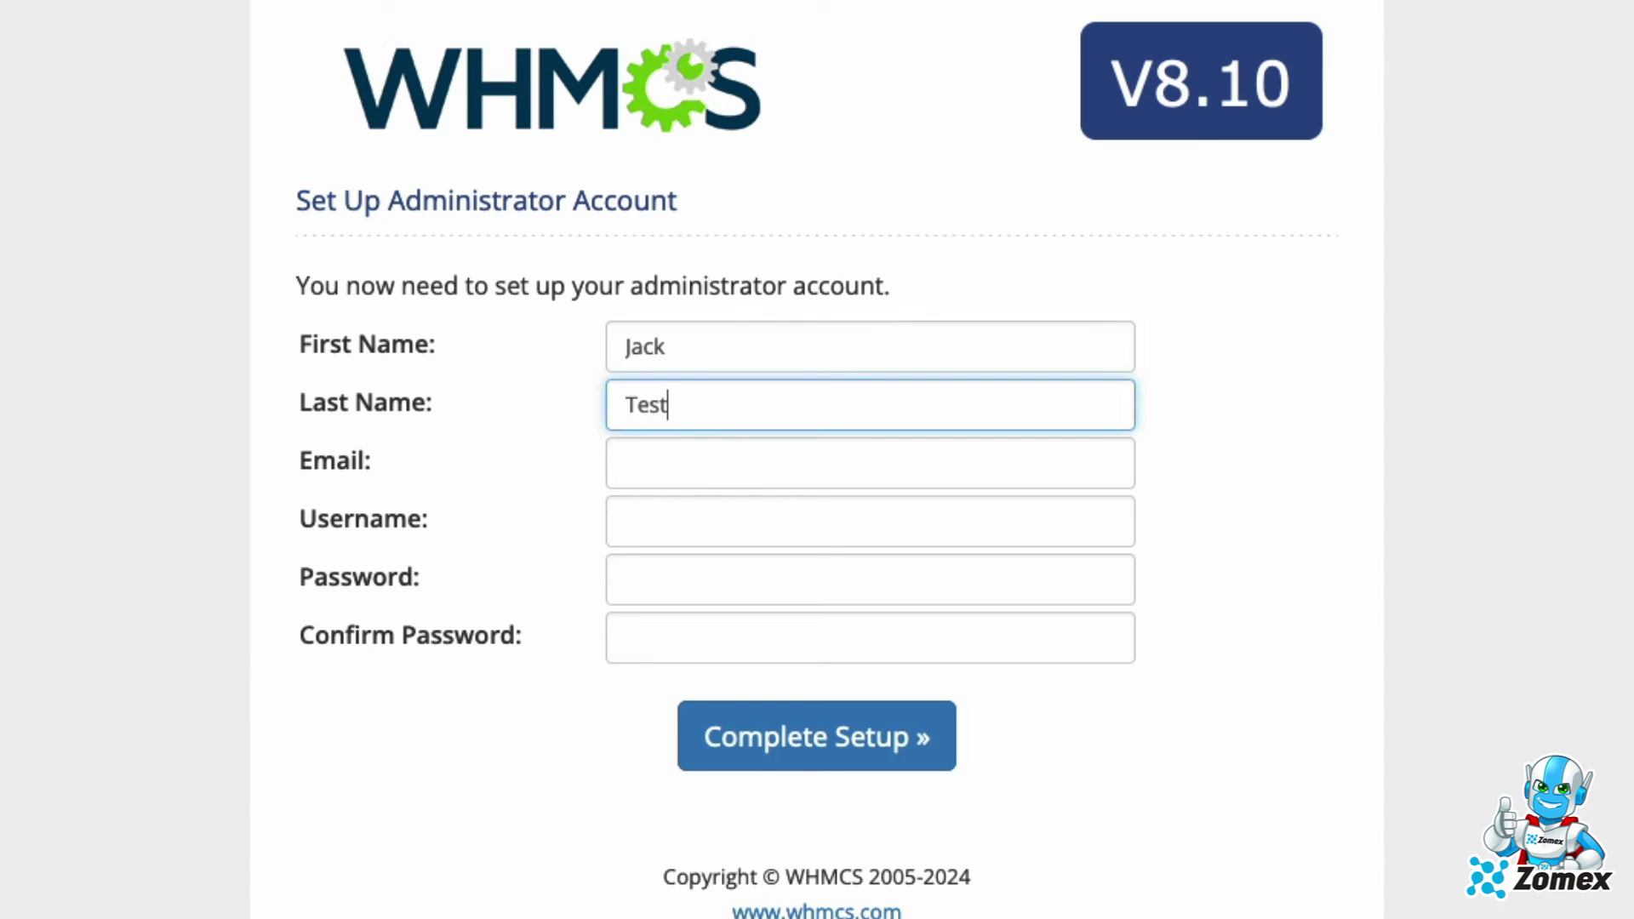
key("Tab")
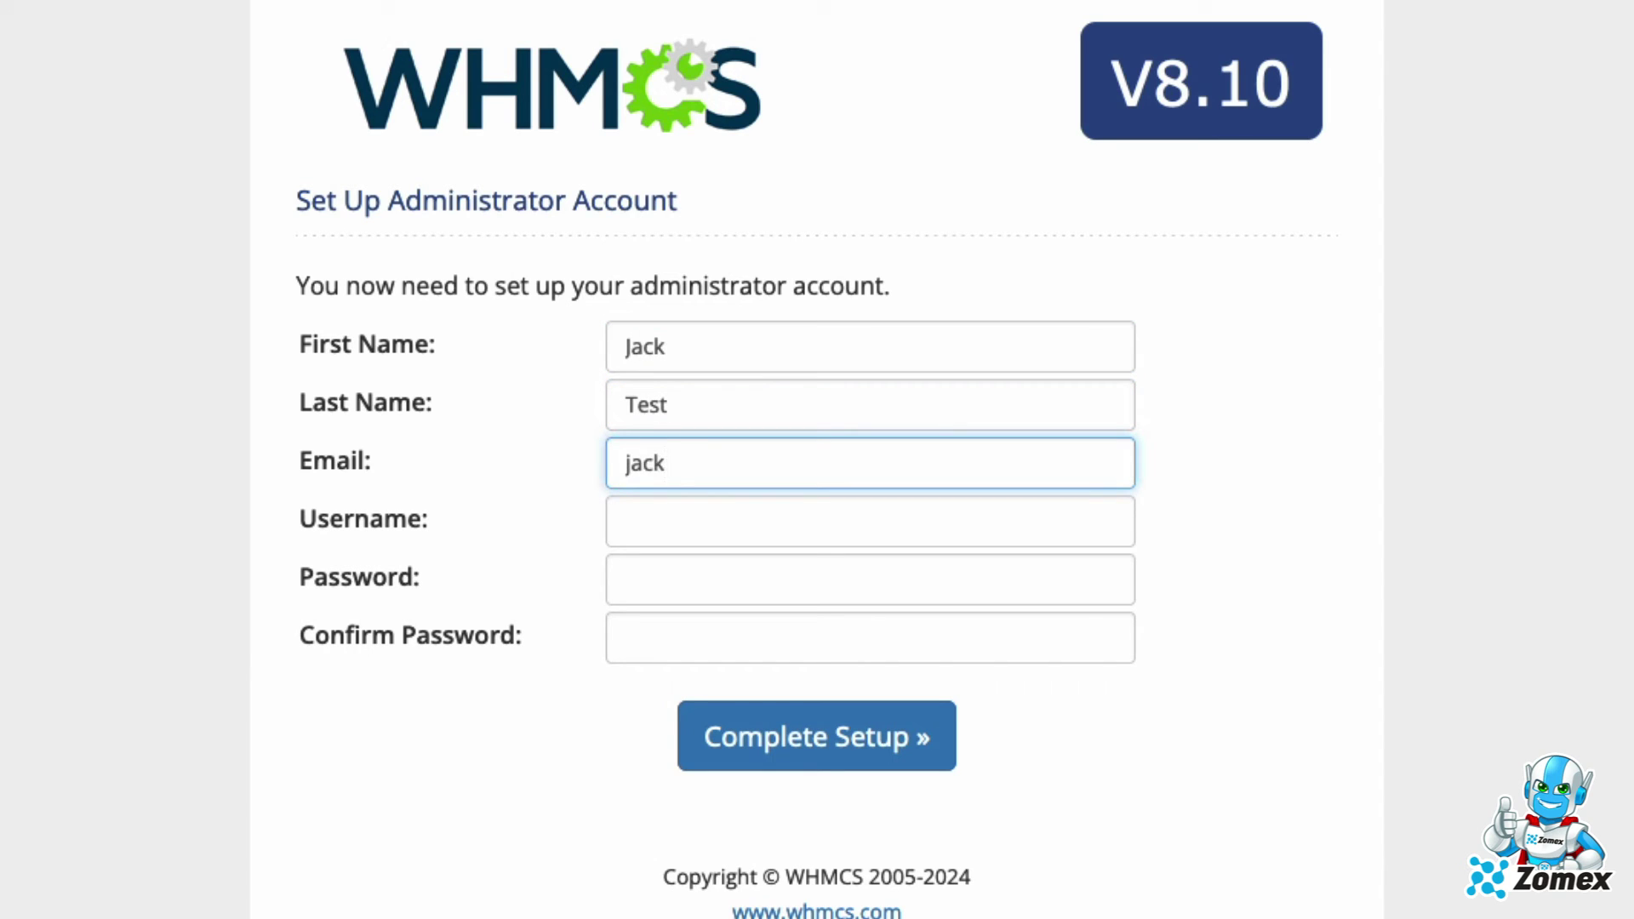
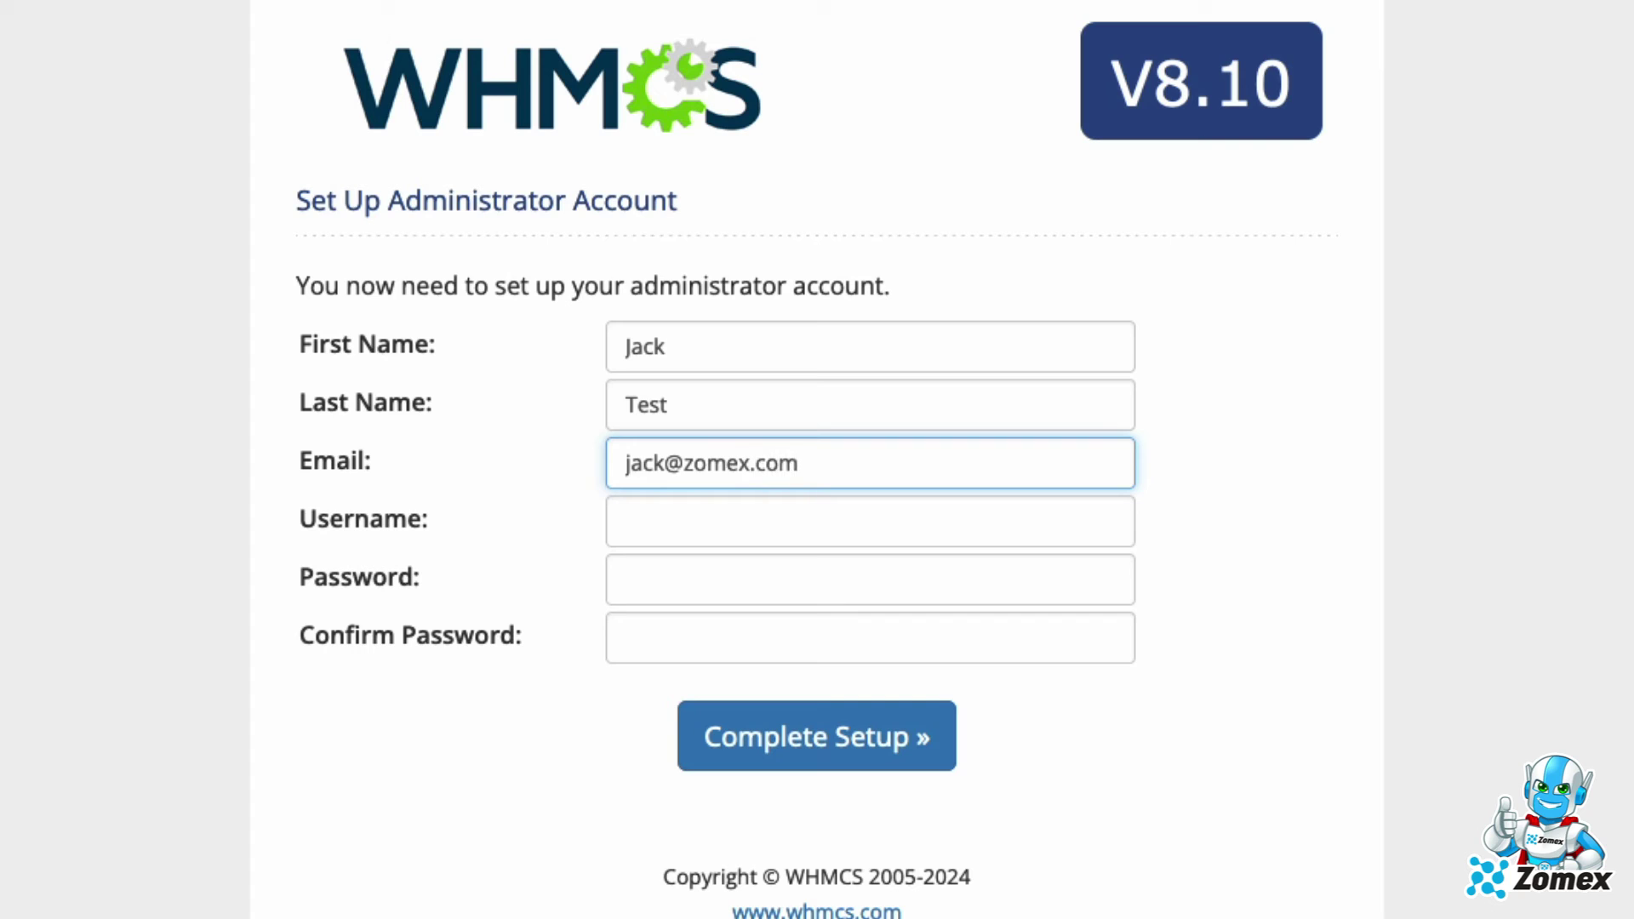
Enter the admin username and password, complete setup, and decline saving the login
key("Tab")
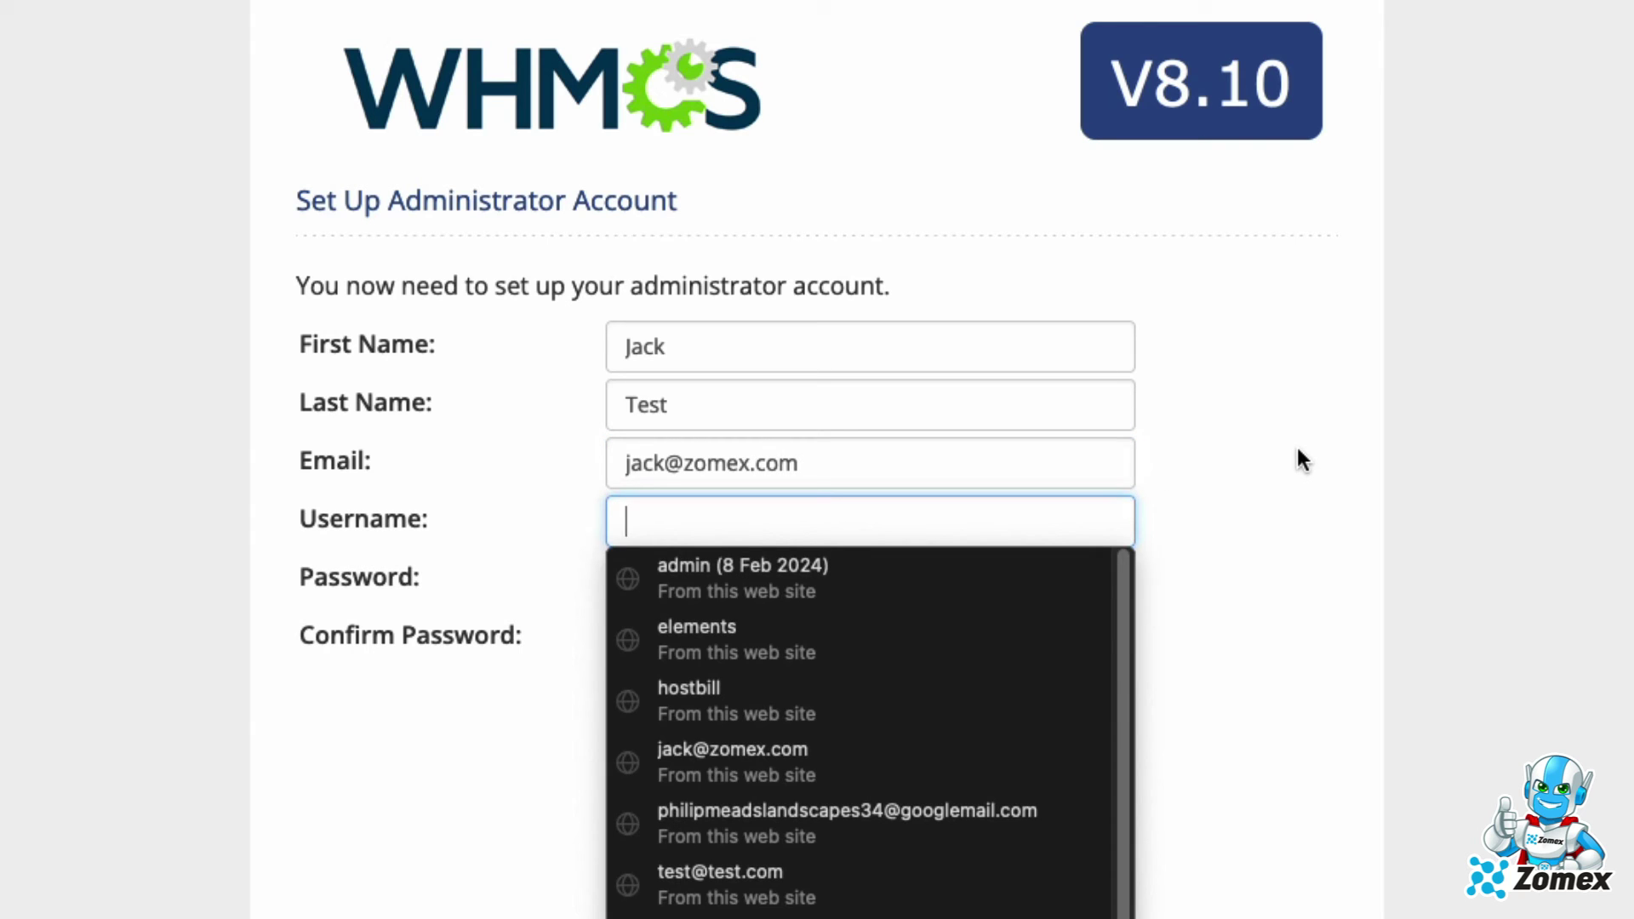
type("zomex")
key("Tab")
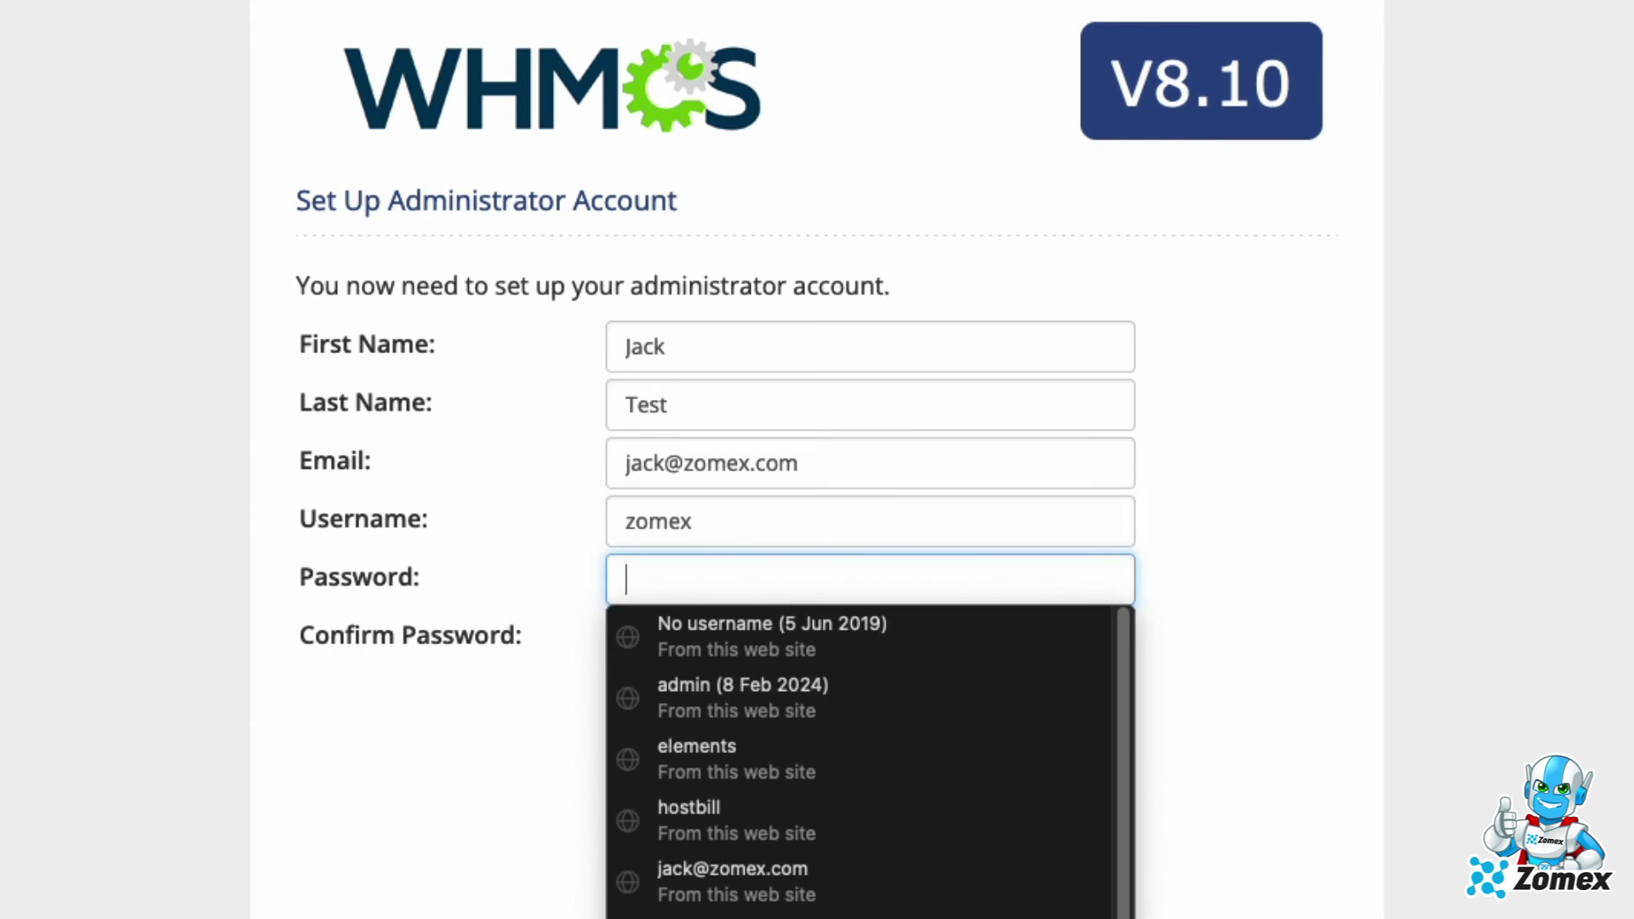
type("•••••••")
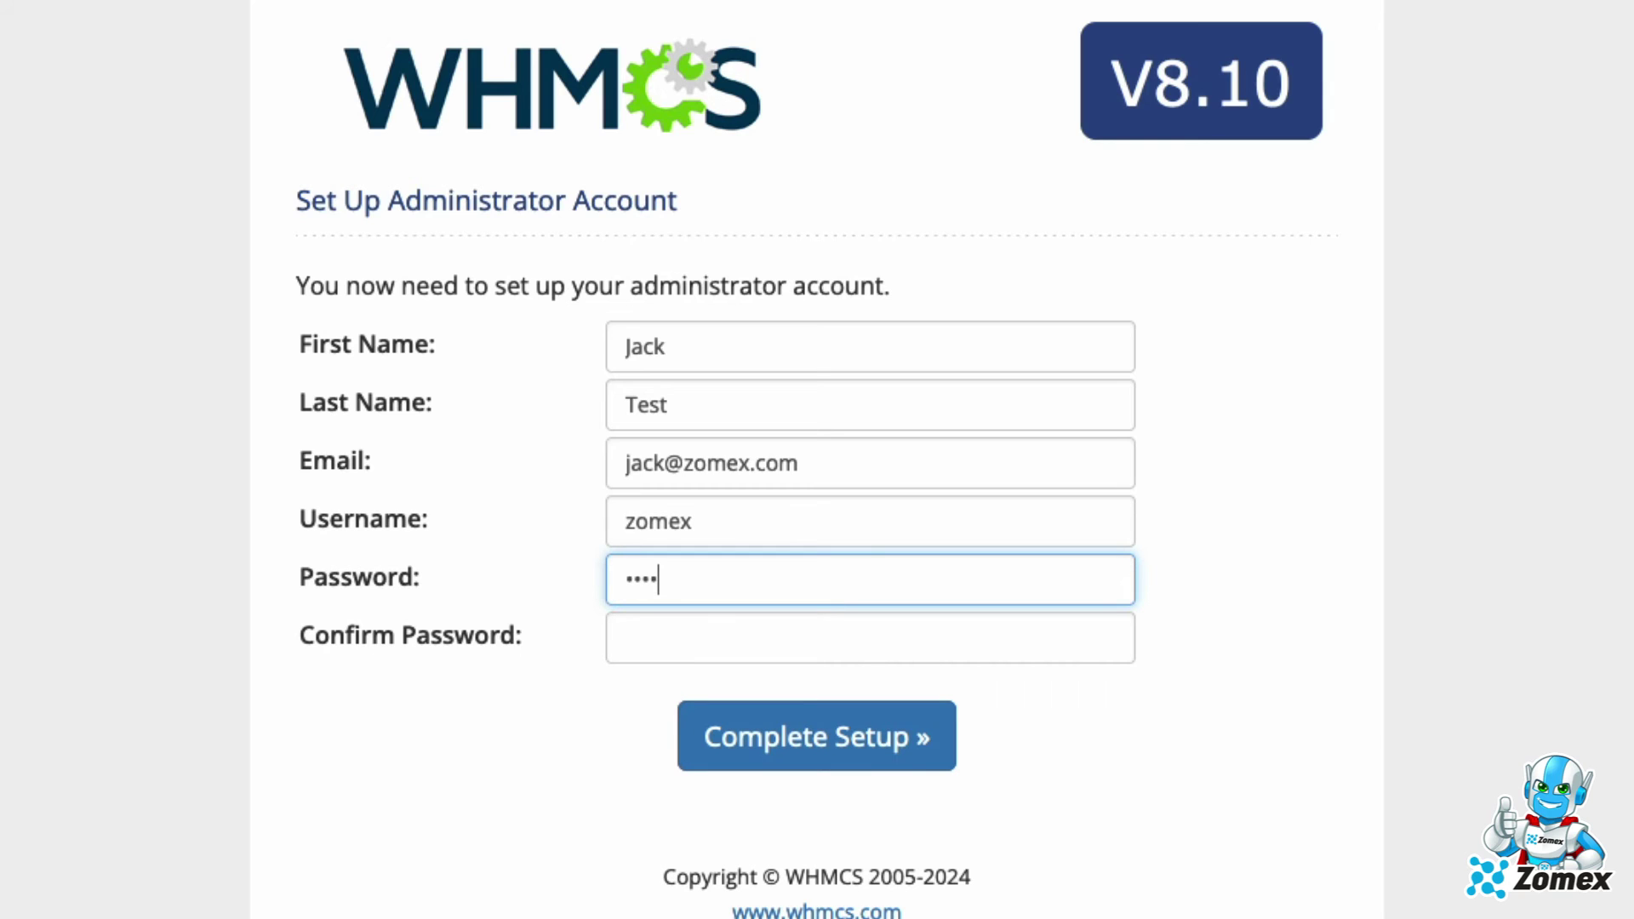
type("••")
key("Tab")
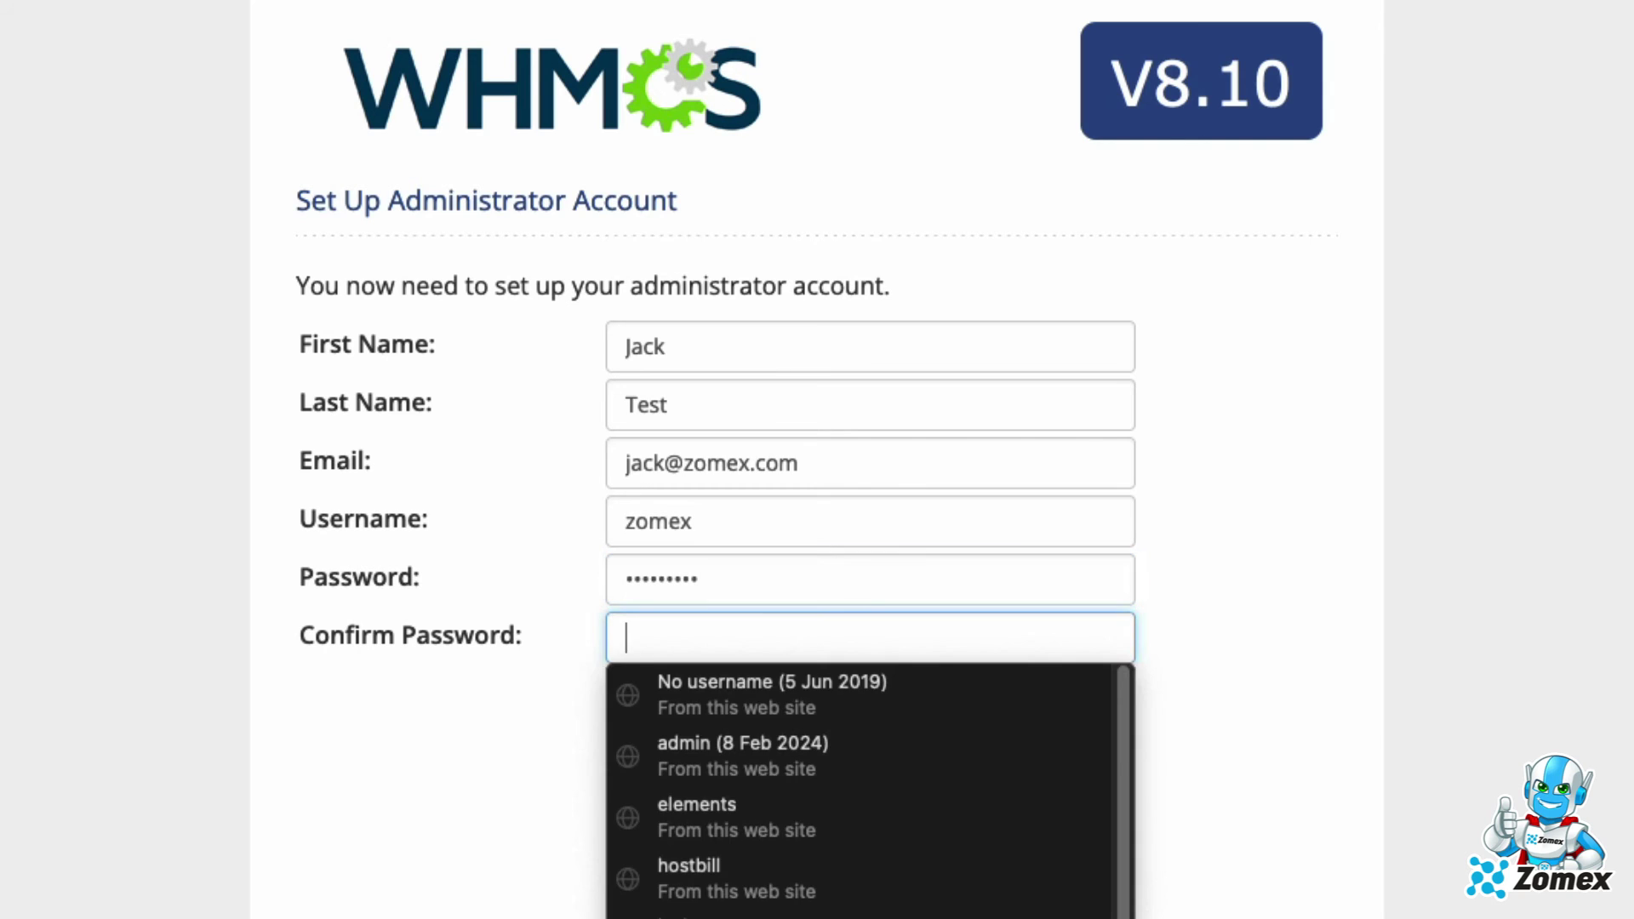
type("•••••••••")
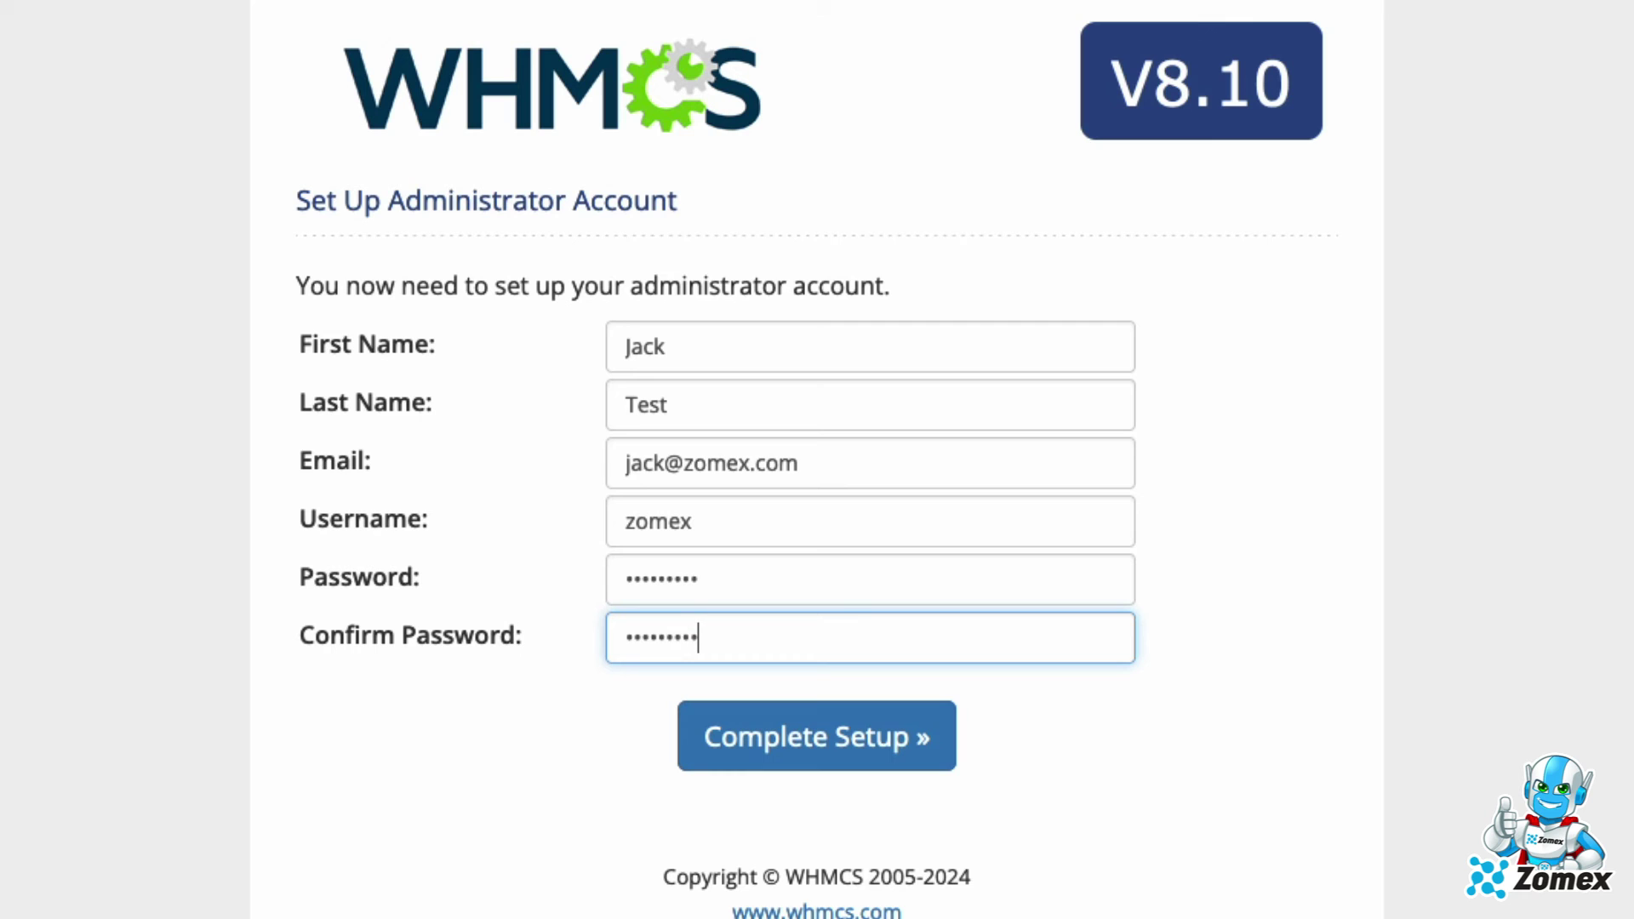
left_click(883, 750)
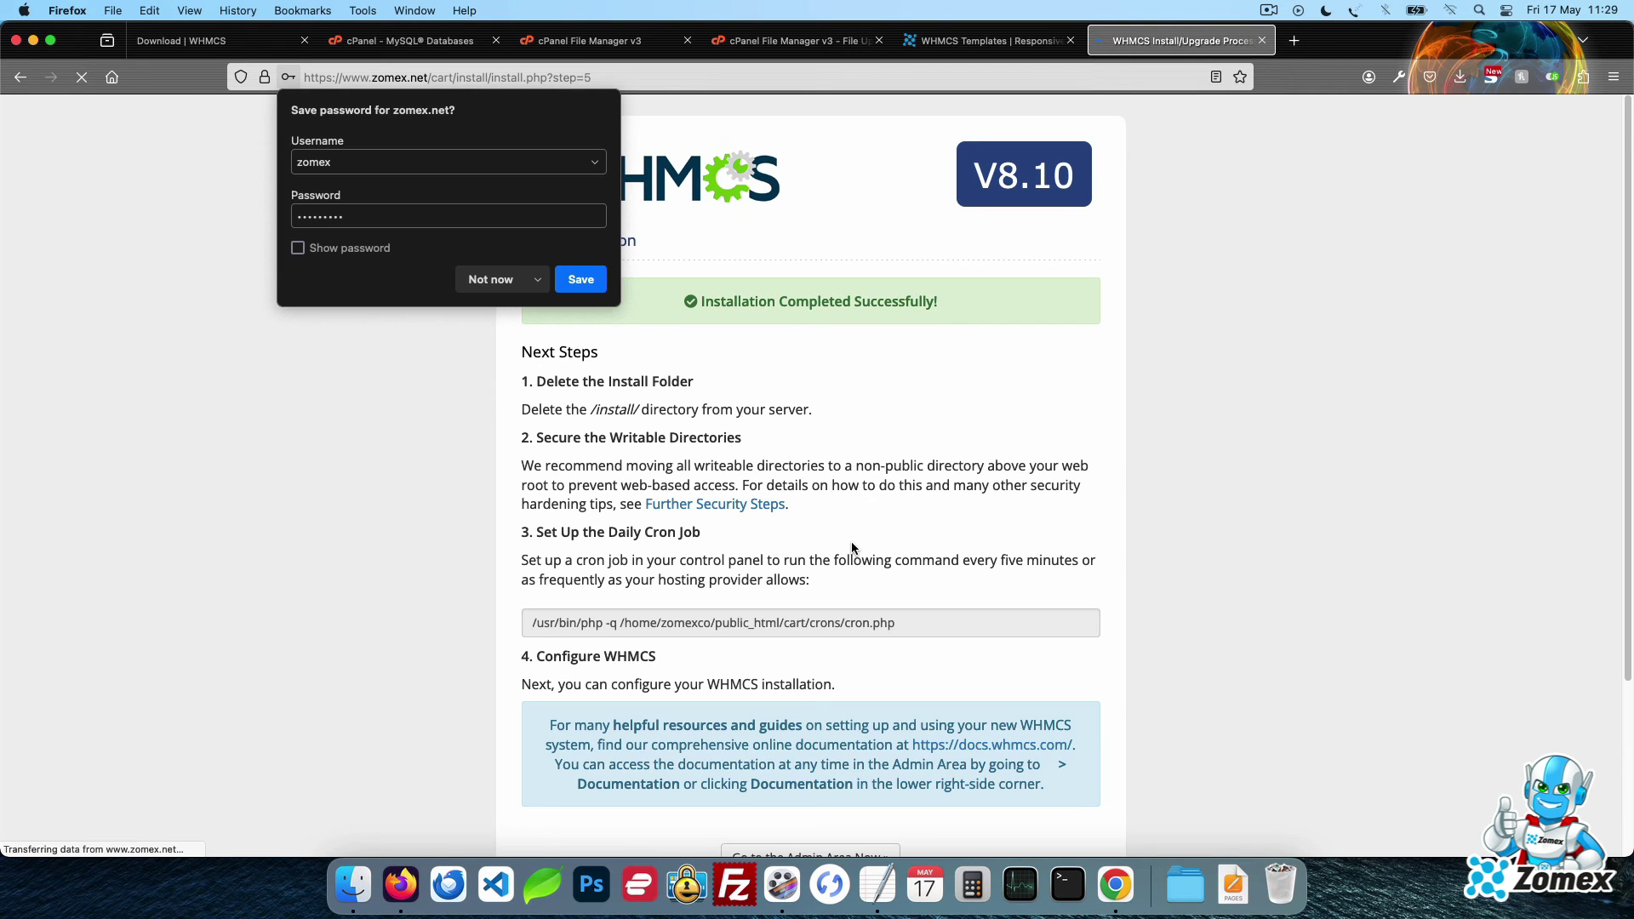
left_click(492, 278)
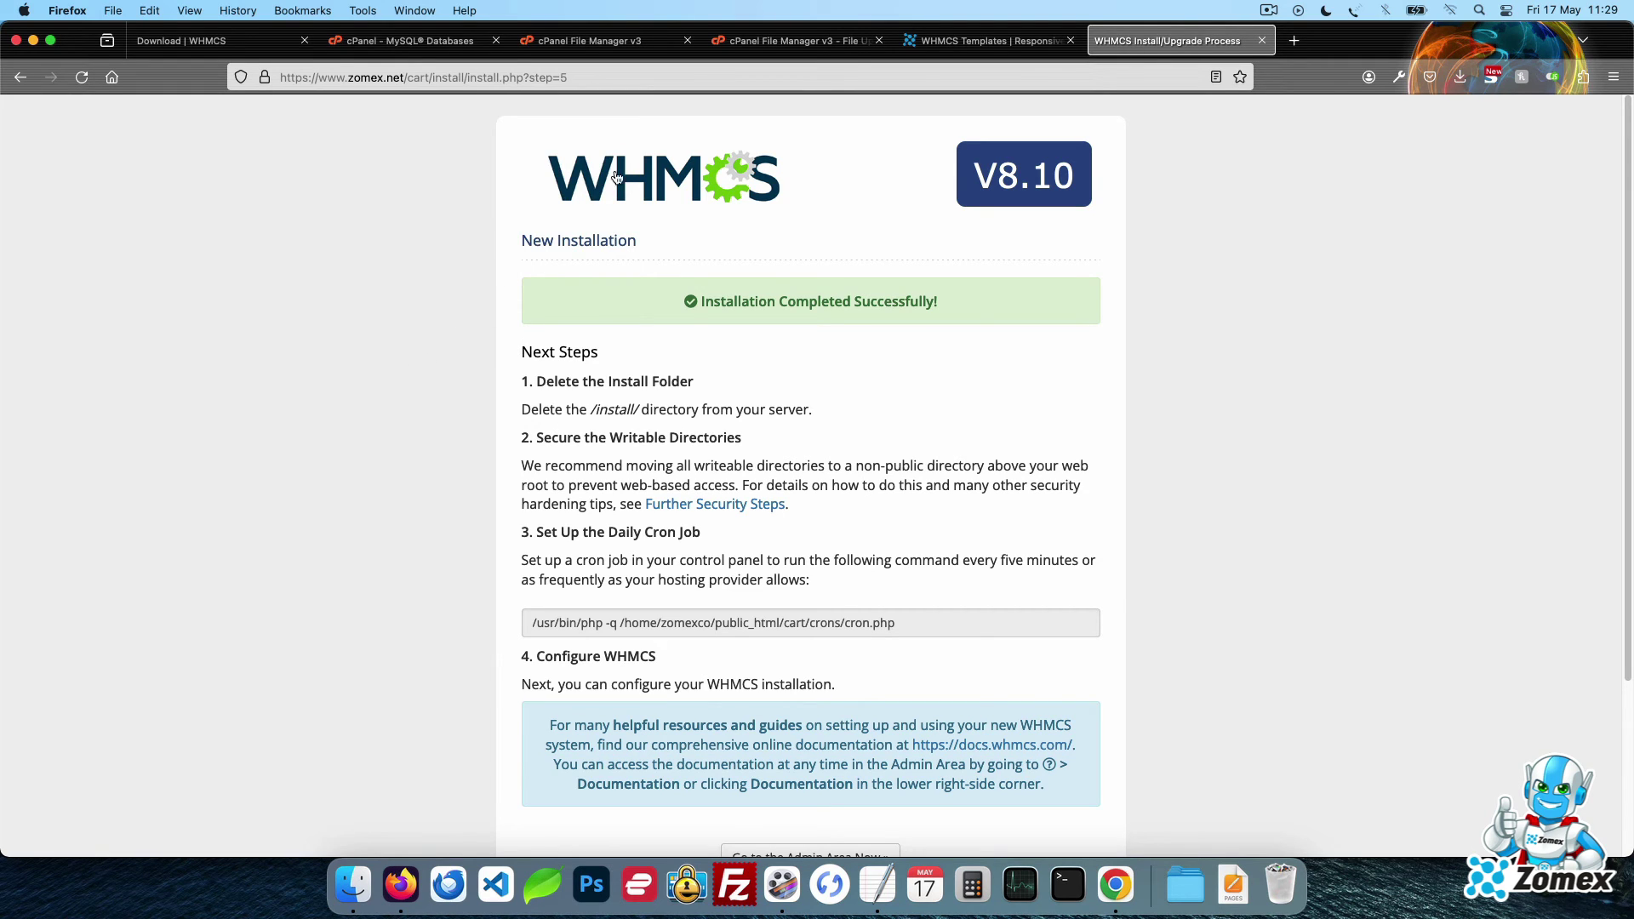
Reload the public_html/cart listing in File Manager and delete the install folder
left_click(787, 40)
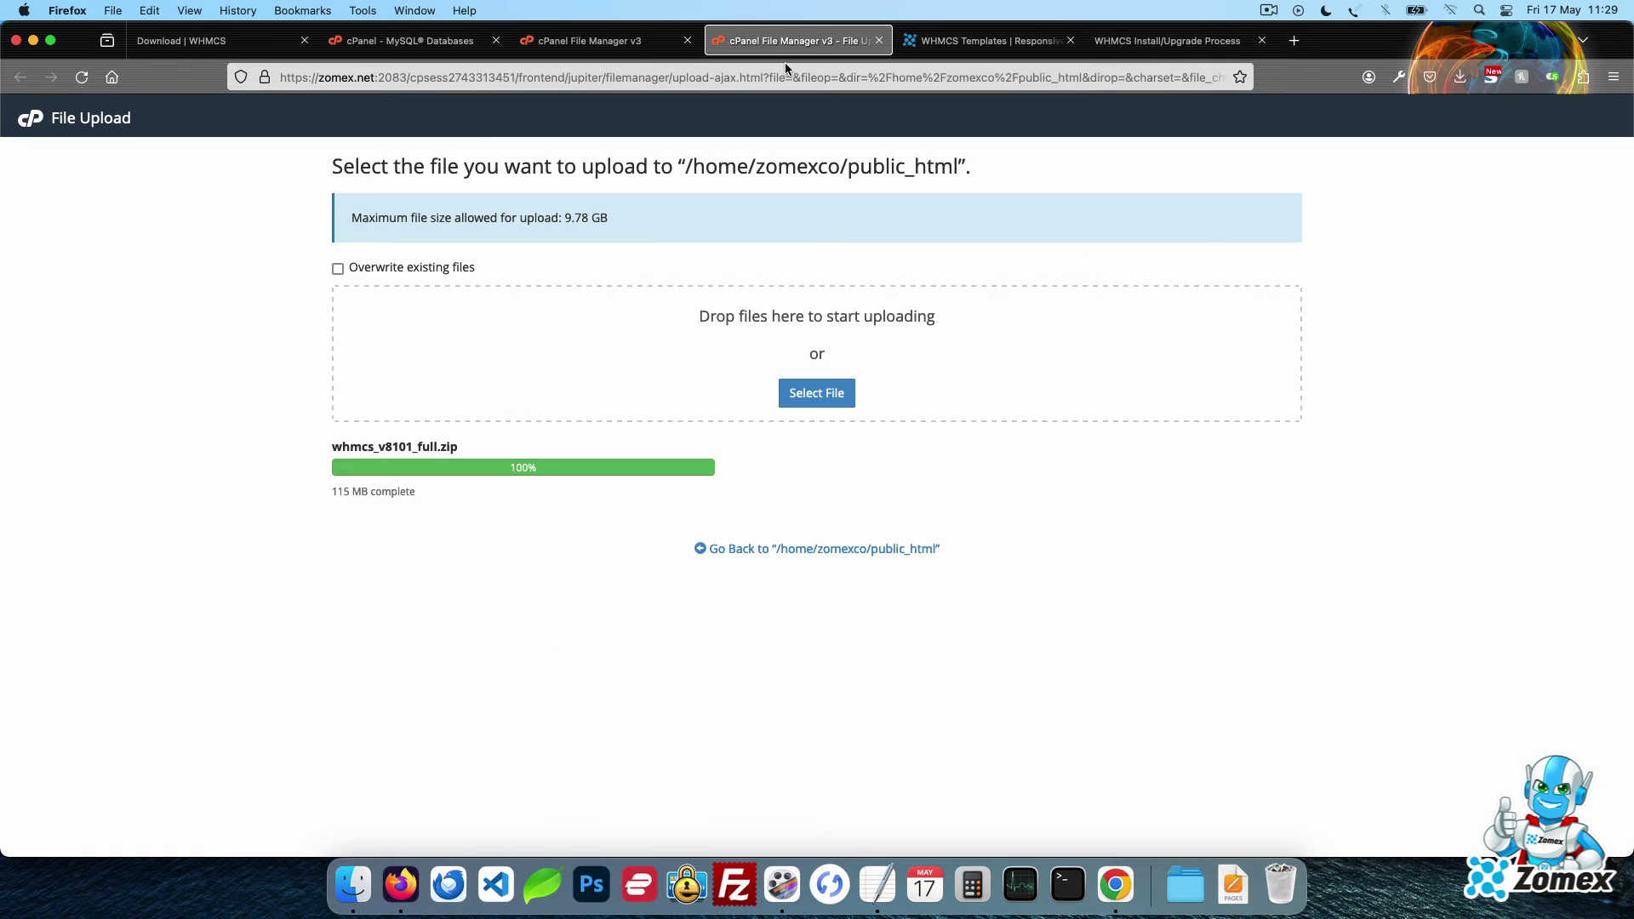
left_click(601, 43)
left_click(646, 193)
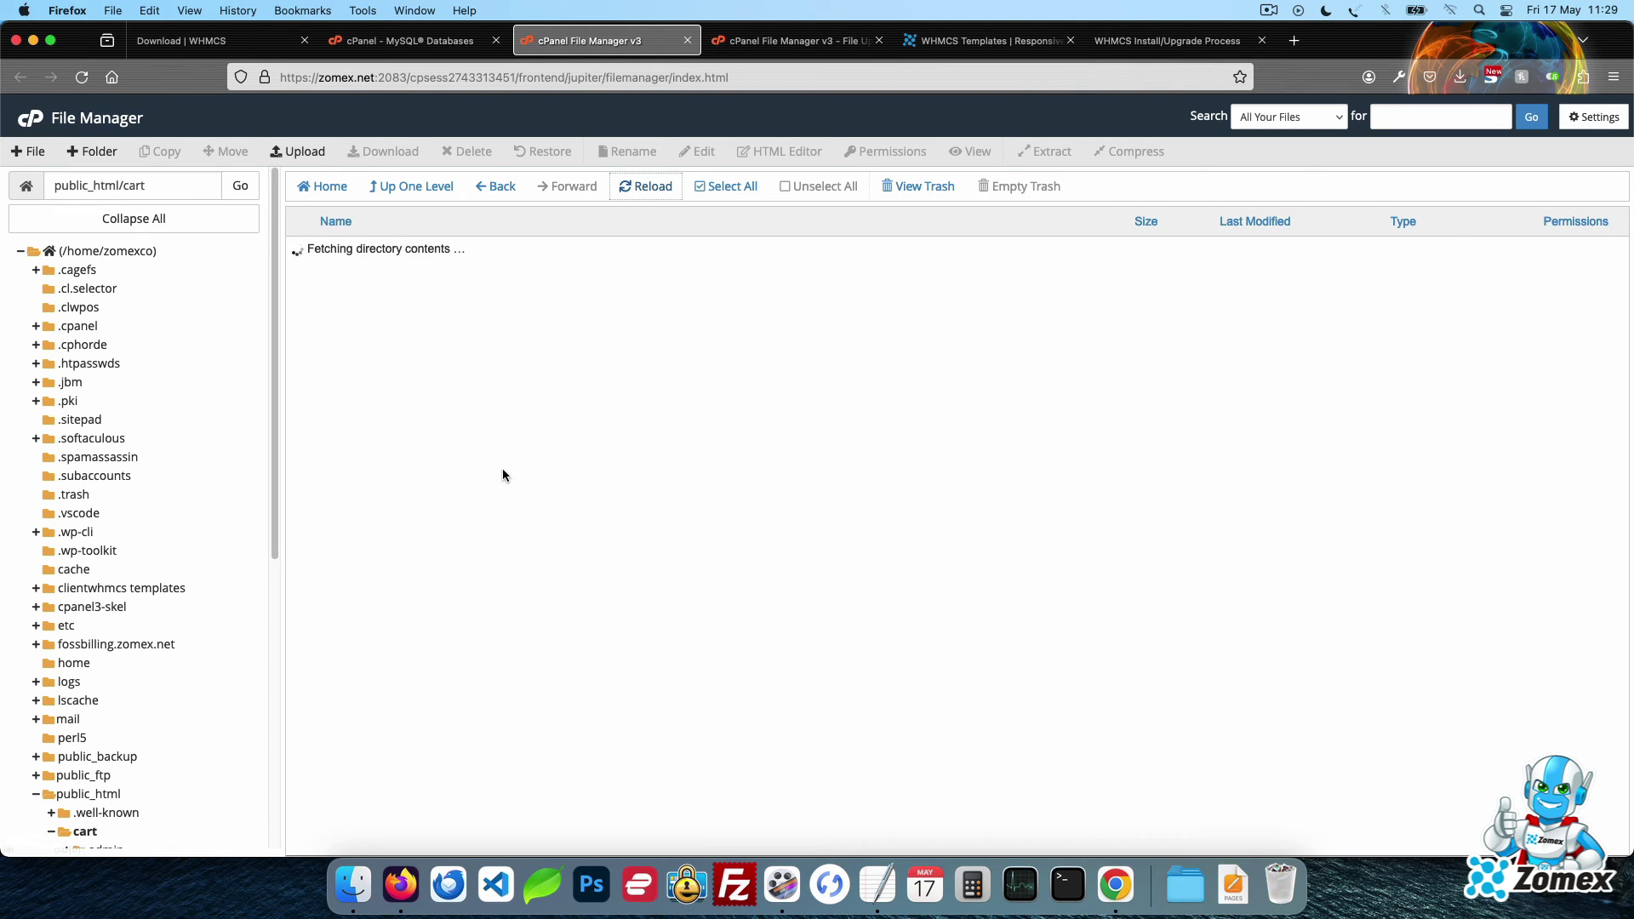
left_click(470, 440)
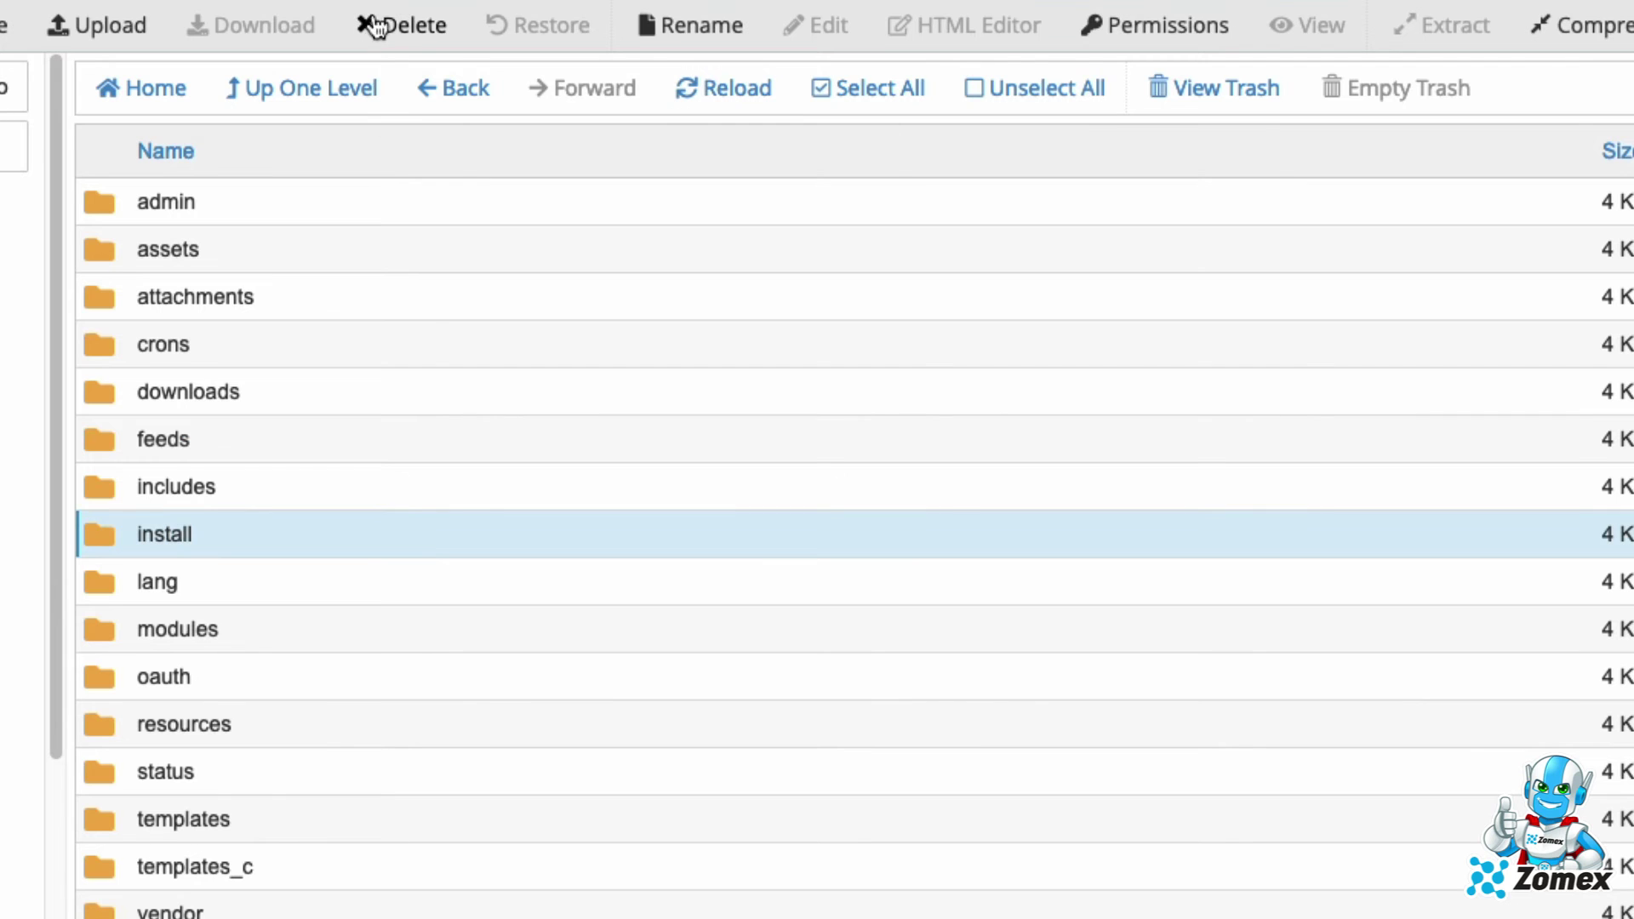
left_click(378, 25)
left_click(1281, 708)
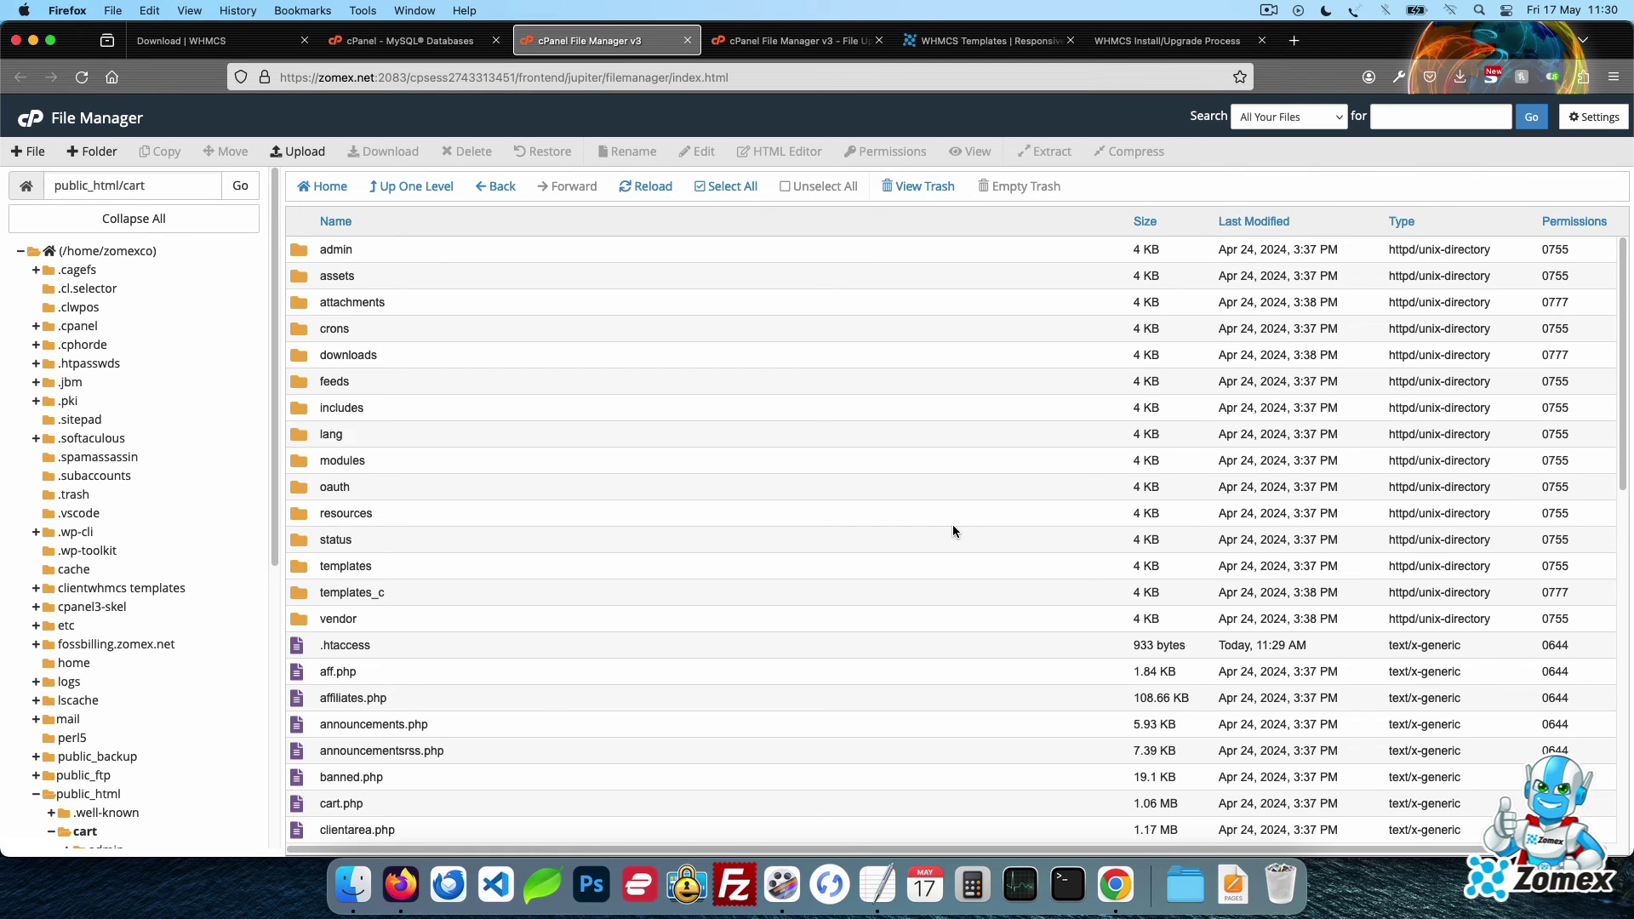
Change the installer URL from install/install.php?step=5 to admin to load the admin login page
left_click(1166, 40)
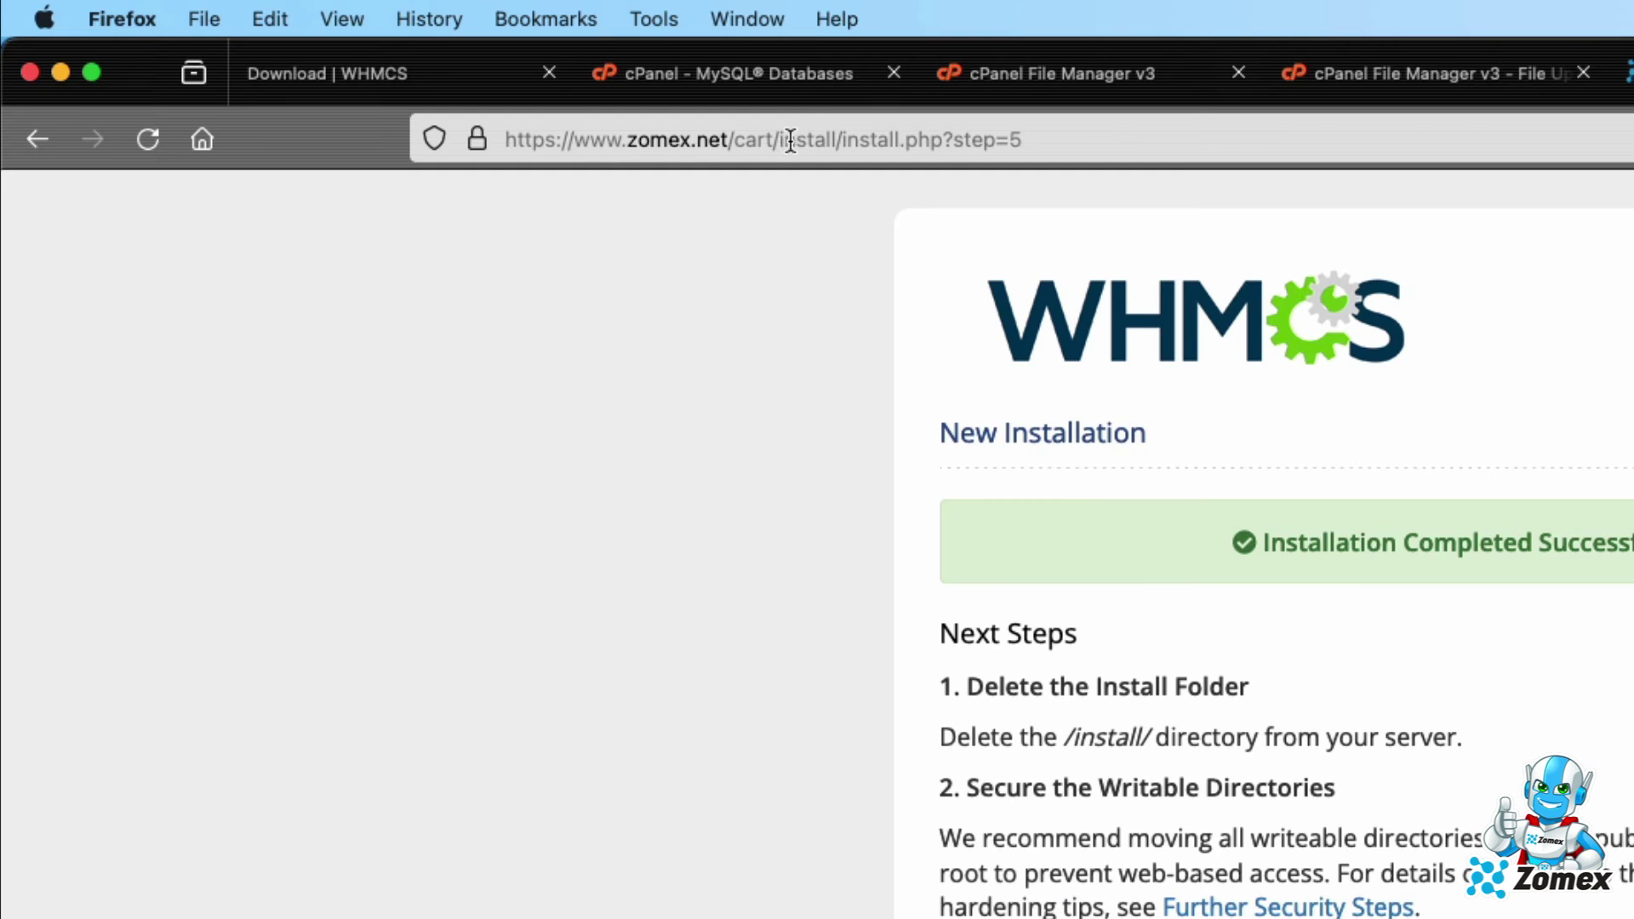
left_click_drag(783, 138, 1078, 170)
key("BackSpace")
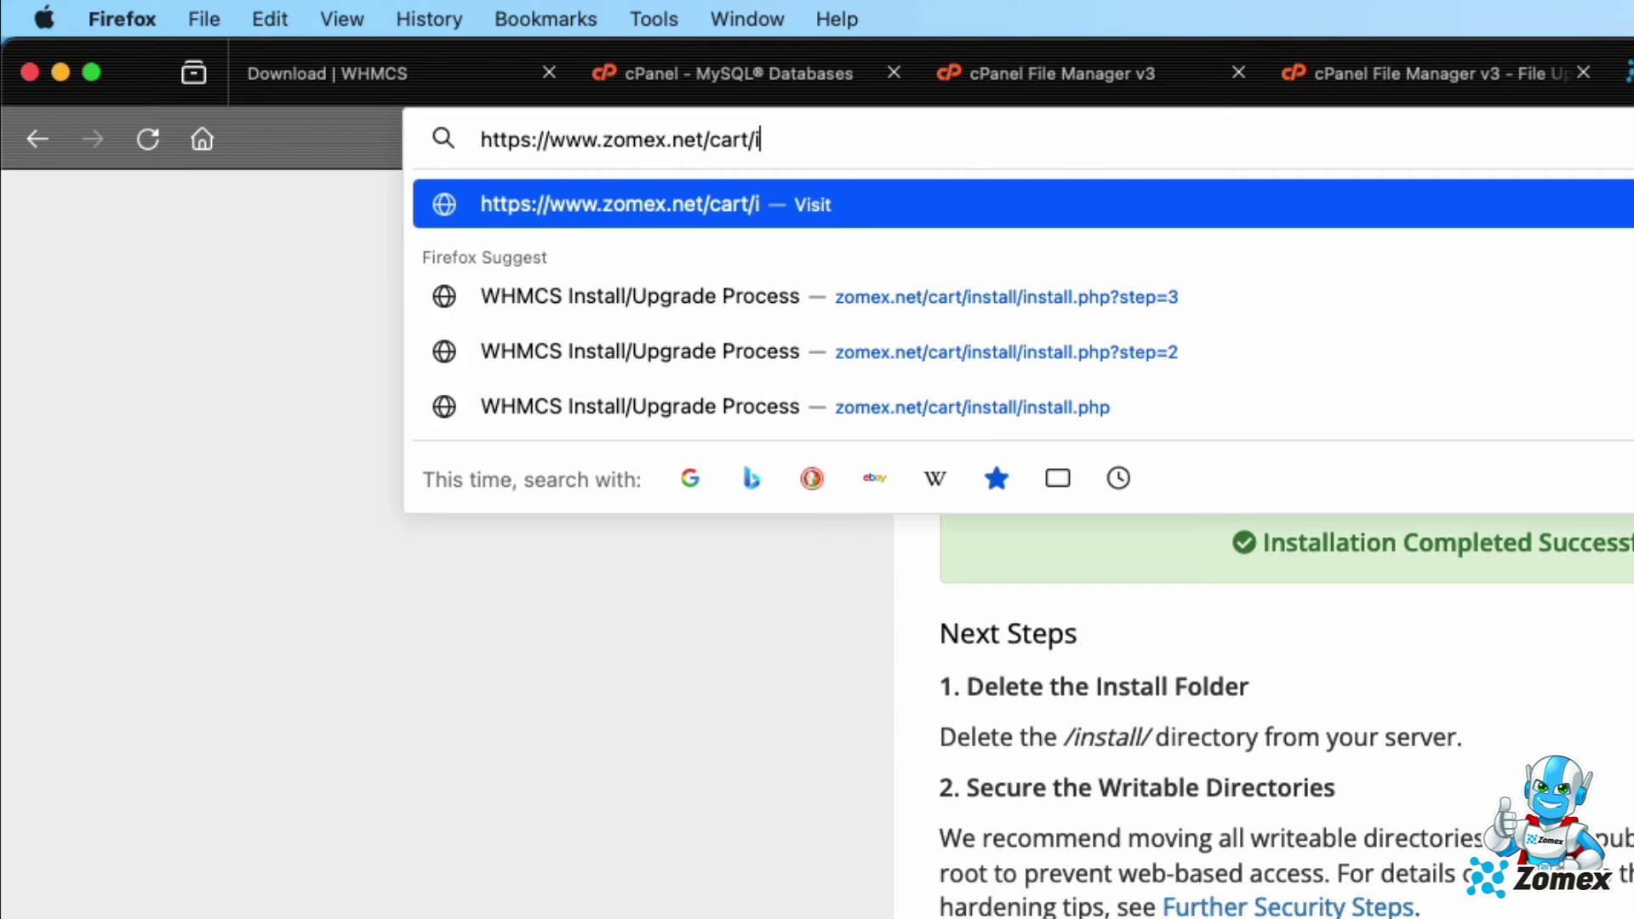
type("admin")
key("Return")
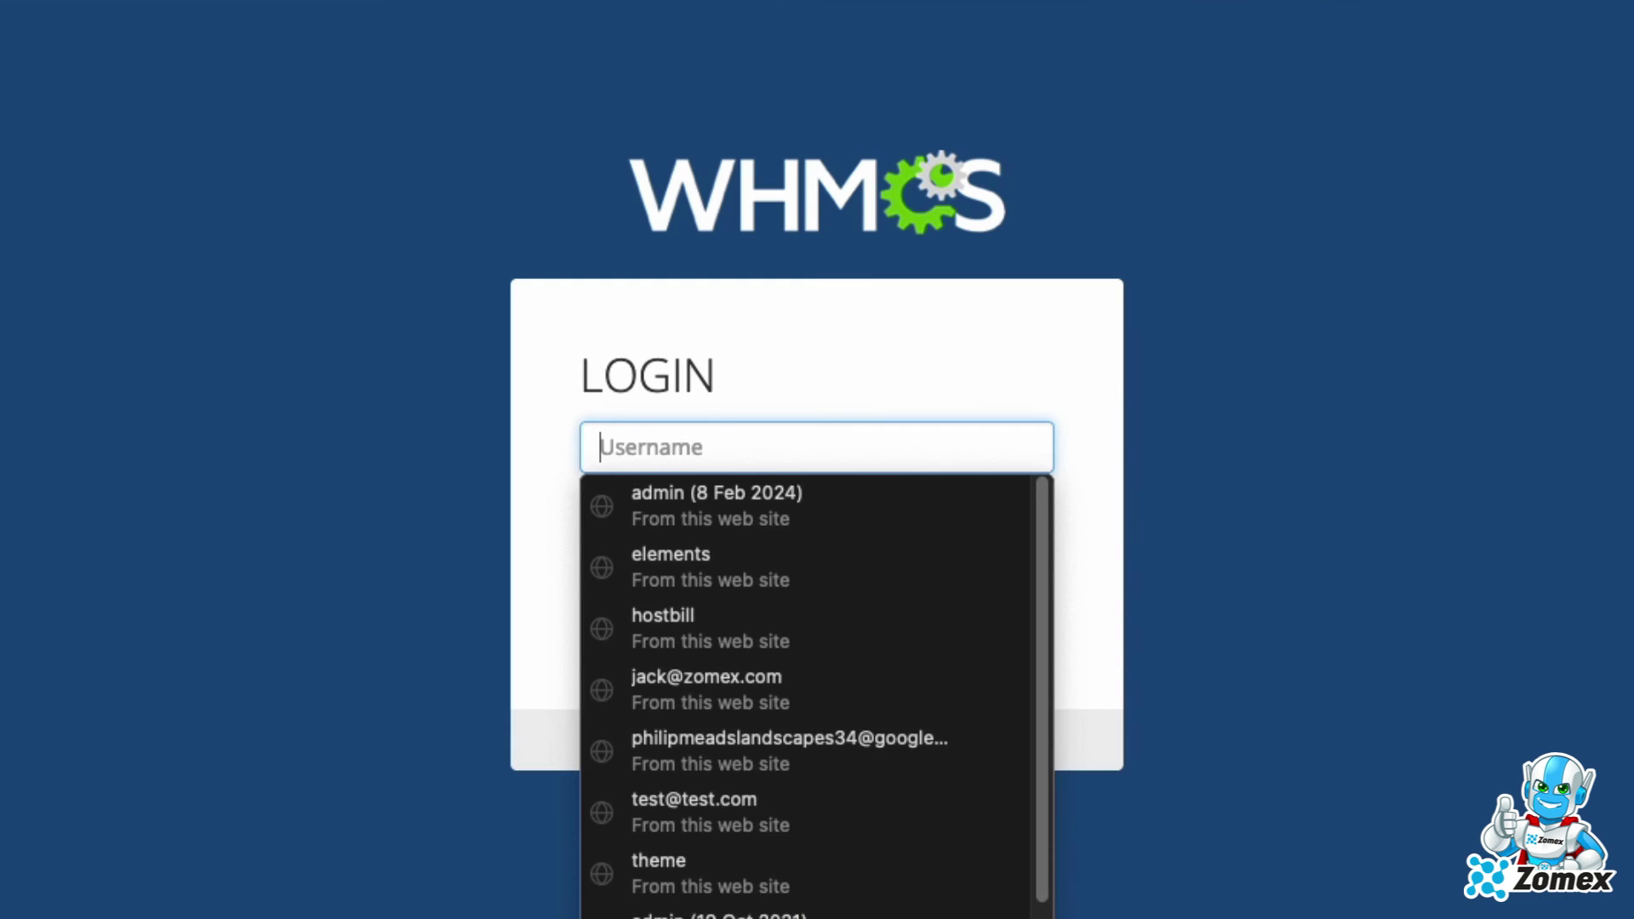
Log in with the admin username and password and permanently dismiss the Getting Started Wizard
type("zomex")
key("Tab")
type("•••")
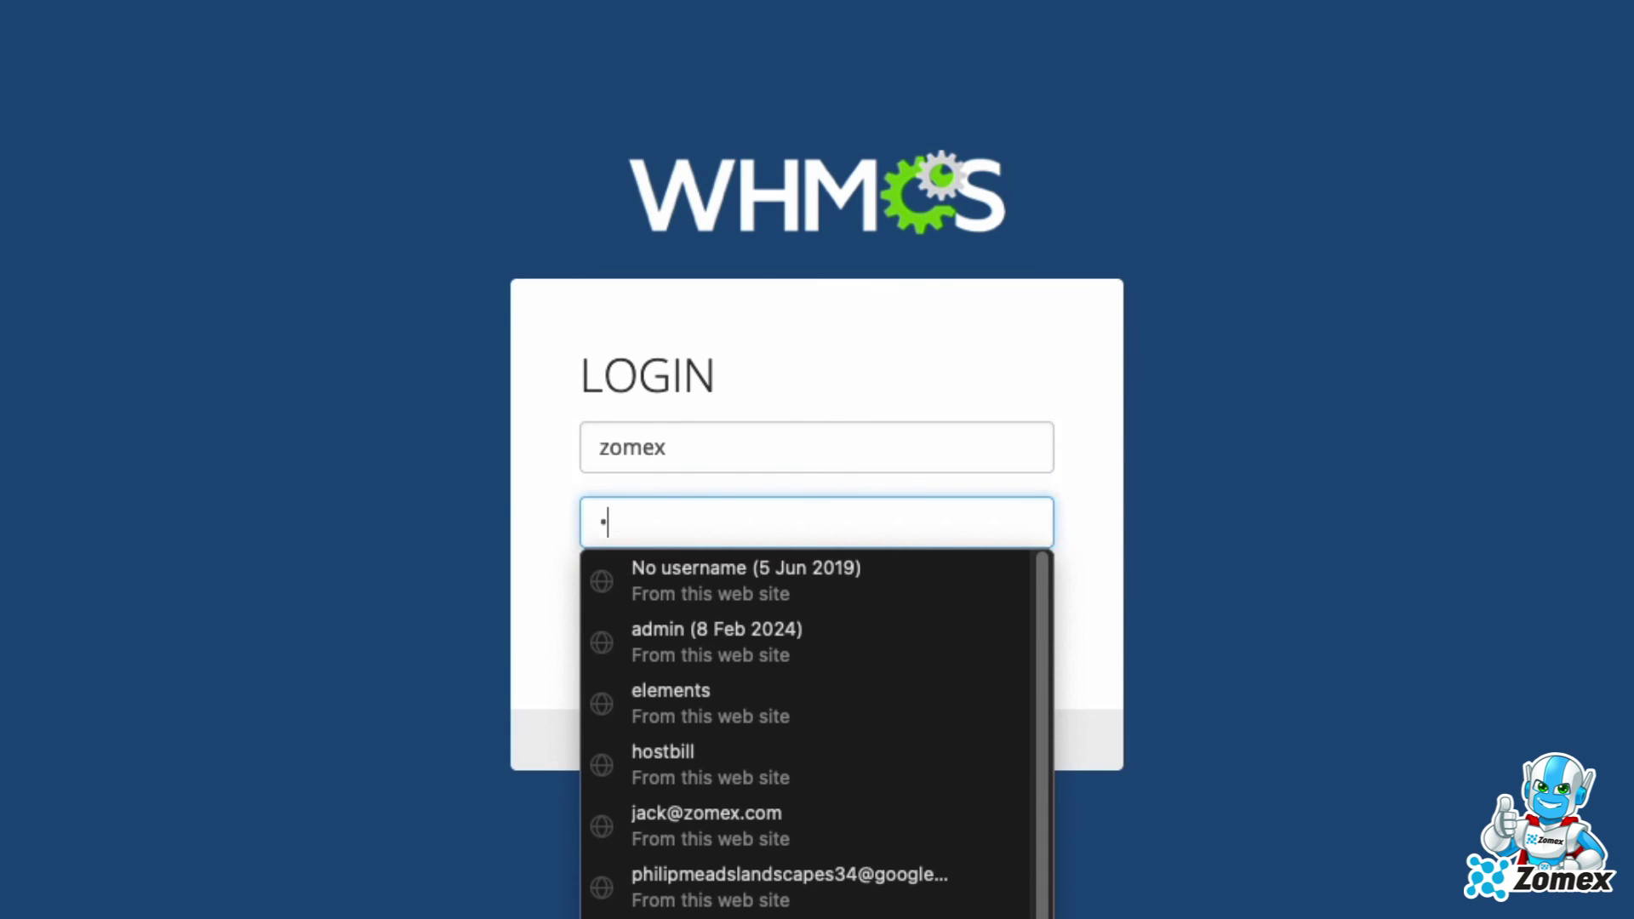
type("••••••")
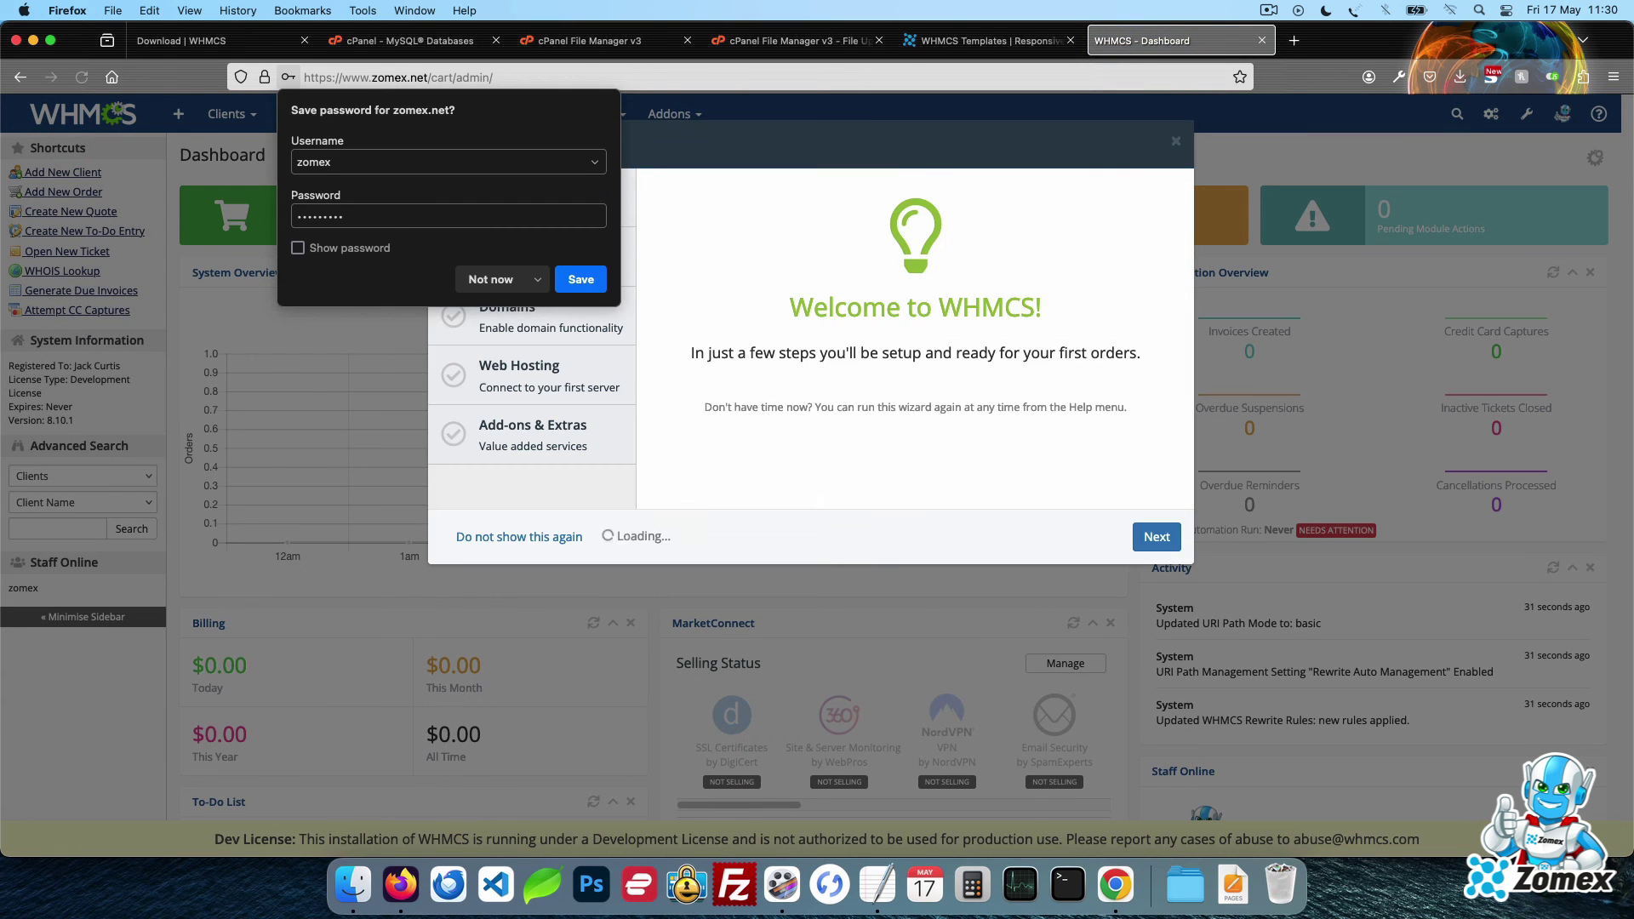
left_click(490, 284)
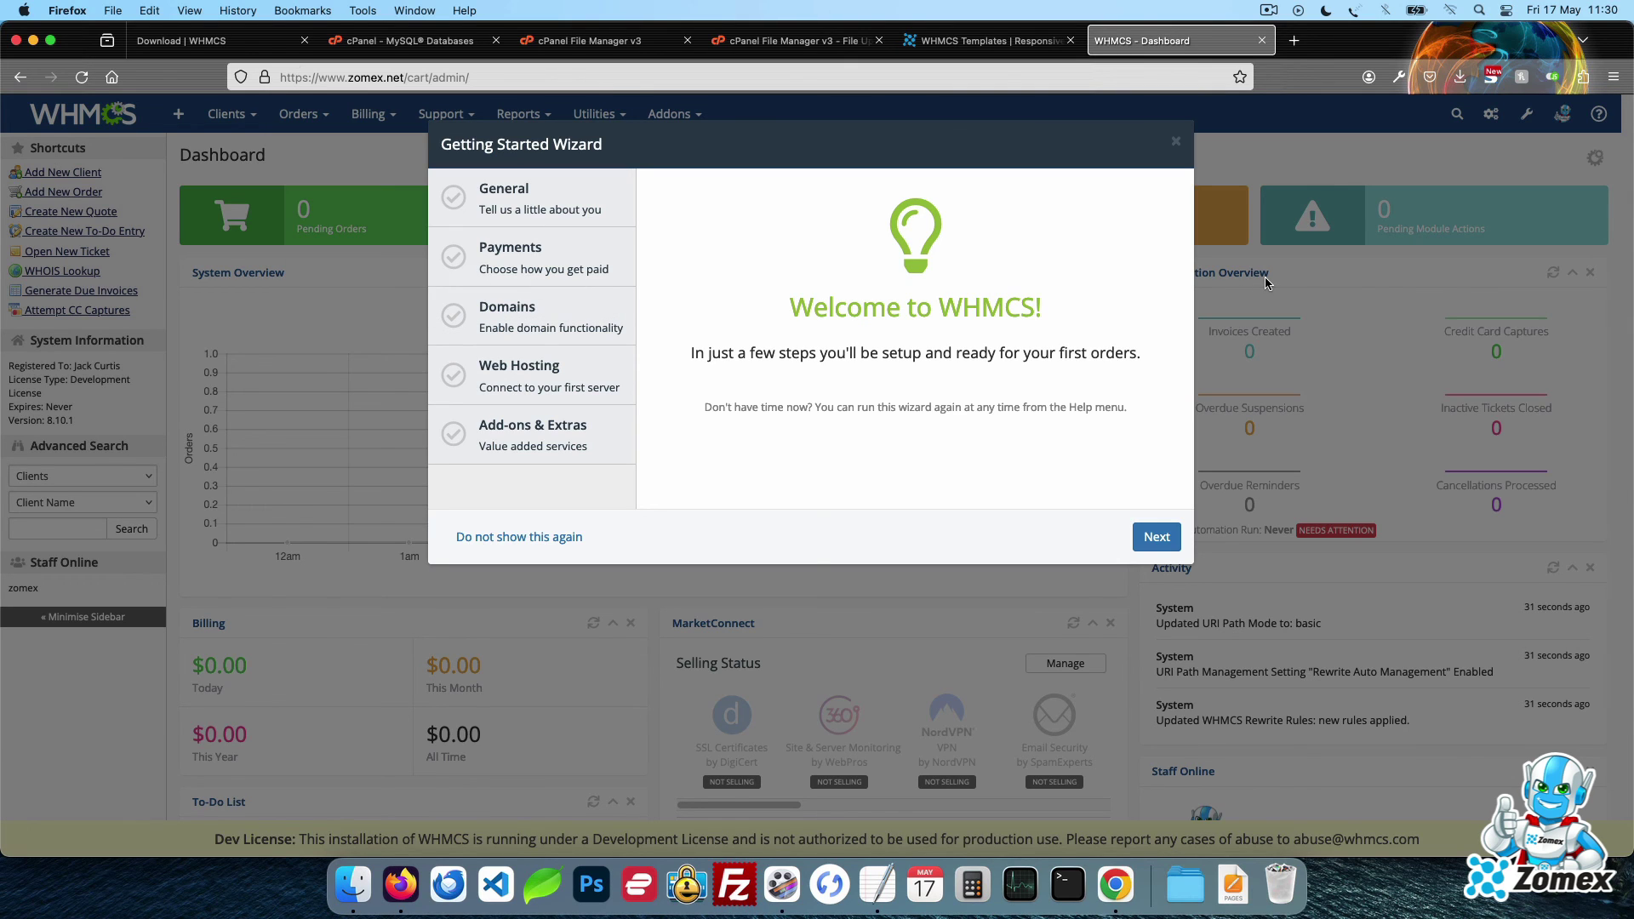
left_click(525, 540)
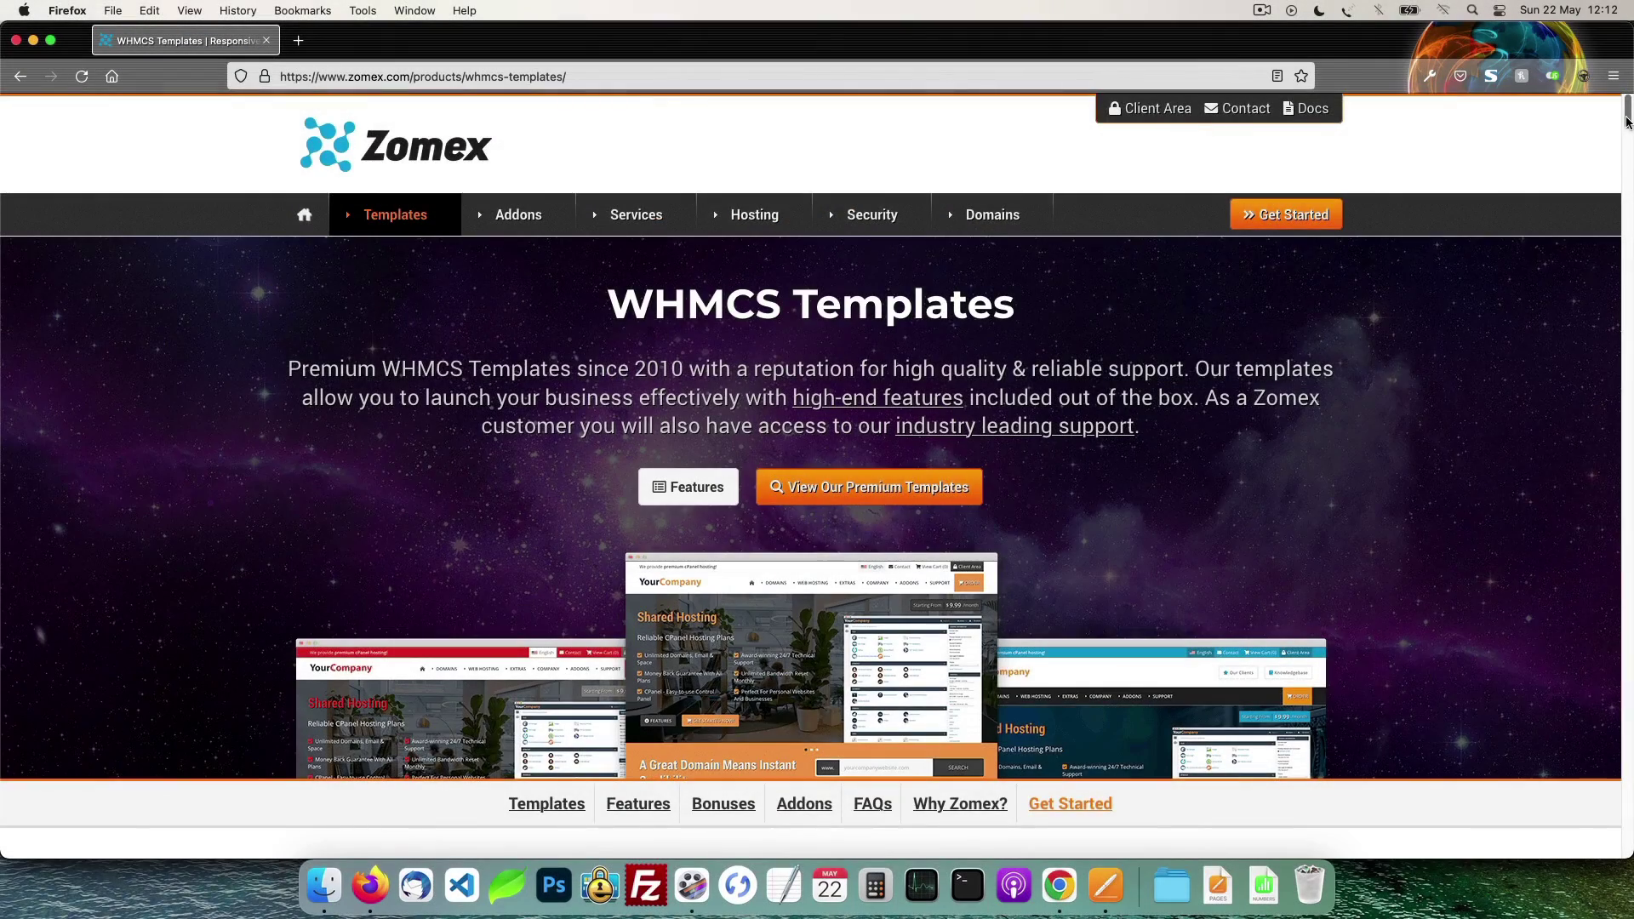
Open the Prosper template's View Demo from the WHMCS Templates page and switch to tablet view
scroll(817, 476, "down", 3)
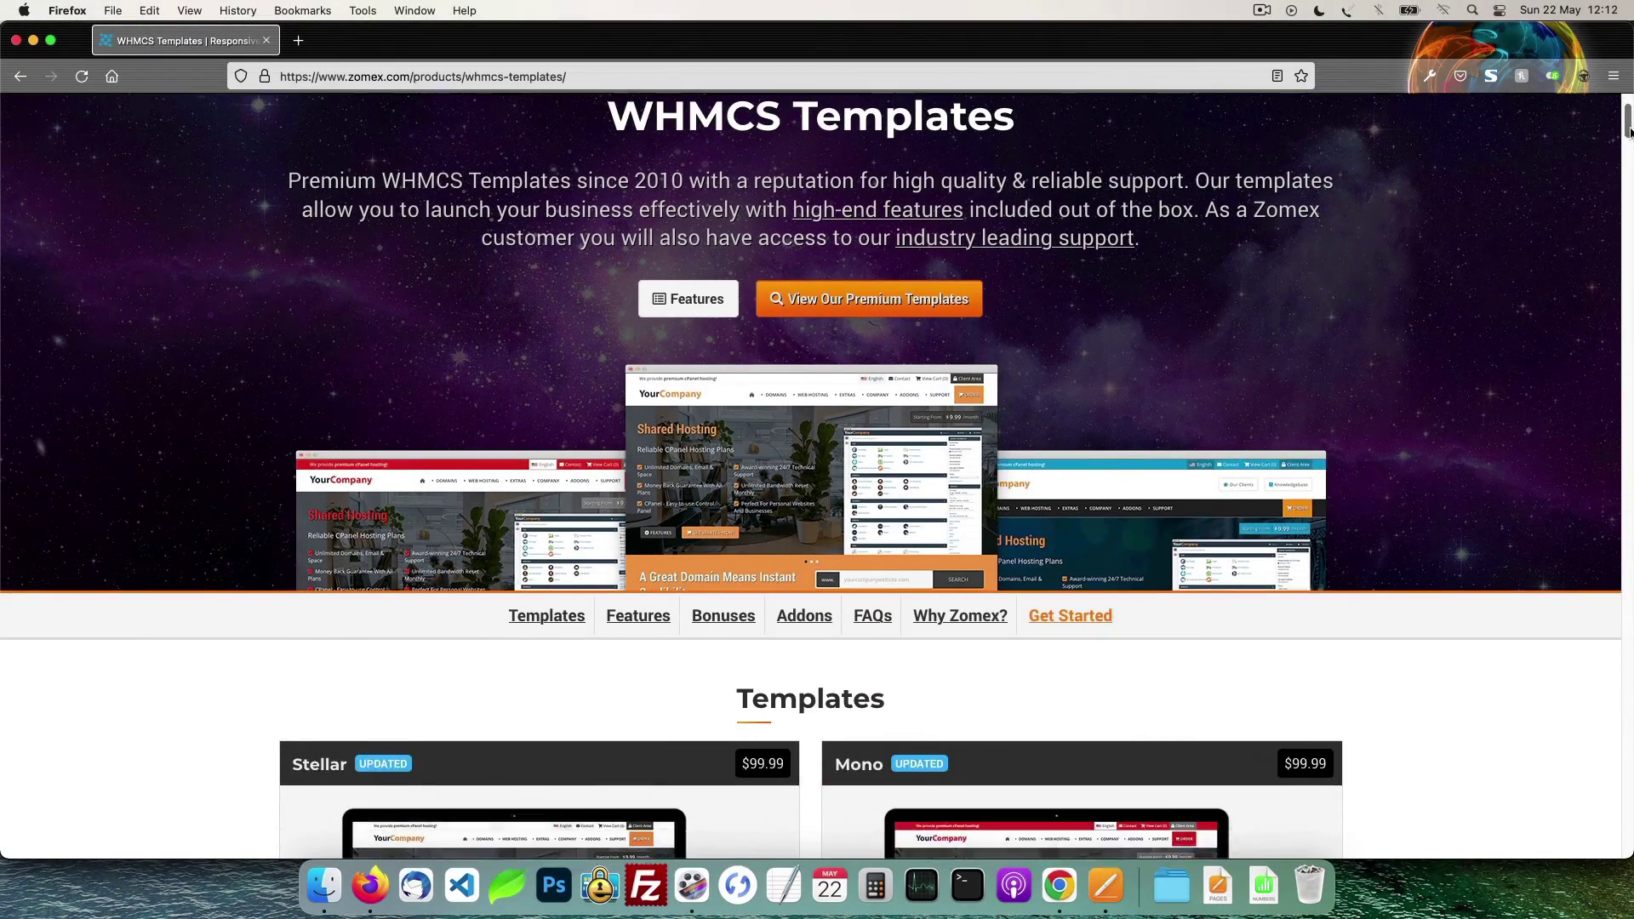
scroll(1629, 129, "down", 10)
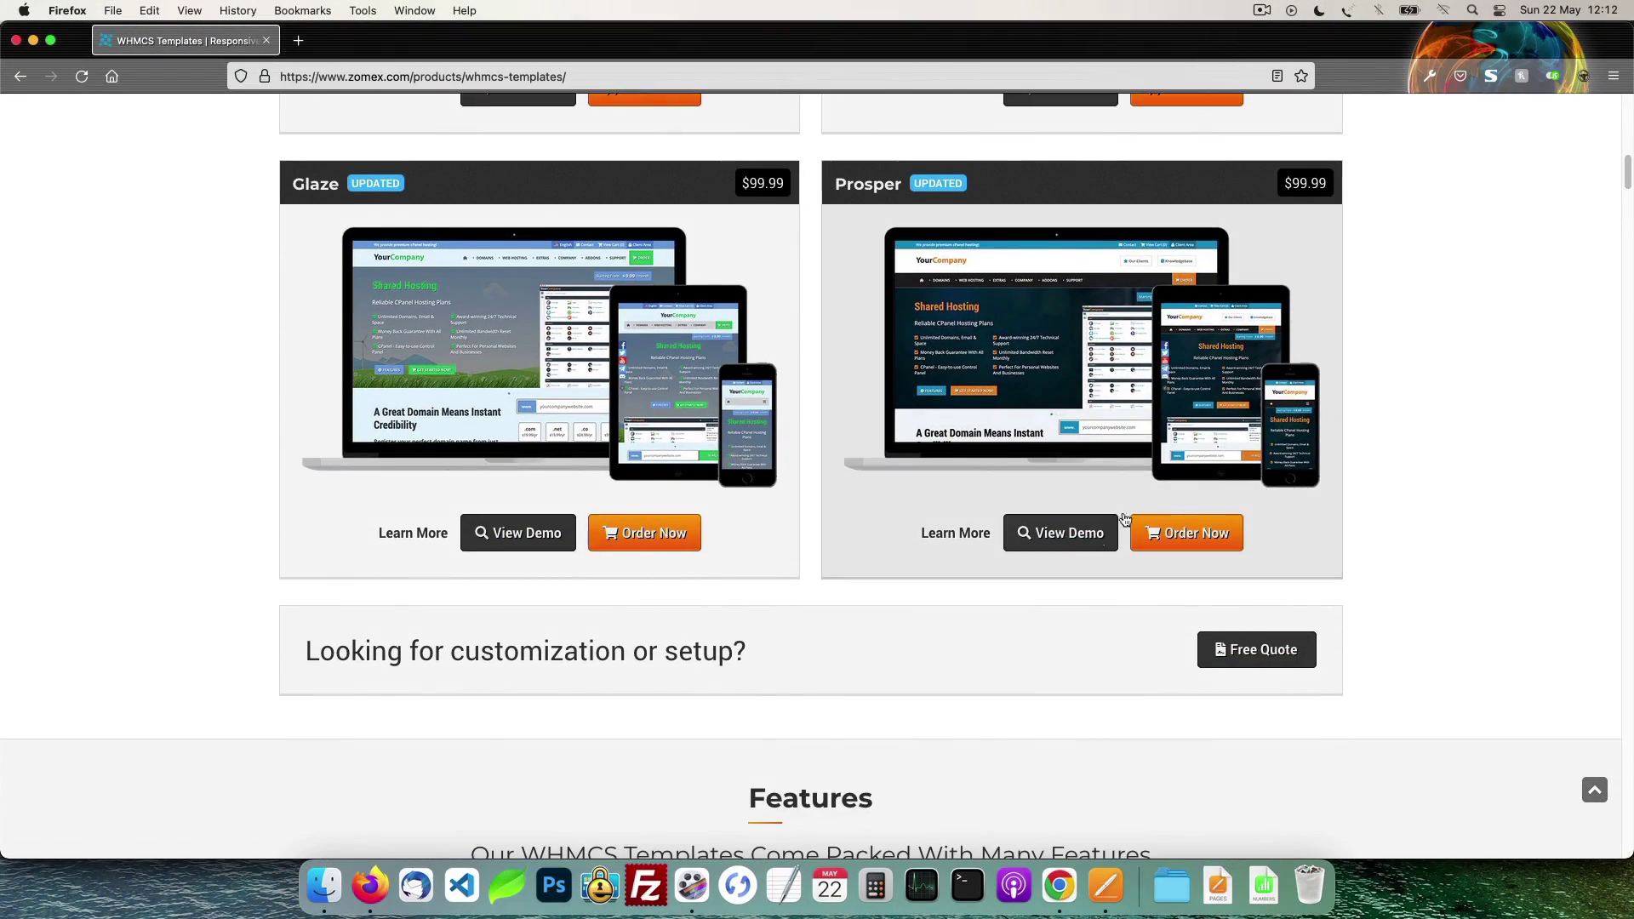
left_click(1098, 533)
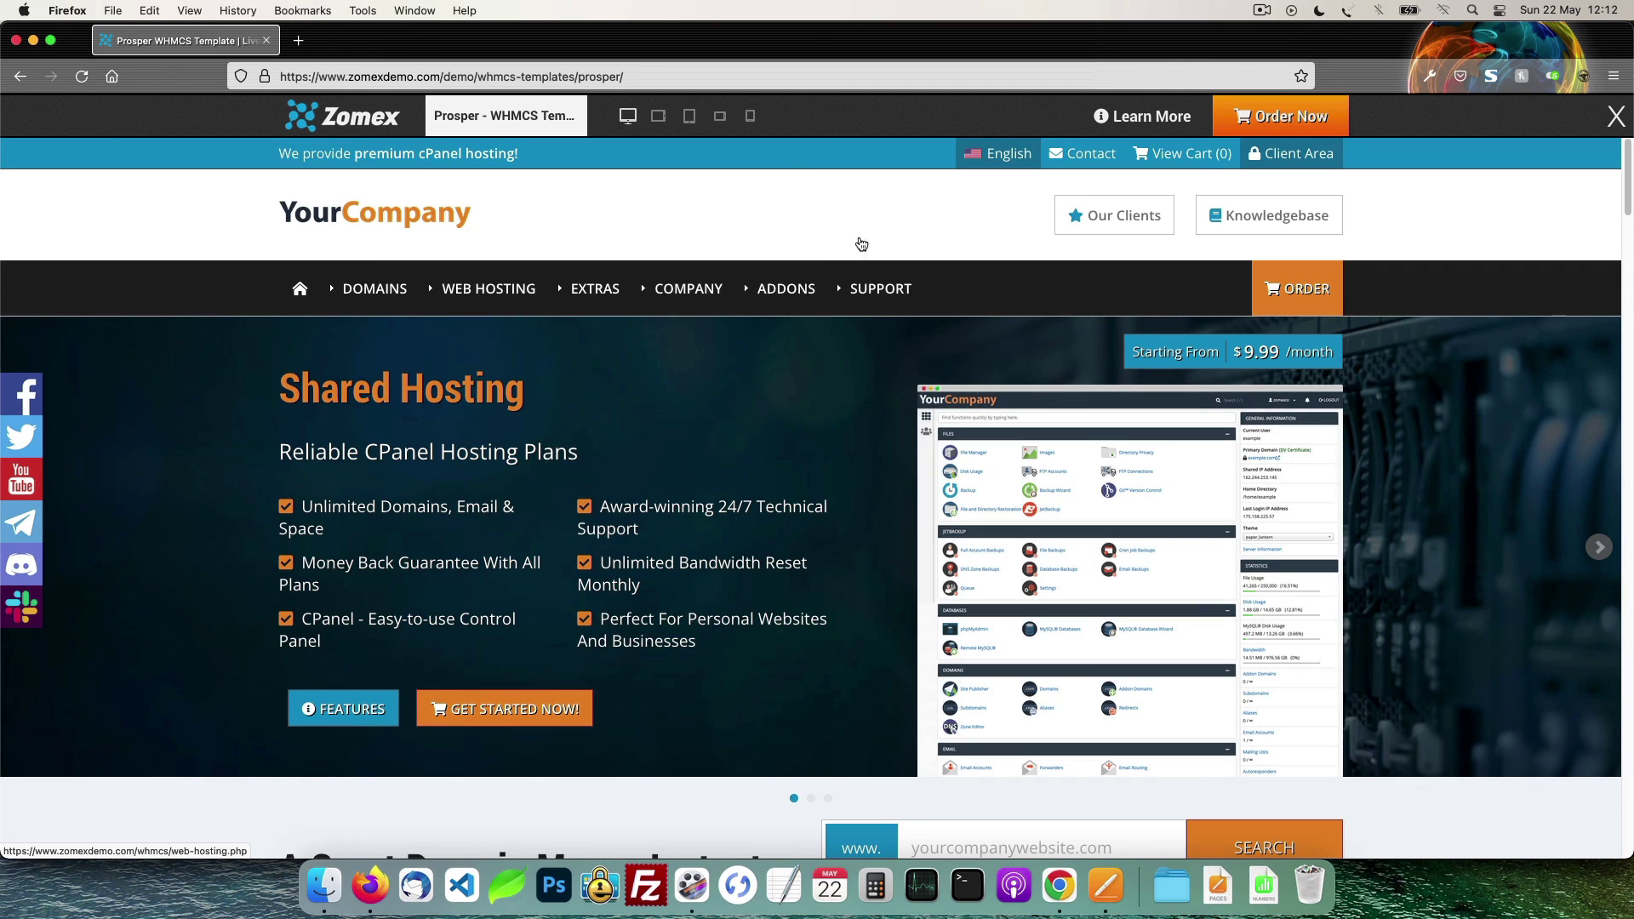
left_click(658, 116)
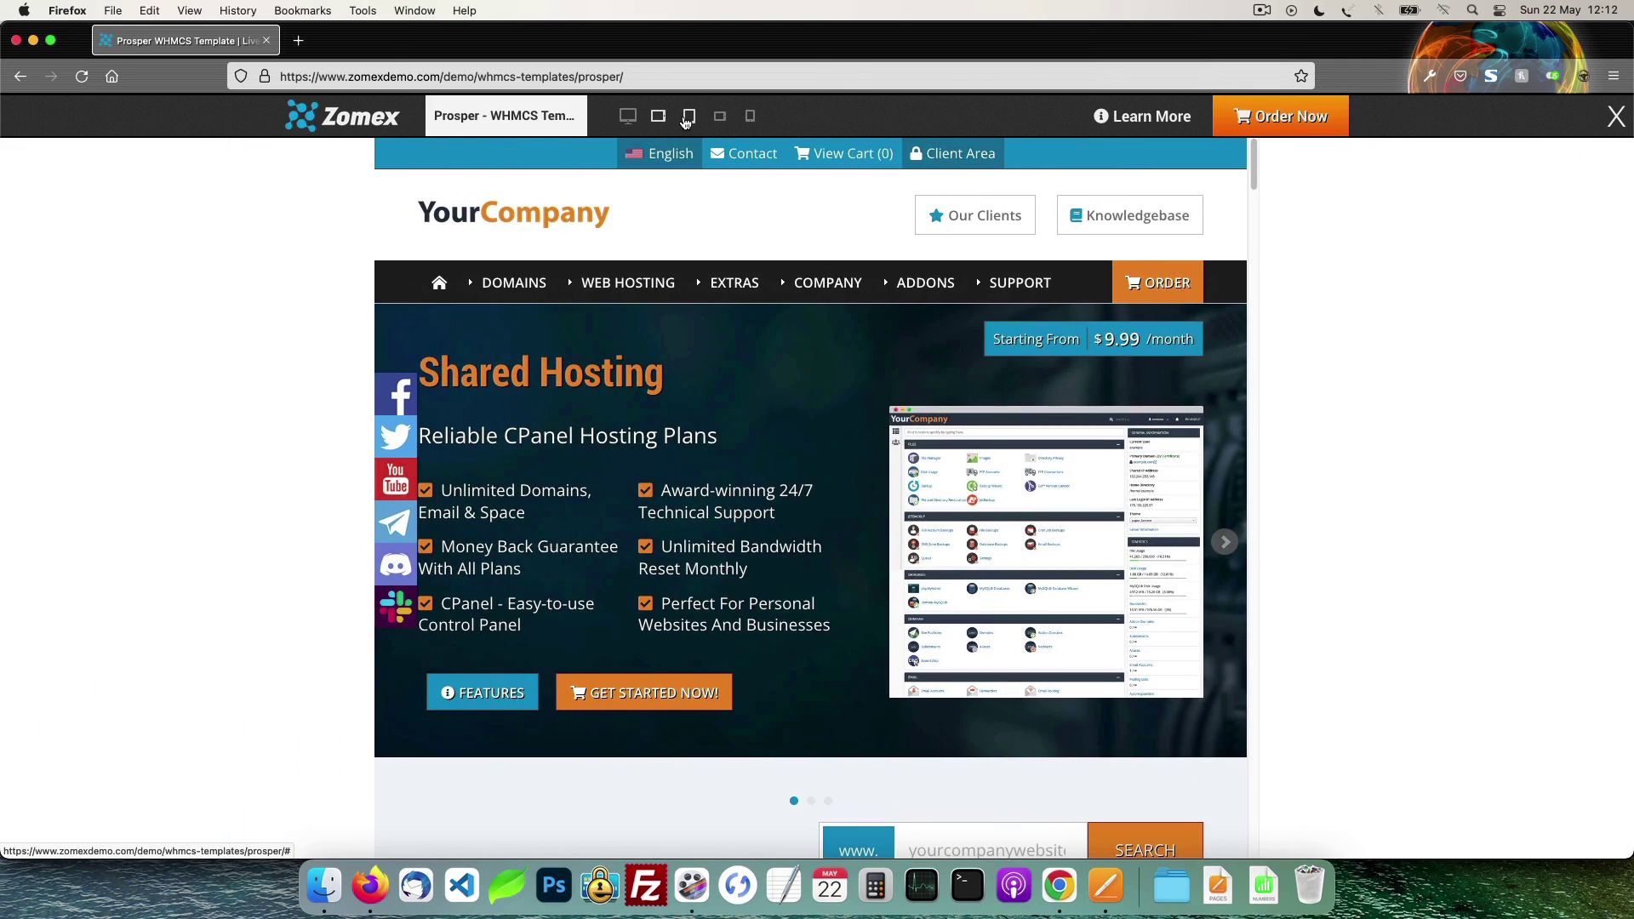